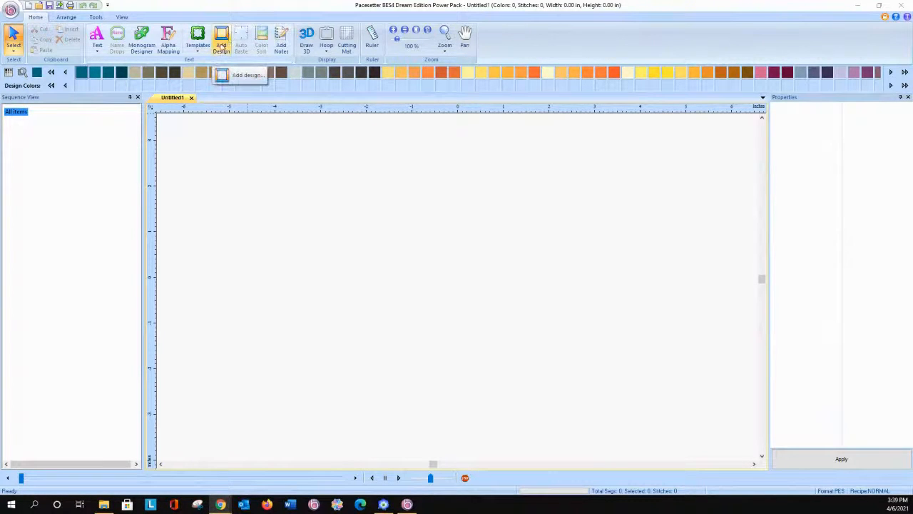
# Step: Place the Accent-008 bells from the Accents design folder on the page and show the stitches in 3D
pyautogui.click(222, 47)
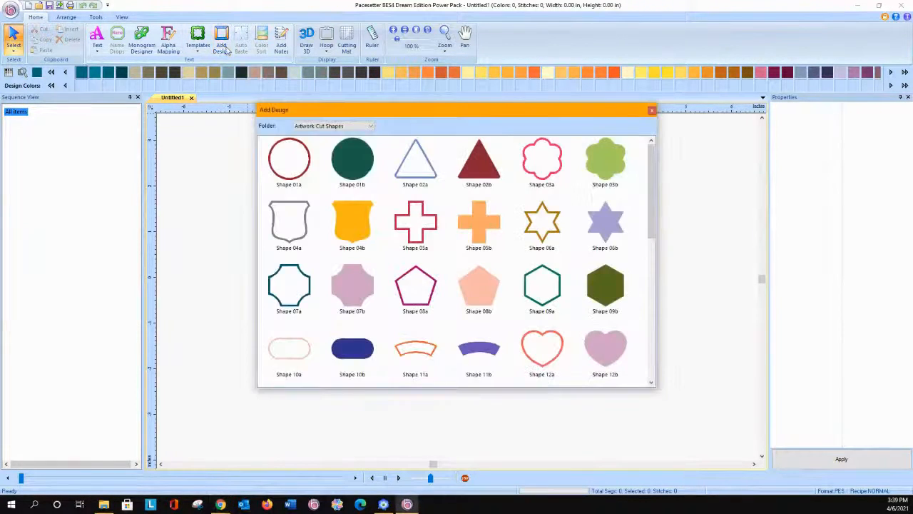
pyautogui.click(342, 127)
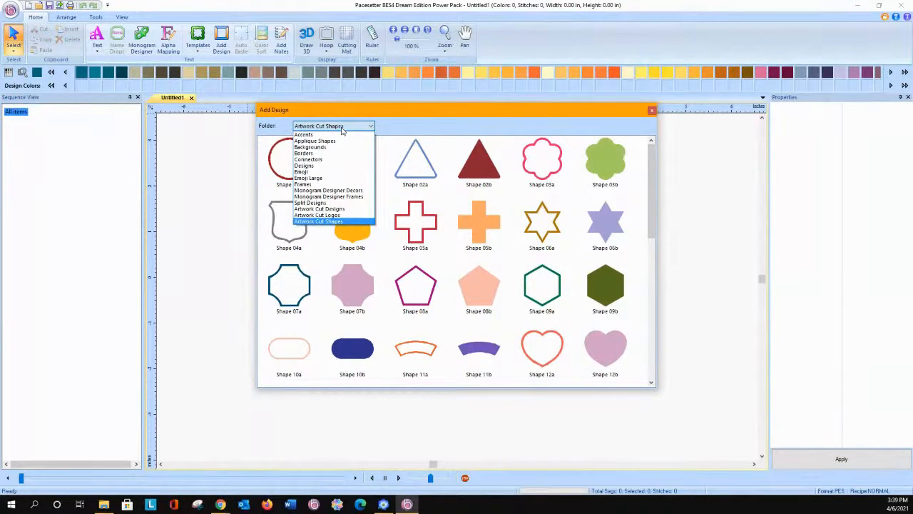
pyautogui.click(343, 135)
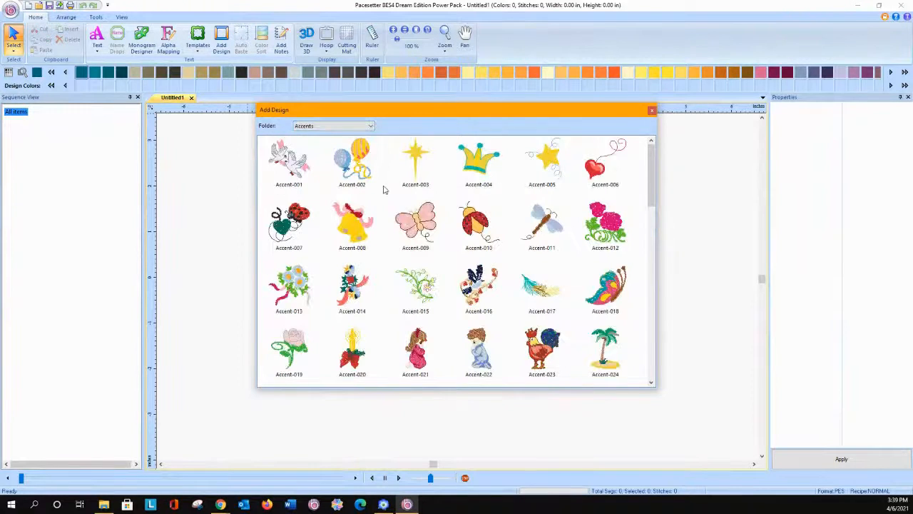
pyautogui.moveTo(420, 222)
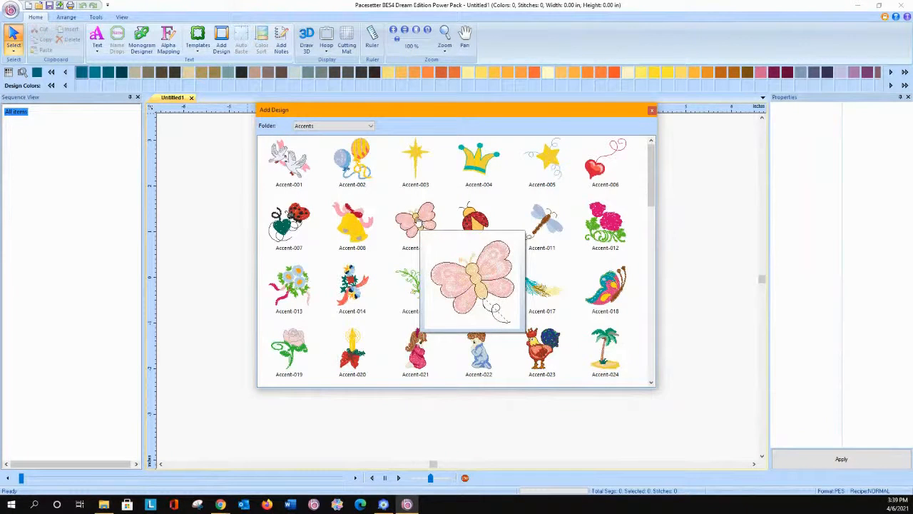
pyautogui.doubleClick(349, 222)
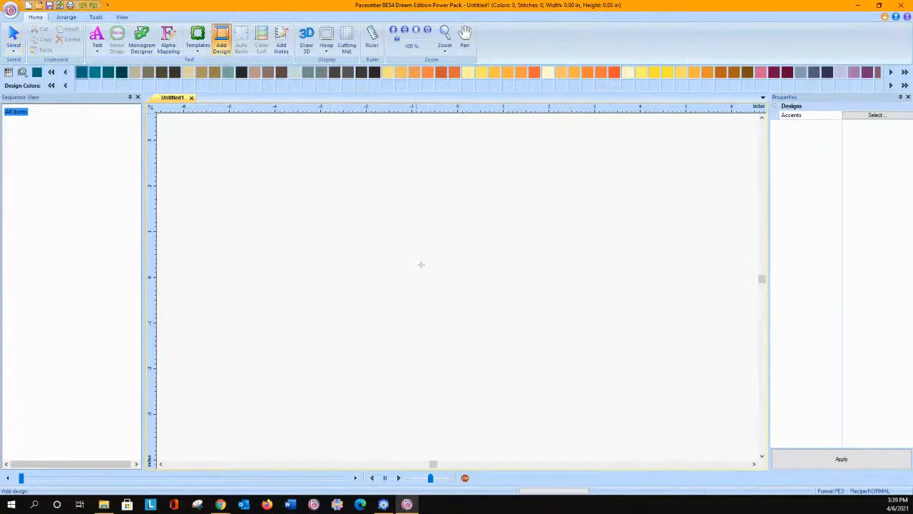
pyautogui.click(355, 320)
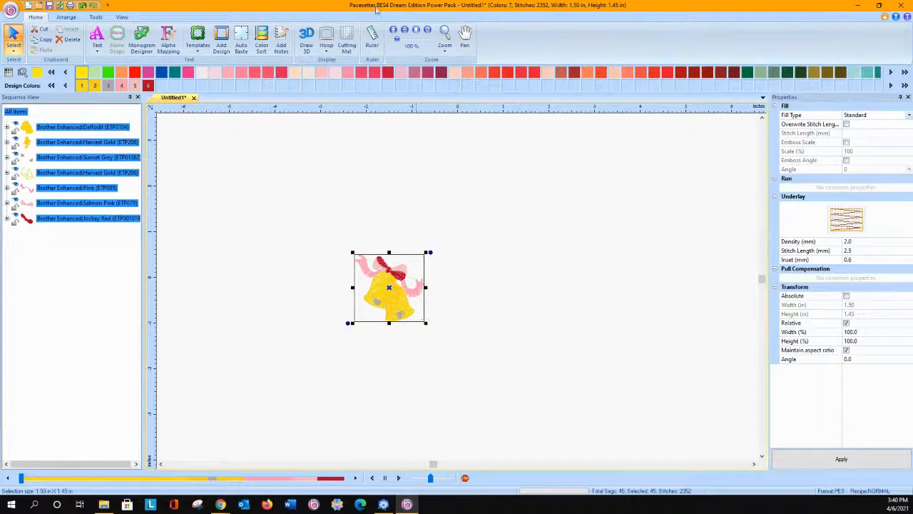
pyautogui.click(306, 39)
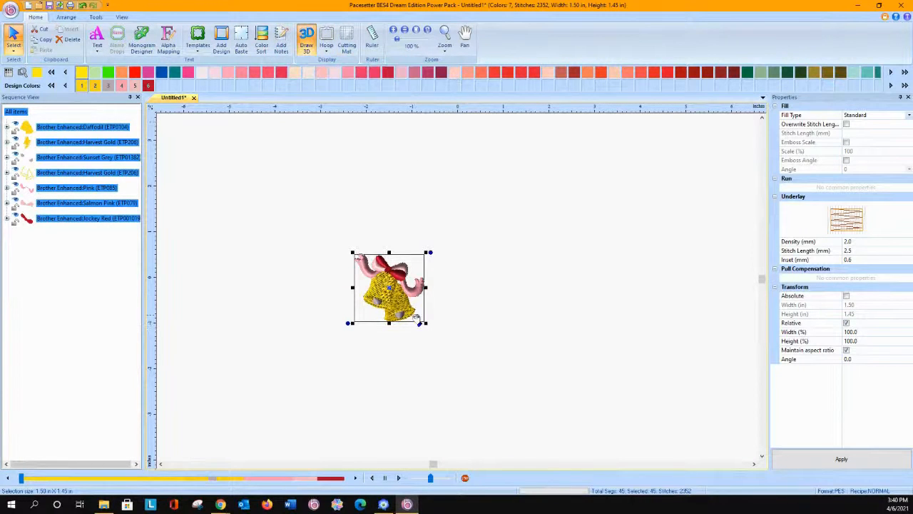
# Step: Enlarge the bells design proportionally to about 3.76 by 3.63 in and move it to the middle of the page
pyautogui.moveTo(427, 323); pyautogui.dragTo(528, 423)
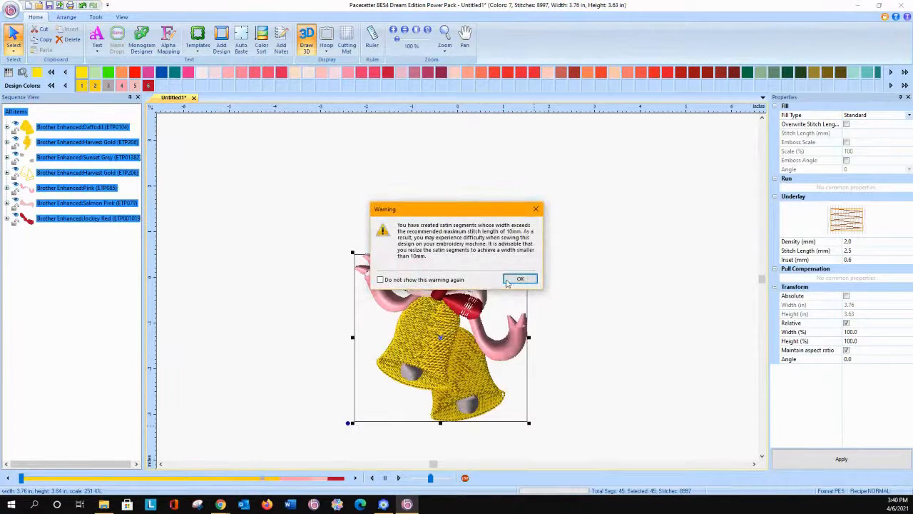
pyautogui.click(520, 279)
pyautogui.moveTo(505, 283); pyautogui.dragTo(523, 222)
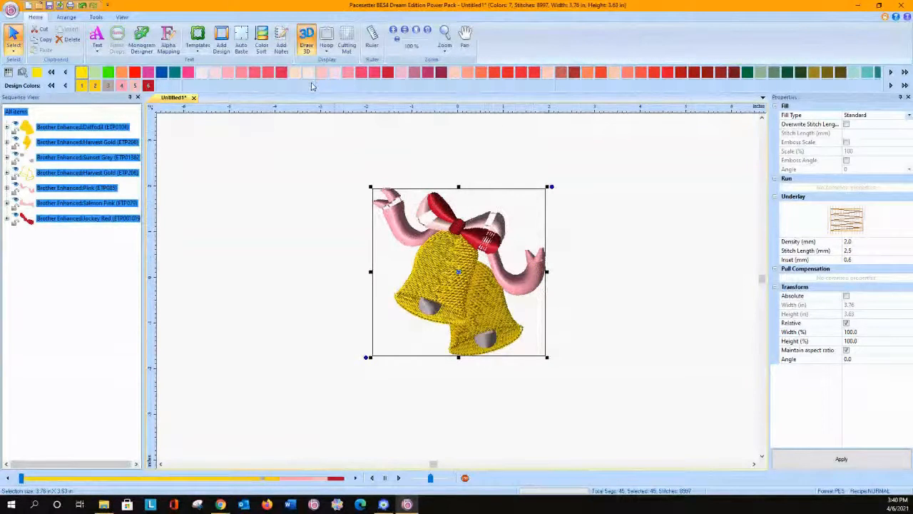
# Step: Enlarge the bells design further to about 5.33 by 5.15 in, dismiss the stitch-length warning and deselect it
pyautogui.moveTo(370, 186); pyautogui.dragTo(289, 130)
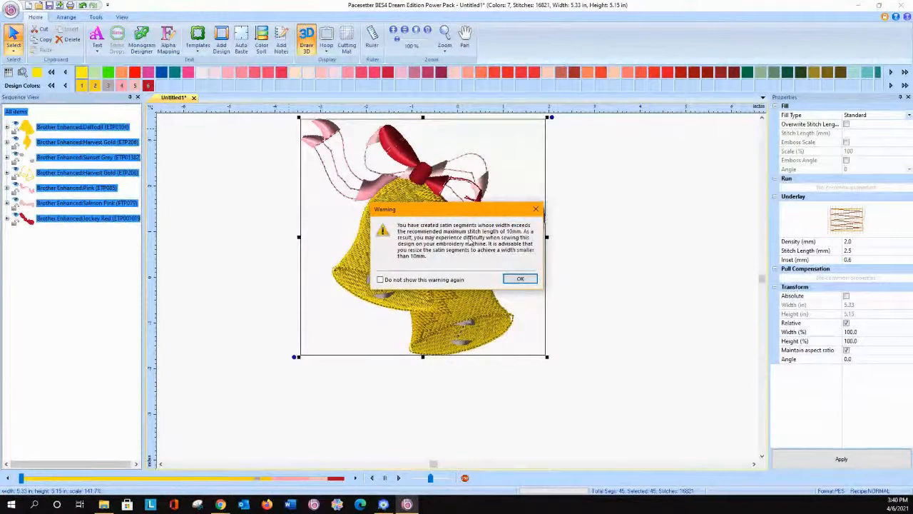
pyautogui.click(520, 279)
pyautogui.click(234, 241)
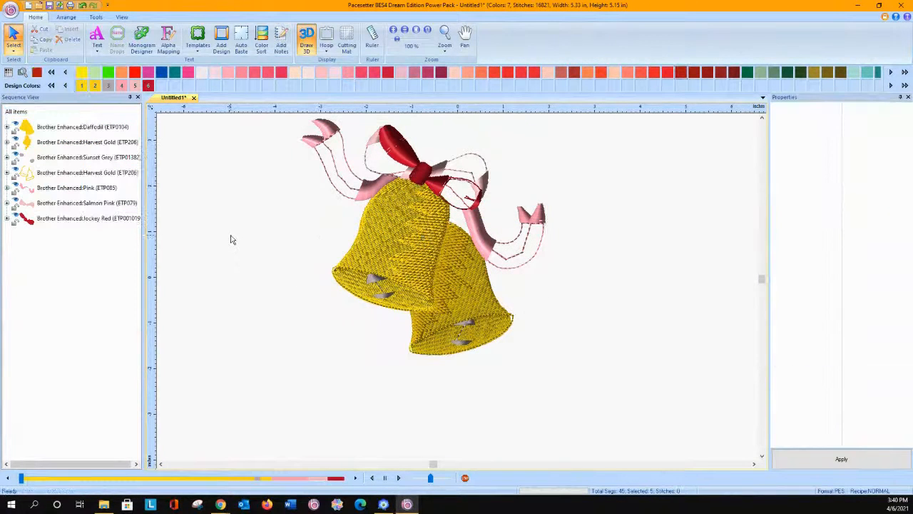
# Step: Change the fill pattern of all six Column segments in the Pink (ETP085) ribbon to Corn Row 2
pyautogui.click(72, 189)
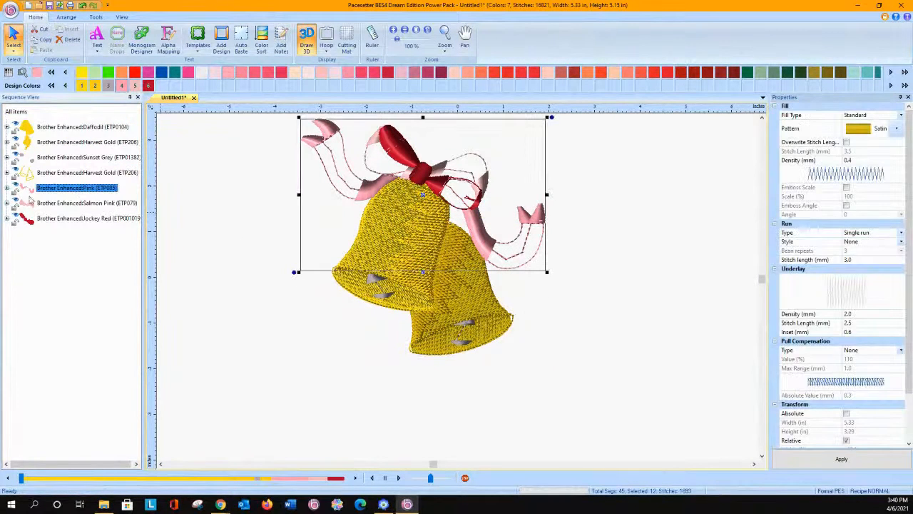
pyautogui.press('ctrl')
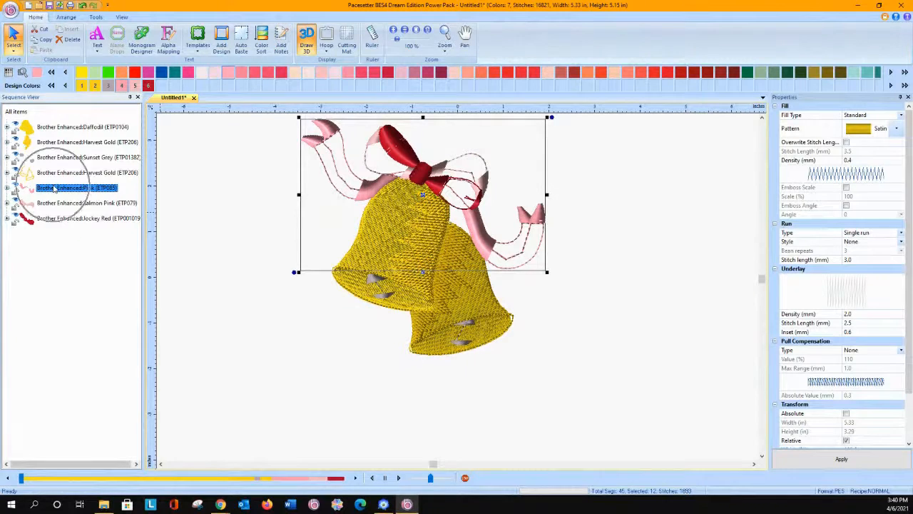
pyautogui.click(8, 188)
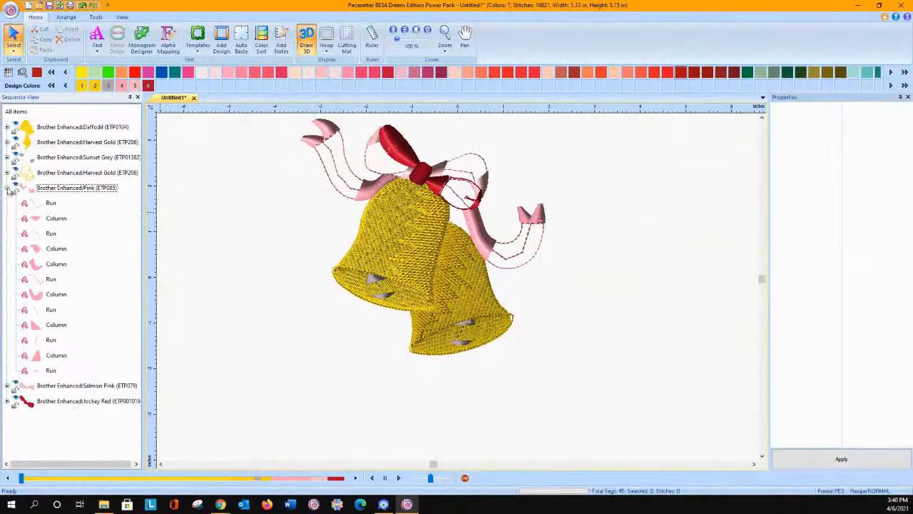
pyautogui.click(56, 218)
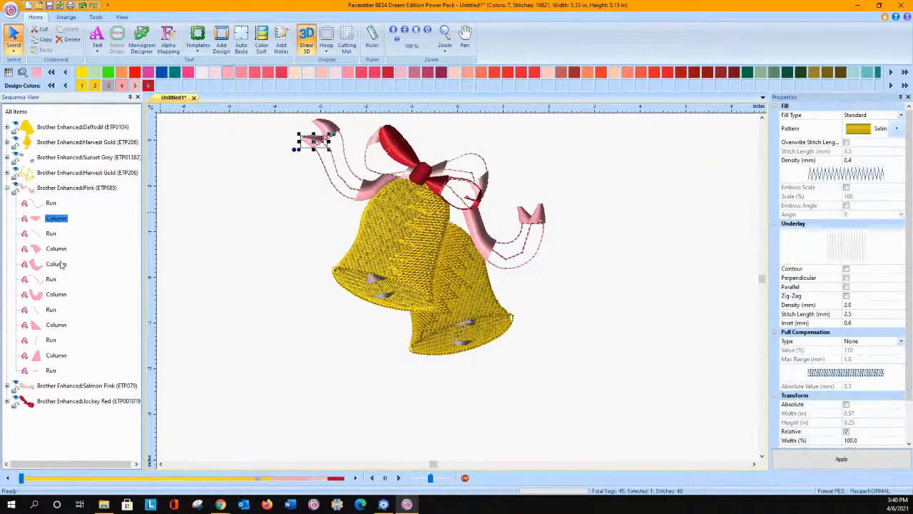
pyautogui.keyDown('ctrl'); pyautogui.click(55, 248); pyautogui.keyUp('ctrl')
pyautogui.keyDown('ctrl'); pyautogui.click(57, 264); pyautogui.keyUp('ctrl')
pyautogui.keyDown('ctrl'); pyautogui.click(48, 294); pyautogui.keyUp('ctrl')
pyautogui.keyDown('ctrl'); pyautogui.click(55, 325); pyautogui.keyUp('ctrl')
pyautogui.keyDown('ctrl'); pyautogui.click(55, 355); pyautogui.keyUp('ctrl')
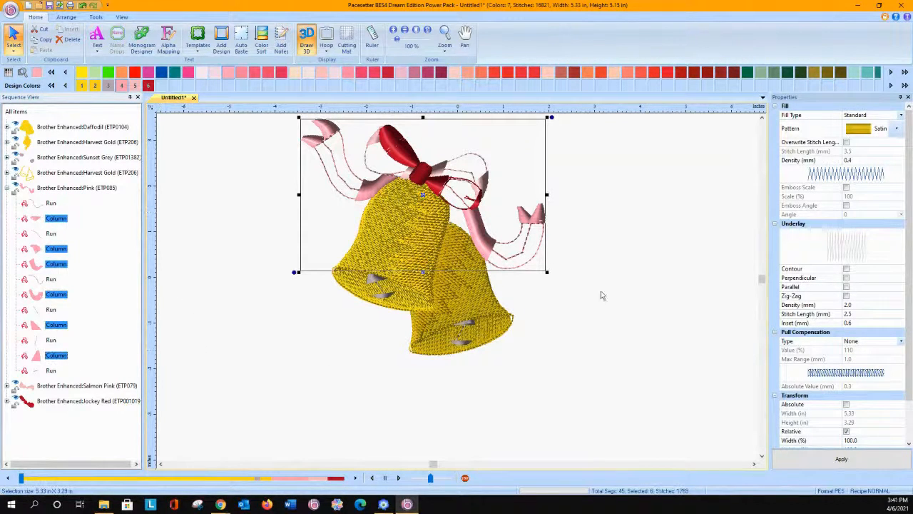
pyautogui.click(895, 129)
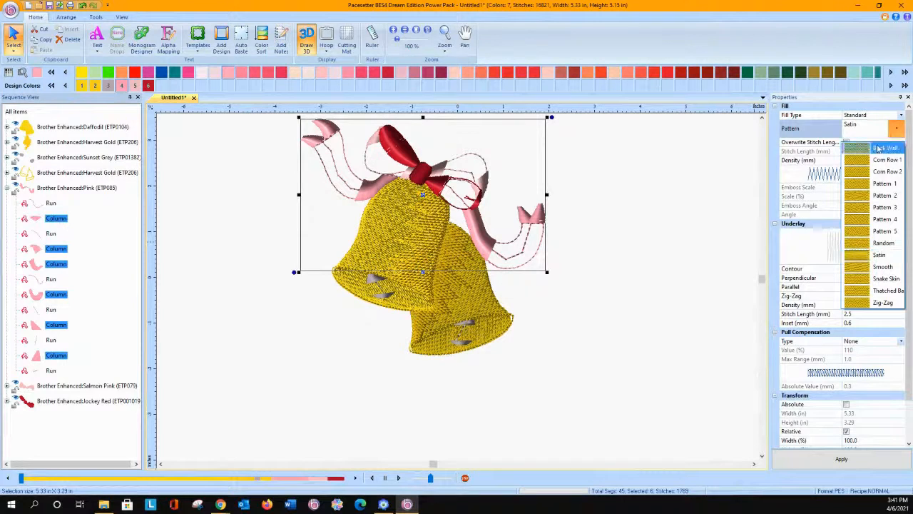
pyautogui.click(851, 175)
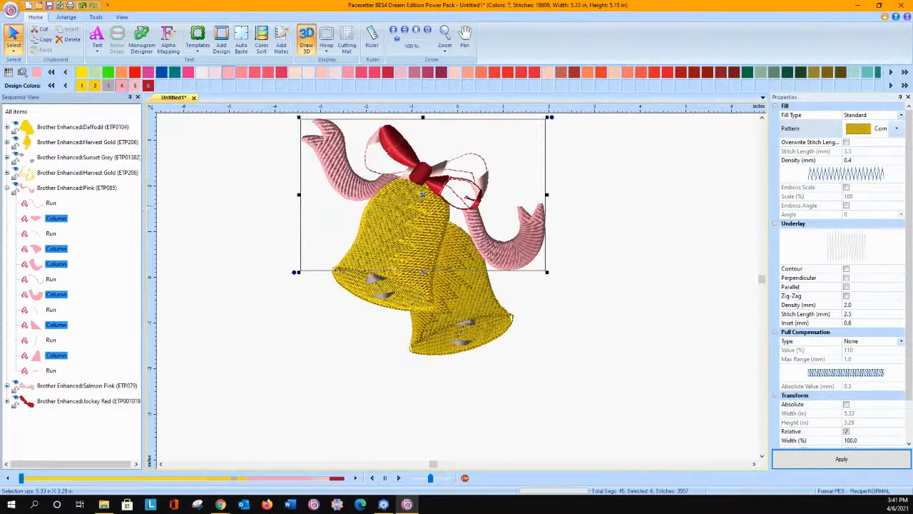
# Step: Apply the Brick Wall fill pattern to both Column segments of the Salmon Pink bow
pyautogui.click(7, 386)
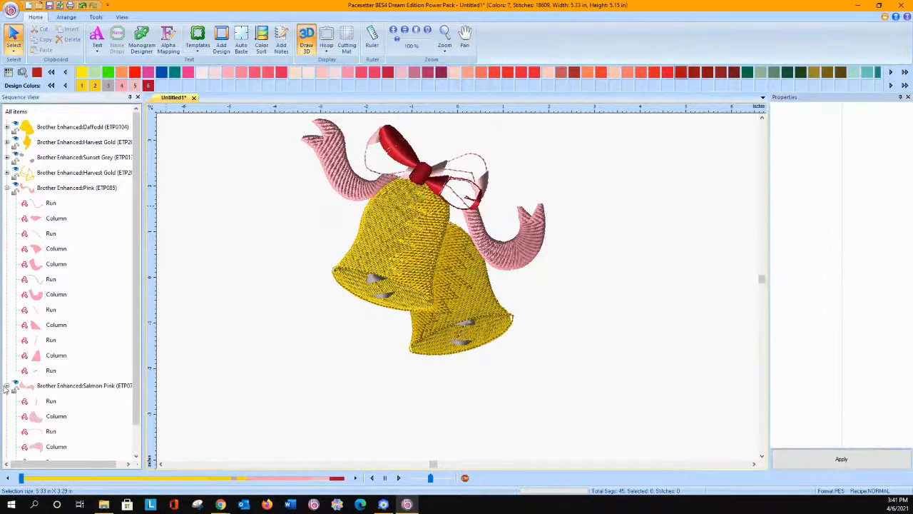
pyautogui.click(30, 420)
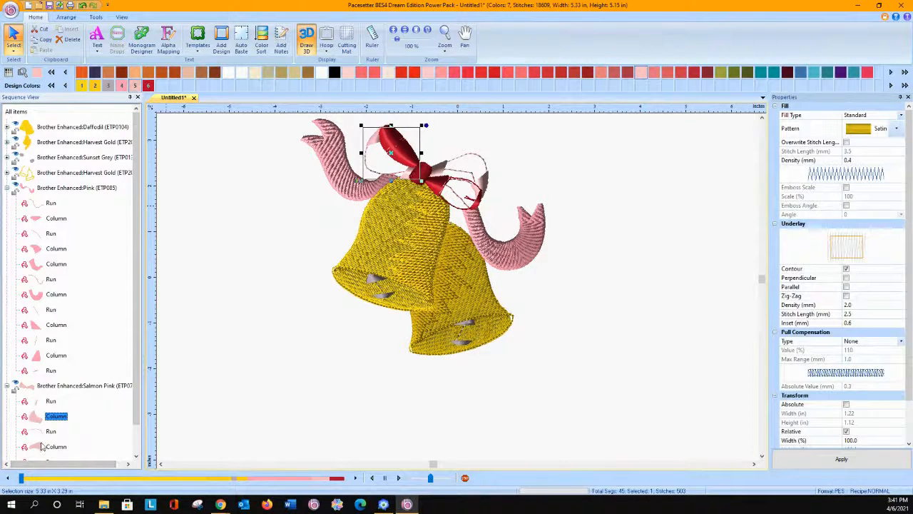
pyautogui.keyDown('ctrl'); pyautogui.click(45, 447); pyautogui.keyUp('ctrl')
pyautogui.scroll(-1, 125, 381)
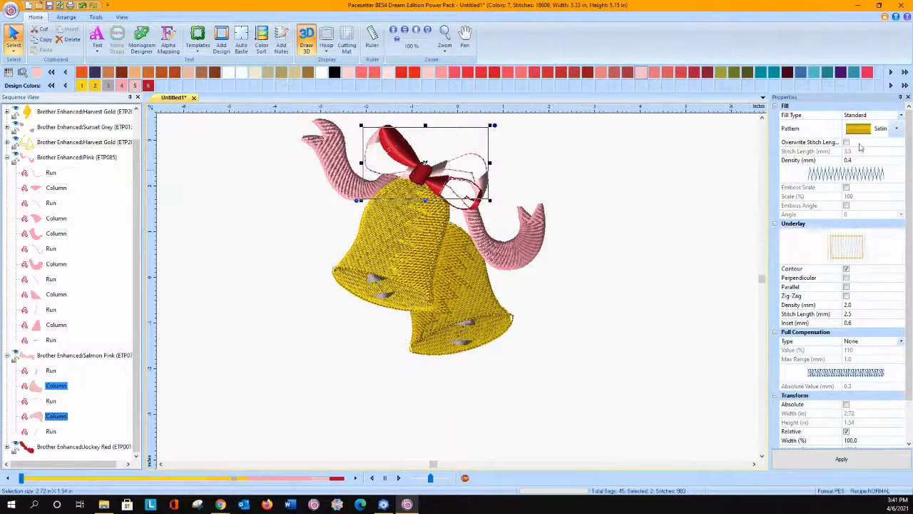
pyautogui.click(901, 129)
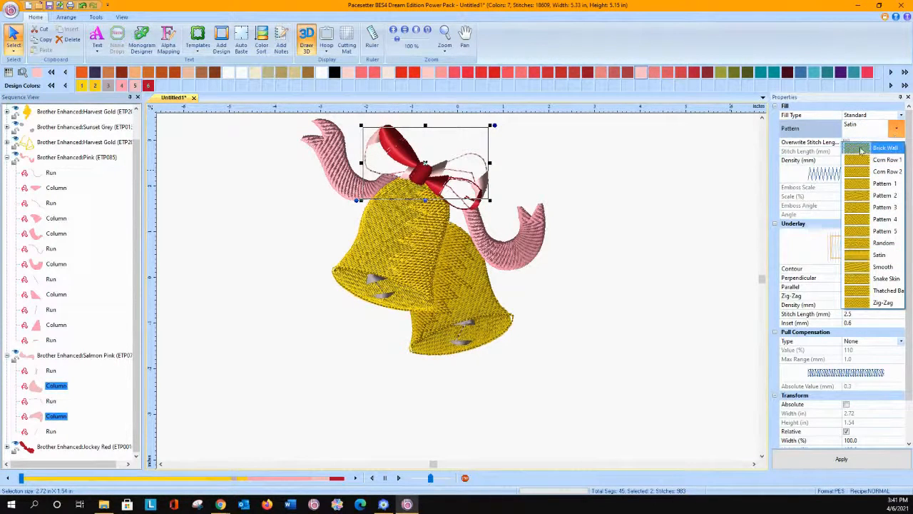
pyautogui.click(879, 148)
pyautogui.click(814, 459)
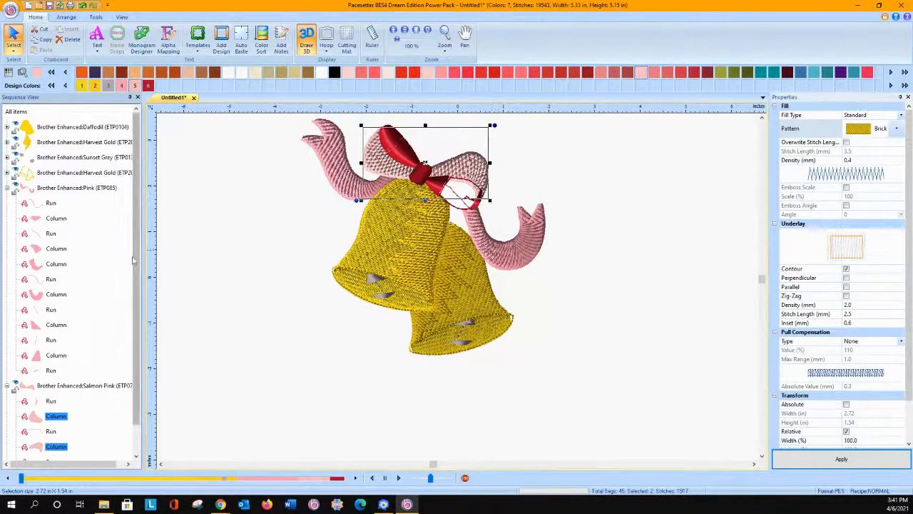
# Step: Apply the Pattern 1 fill to the three Column segments of the Jockey Red part of the bow
pyautogui.scroll(-1, 137, 276)
pyautogui.scroll(-1, 137, 276)
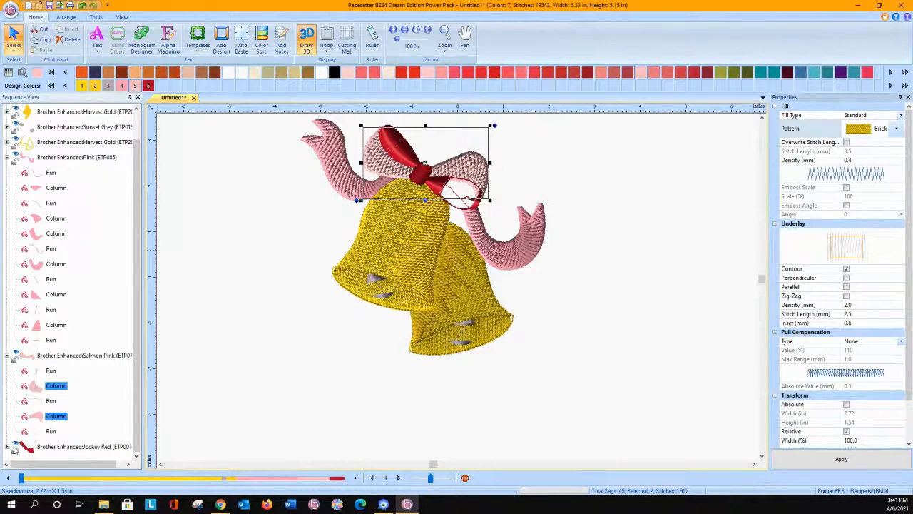
pyautogui.click(9, 448)
pyautogui.moveTo(139, 351); pyautogui.dragTo(113, 455)
pyautogui.click(51, 371)
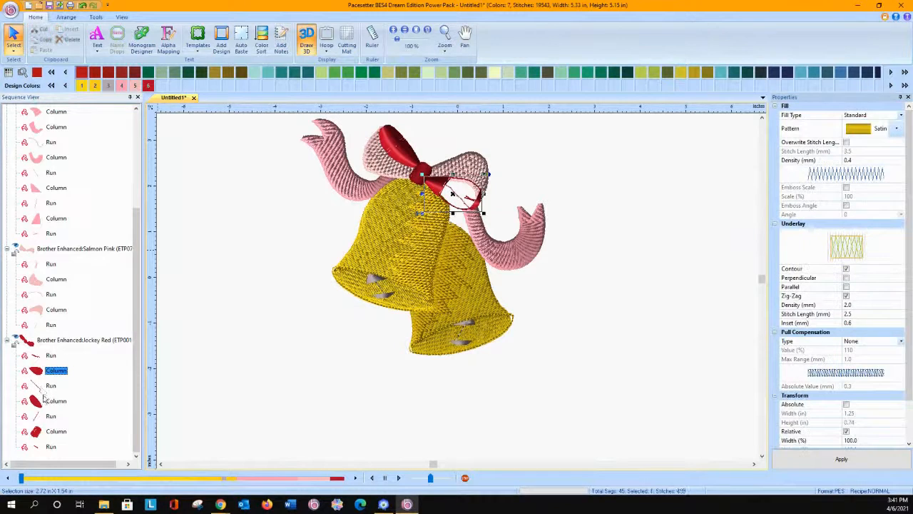
pyautogui.keyDown('ctrl'); pyautogui.click(54, 401); pyautogui.keyUp('ctrl')
pyautogui.keyDown('ctrl'); pyautogui.click(55, 431); pyautogui.keyUp('ctrl')
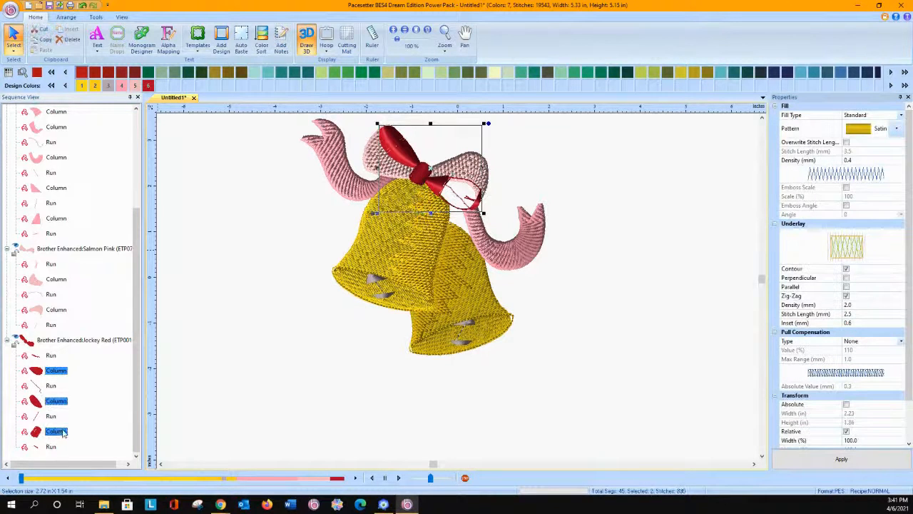
pyautogui.click(898, 129)
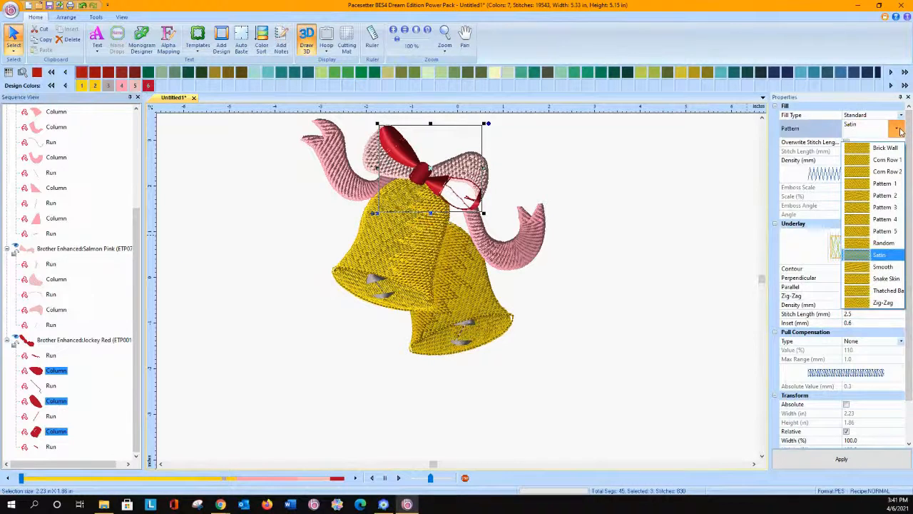
pyautogui.click(884, 184)
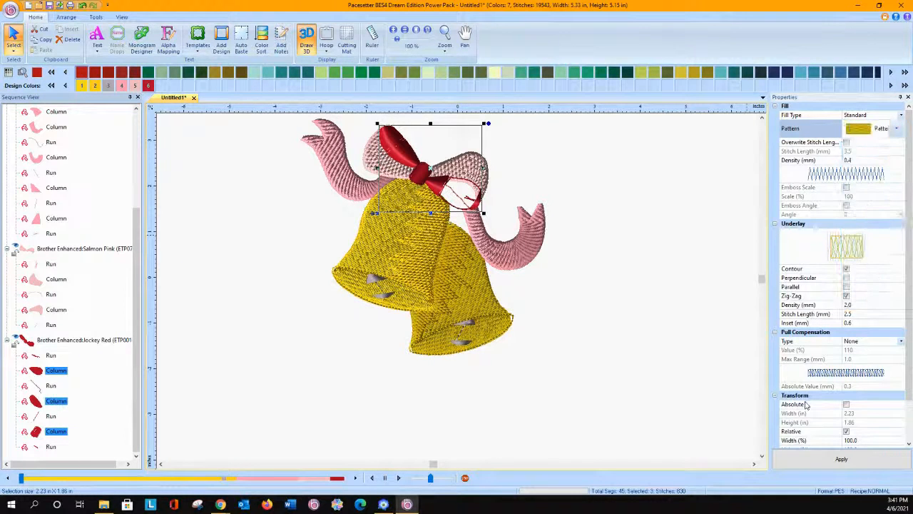
pyautogui.click(805, 465)
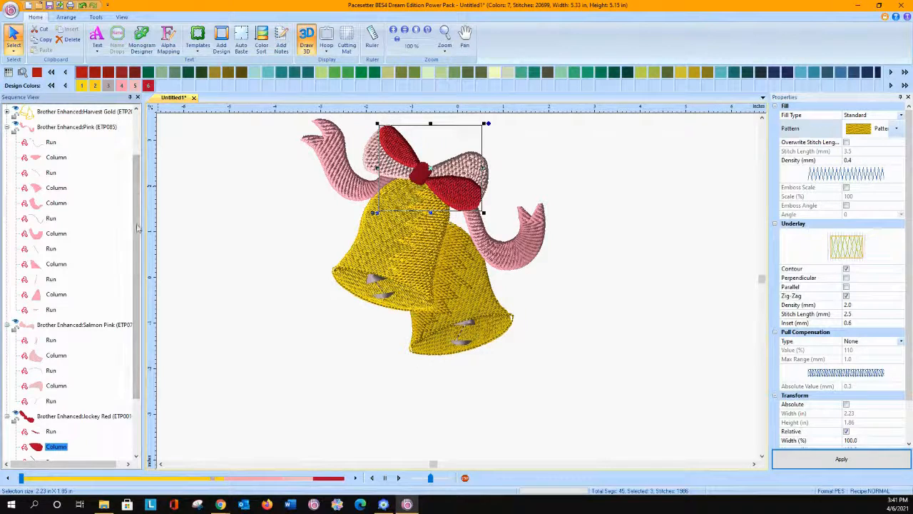
# Step: Apply the Smooth fill pattern to both Sunset Grey Column segments that form the bell clappers
pyautogui.scroll(2, 141, 160)
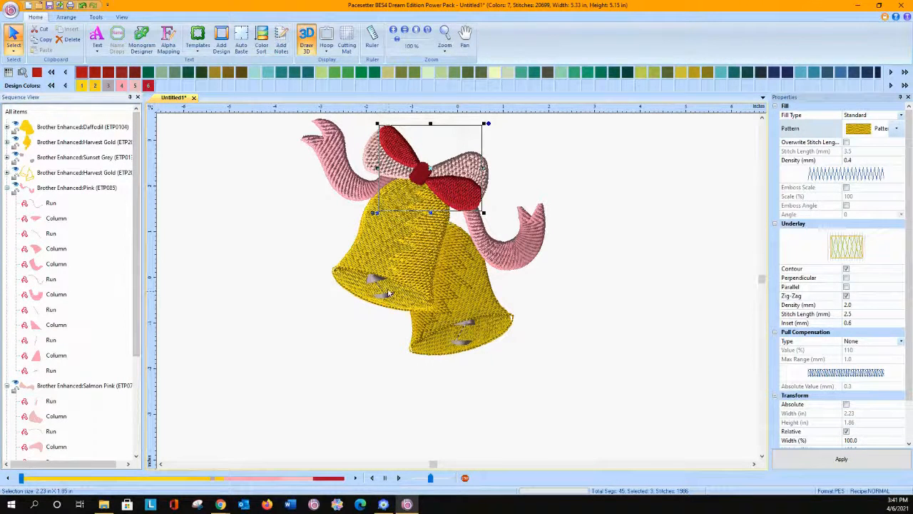
pyautogui.click(8, 159)
pyautogui.click(54, 188)
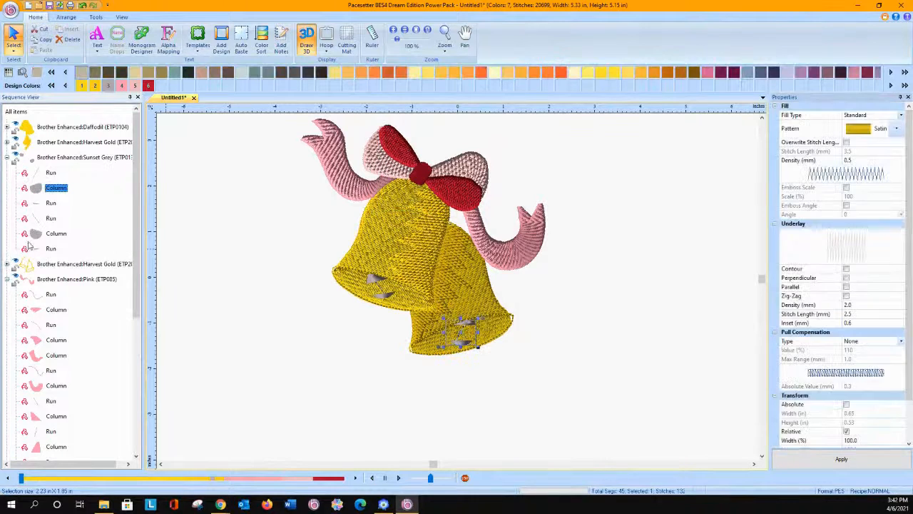
pyautogui.keyDown('ctrl'); pyautogui.click(56, 233); pyautogui.keyUp('ctrl')
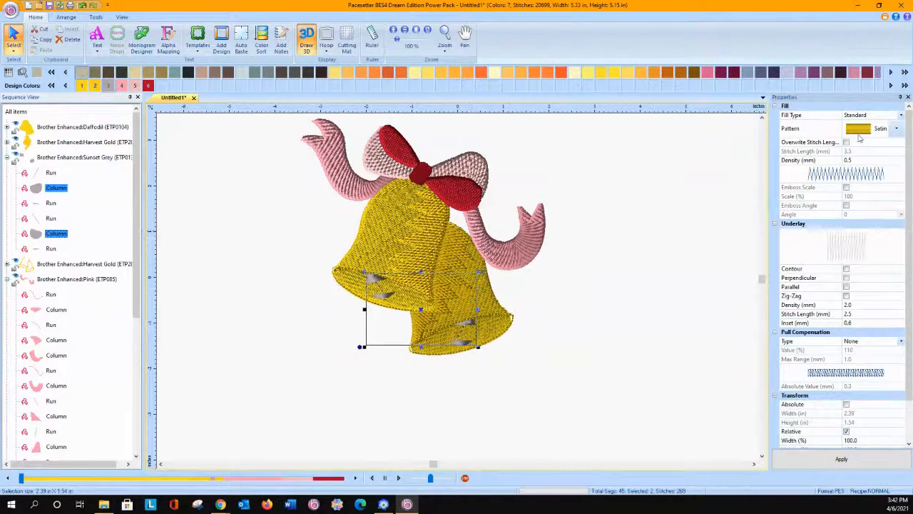
pyautogui.click(895, 129)
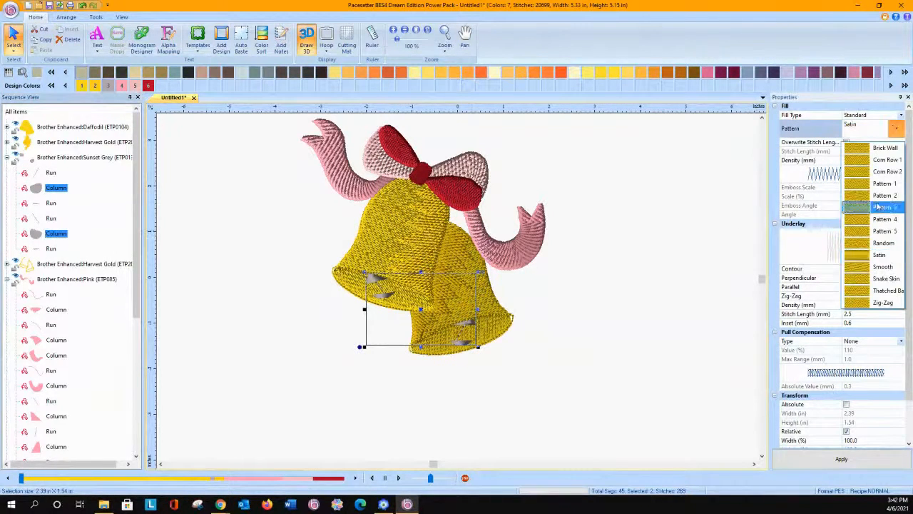
pyautogui.click(856, 266)
pyautogui.click(838, 459)
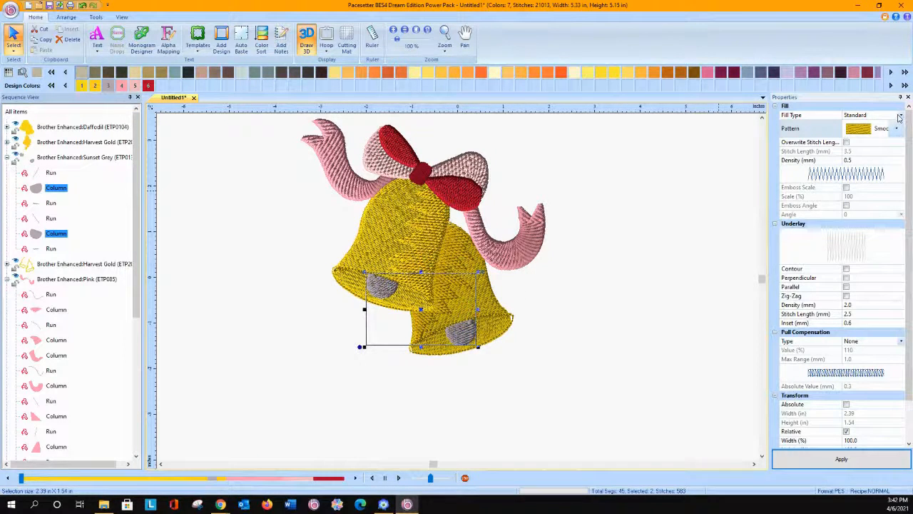
# Step: Change the fill type of both Sunset Grey bell clapper segments to Carved and apply it with pattern C001
pyautogui.click(901, 115)
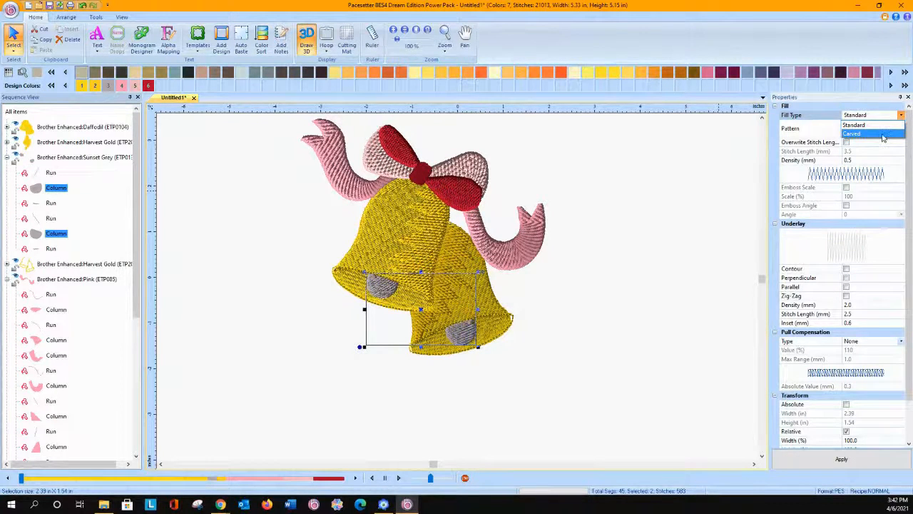
pyautogui.click(901, 133)
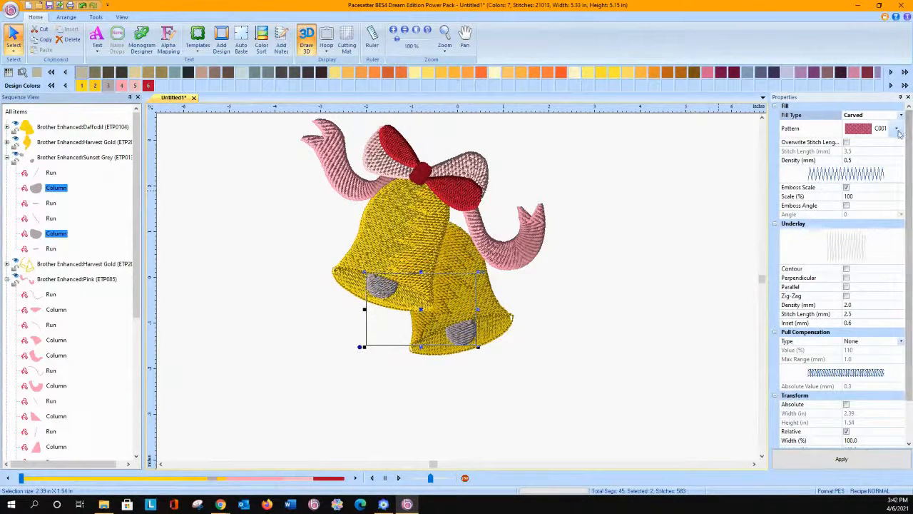
pyautogui.click(841, 458)
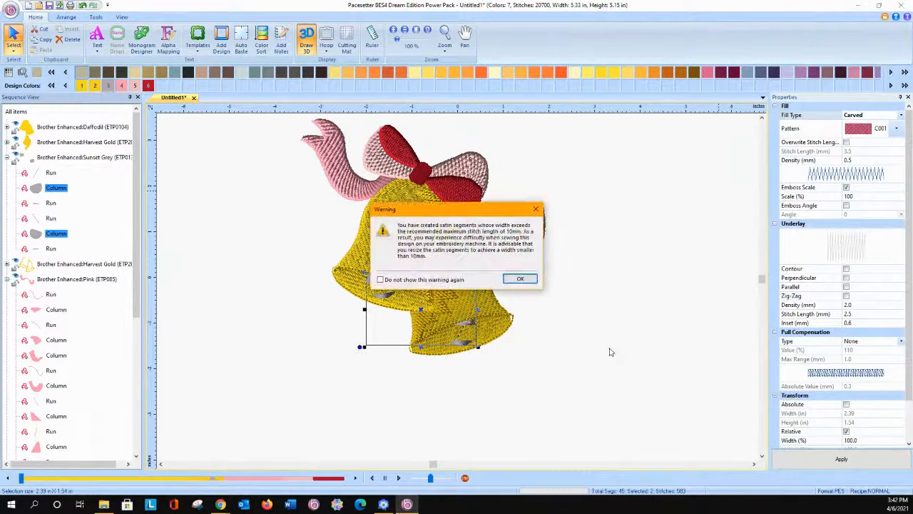
pyautogui.click(521, 278)
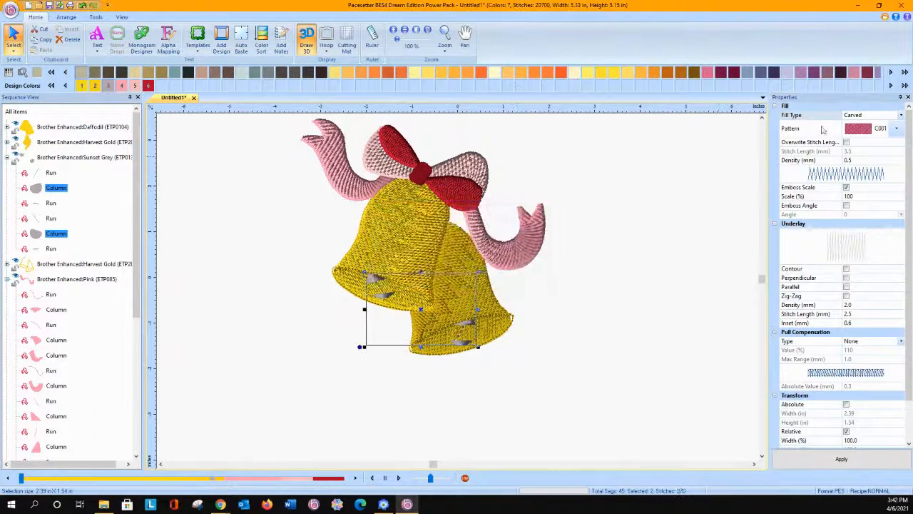
# Step: Try carved pattern C009 and then C018 on both Sunset Grey clapper segments
pyautogui.click(898, 129)
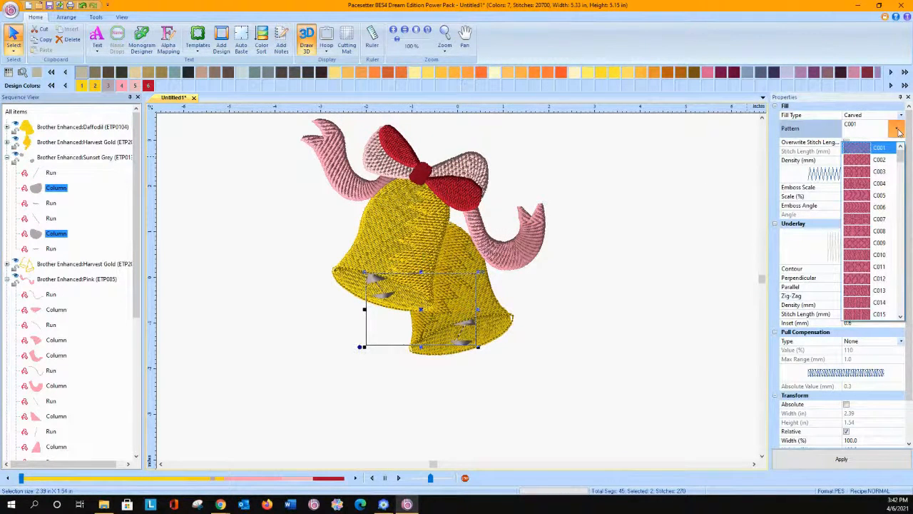
pyautogui.click(851, 244)
pyautogui.click(841, 459)
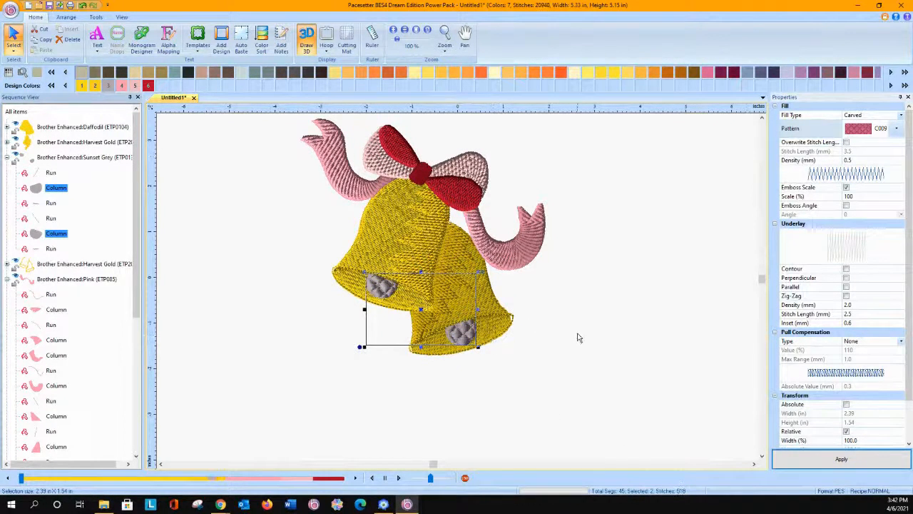
pyautogui.click(898, 129)
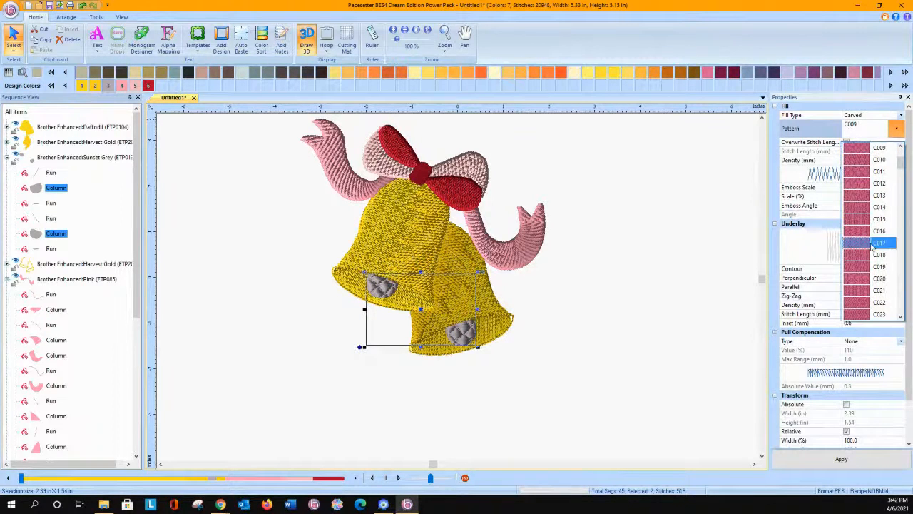
pyautogui.click(853, 262)
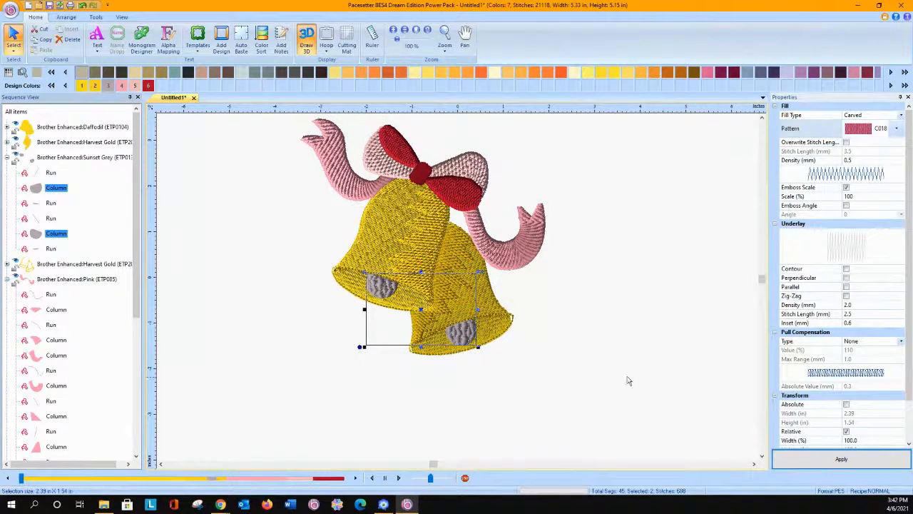
# Step: Try carved pattern C174 on both Sunset Grey clapper segments
pyautogui.click(897, 128)
pyautogui.scroll(-7, 900, 319)
pyautogui.scroll(-5, 901, 319)
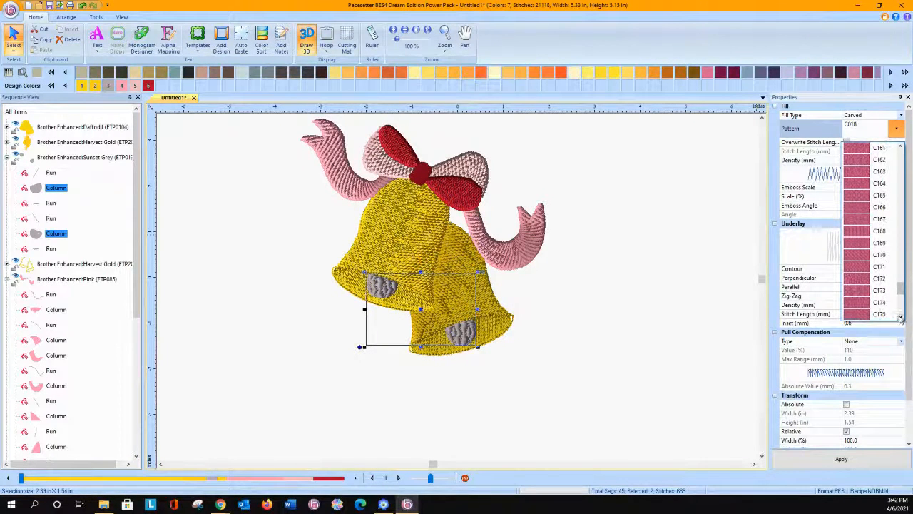
pyautogui.click(863, 301)
pyautogui.click(831, 459)
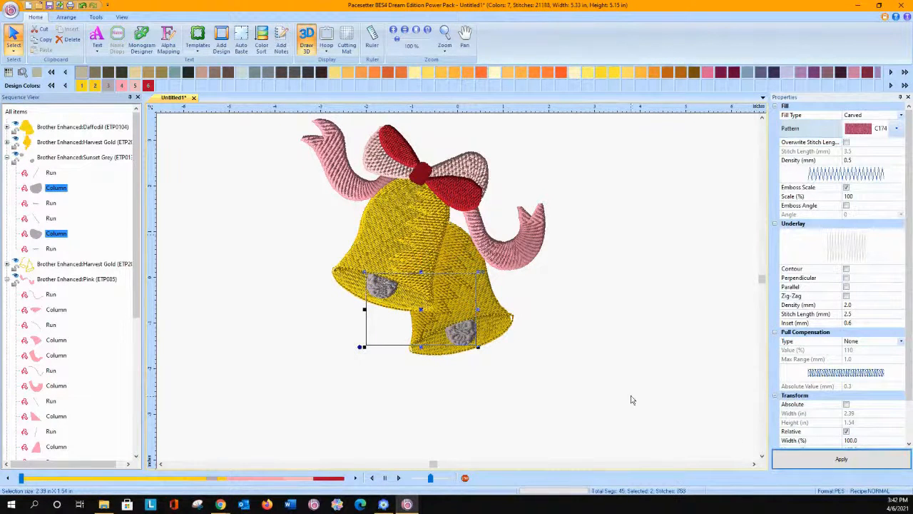
# Step: Apply carved fill pattern C187 to both Sunset Grey Column segments that form the bell clappers
pyautogui.click(894, 130)
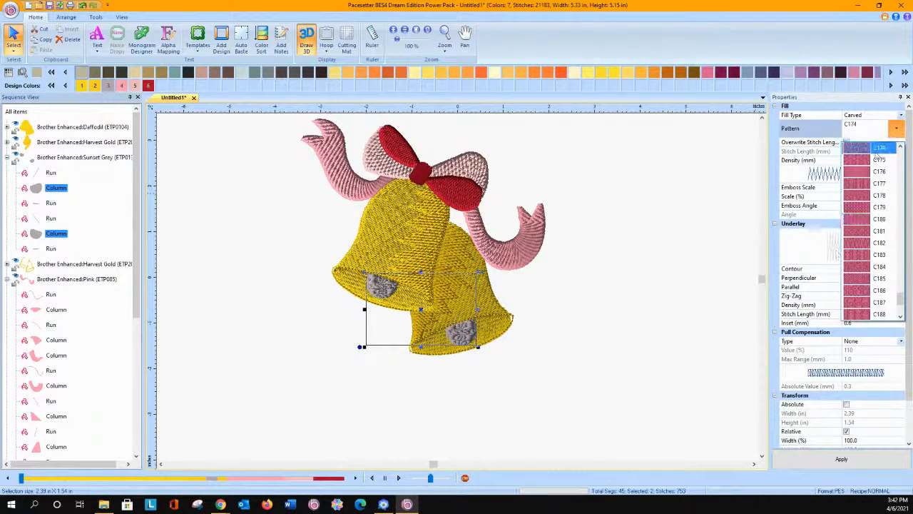
pyautogui.click(854, 302)
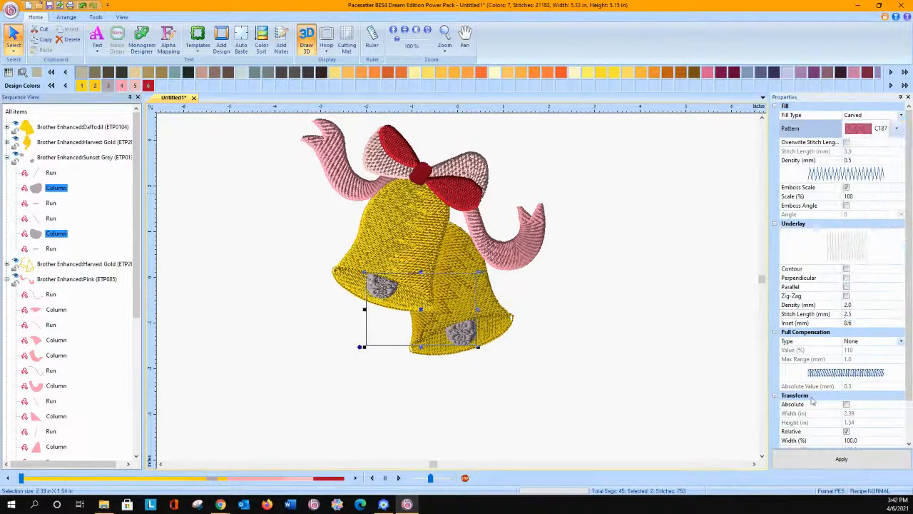
pyautogui.click(818, 463)
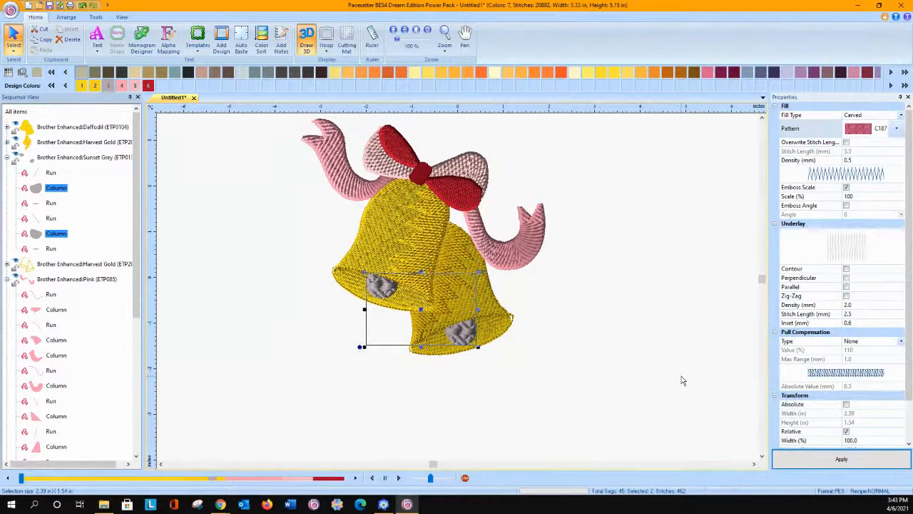
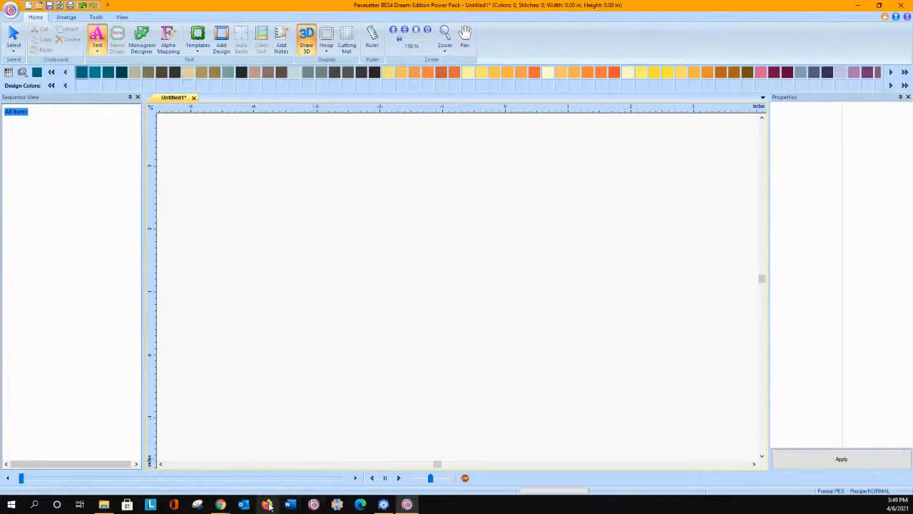
# Step: Switch to Firefox and open the brothersews.com website
pyautogui.click(221, 504)
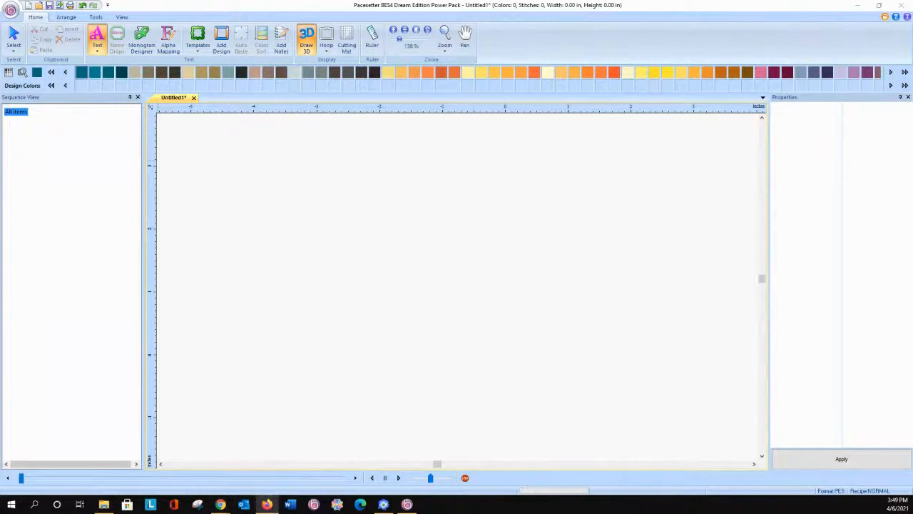
pyautogui.moveTo(0, 12); pyautogui.dragTo(477, 14)
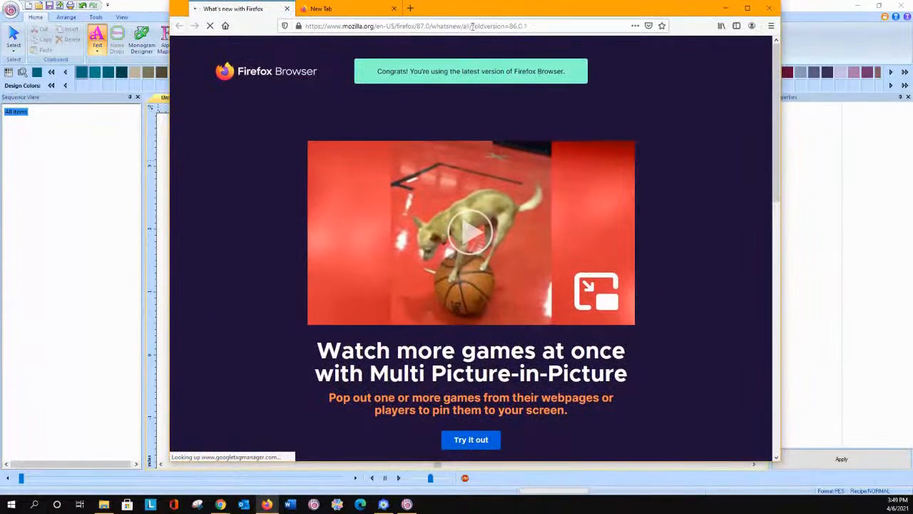
pyautogui.click(478, 27)
pyautogui.write('brother')
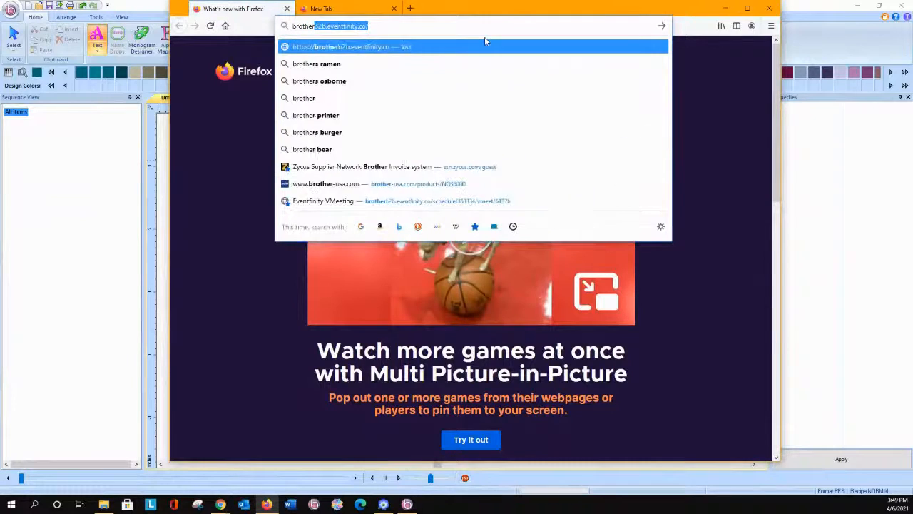
pyautogui.write('sews.com')
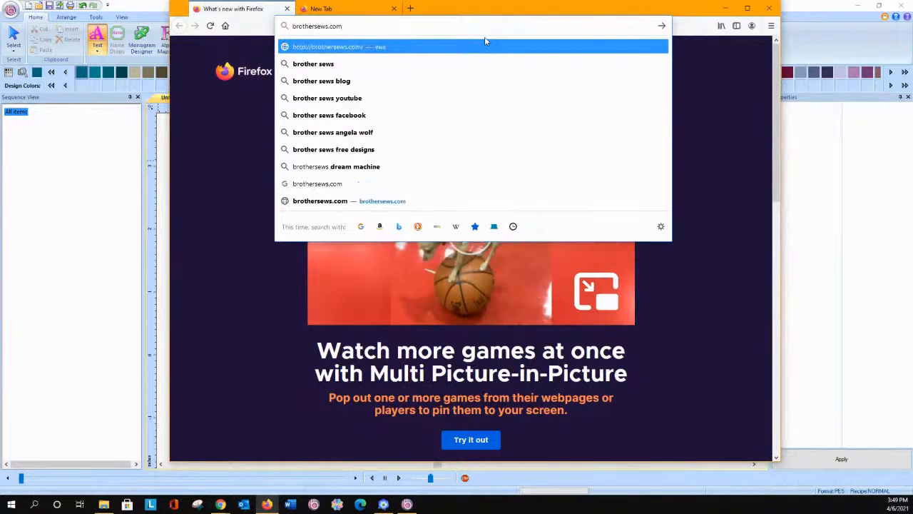
pyautogui.press('Return')
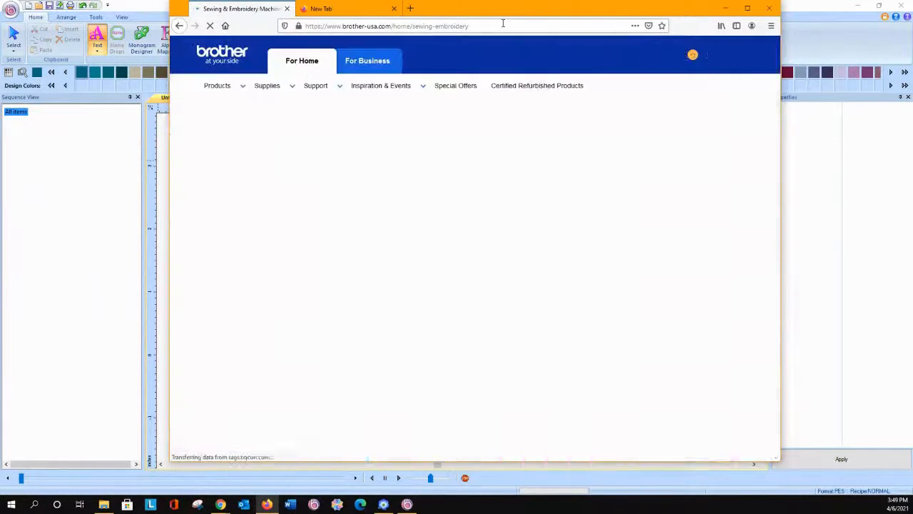
# Step: Search the web for "stitching sewcial" and open the Stitching Sewcial official Brother Sews blog
pyautogui.click(503, 24)
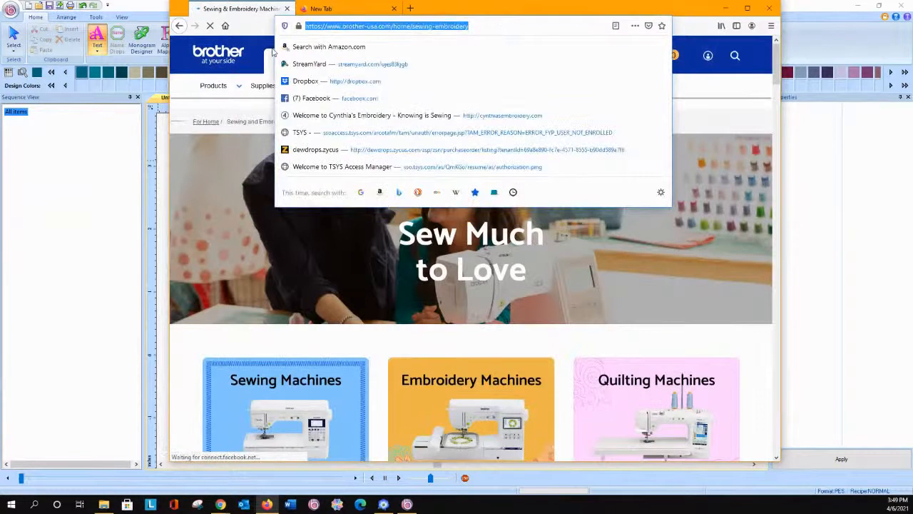
pyautogui.write('blog')
pyautogui.press('BackSpace')
pyautogui.press('BackSpace')
pyautogui.press('BackSpace')
pyautogui.press('BackSpace')
pyautogui.write('st')
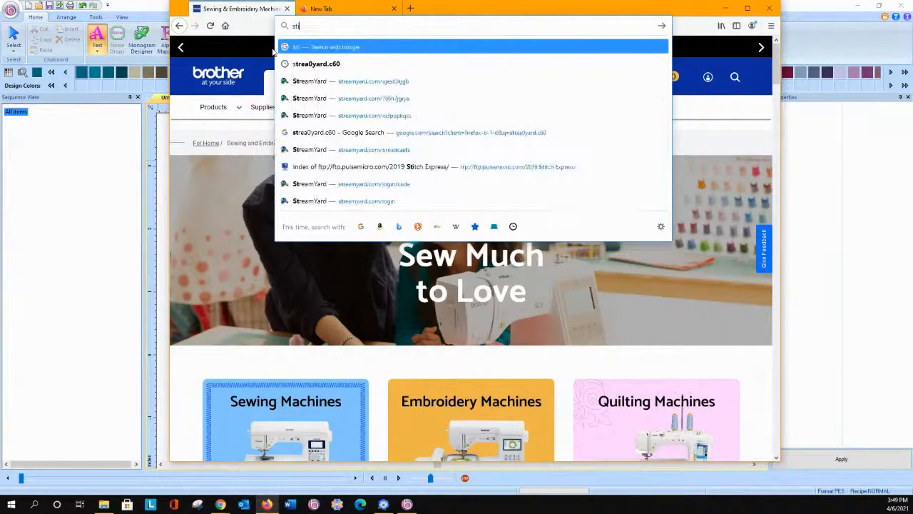
pyautogui.write('itching sewcial')
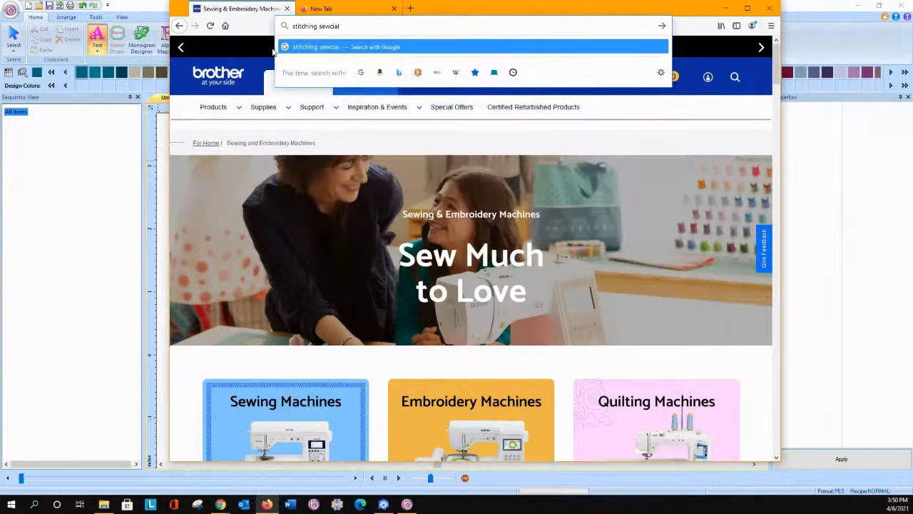
pyautogui.press('Return')
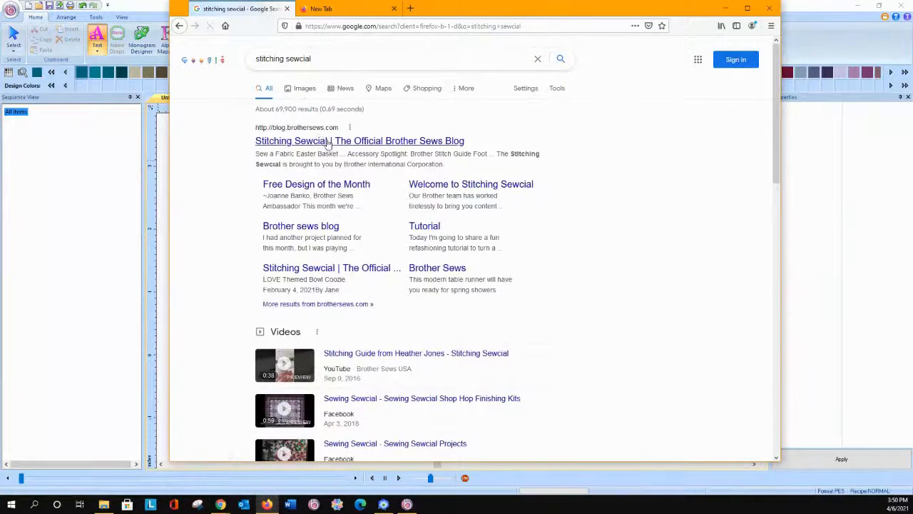
pyautogui.click(329, 141)
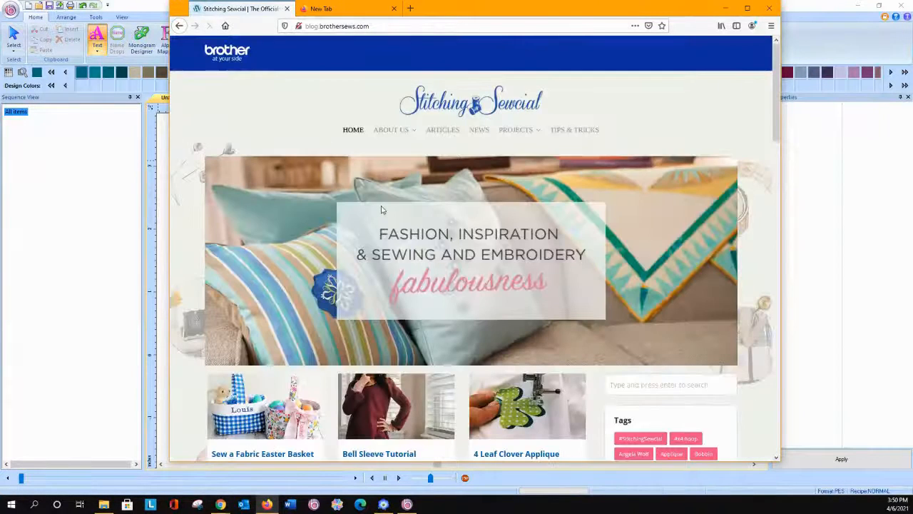
# Step: Search the blog for the ambassador's name and open the article "Embossed Lettering with BES4 Dream Edition"
pyautogui.click(619, 391)
pyautogui.write('Circl')
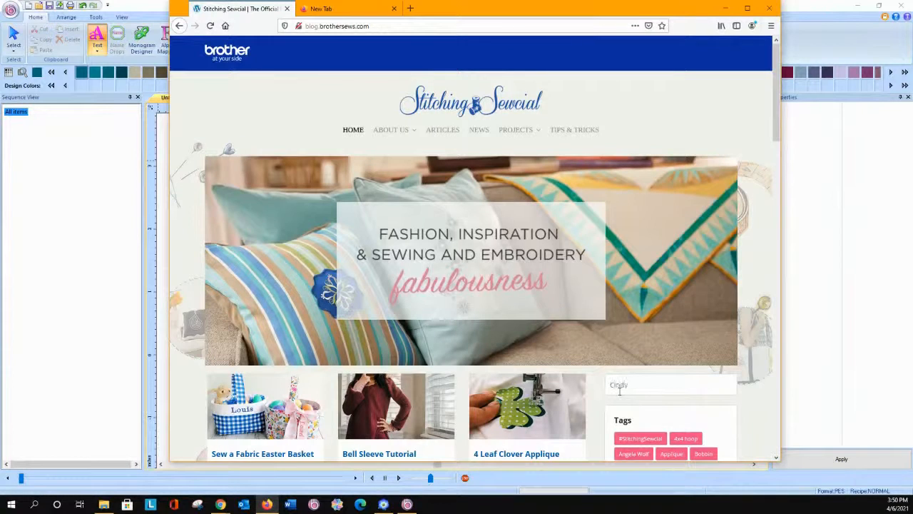
pyautogui.press('Return')
pyautogui.scroll(-1, 689, 360)
pyautogui.scroll(-1, 671, 328)
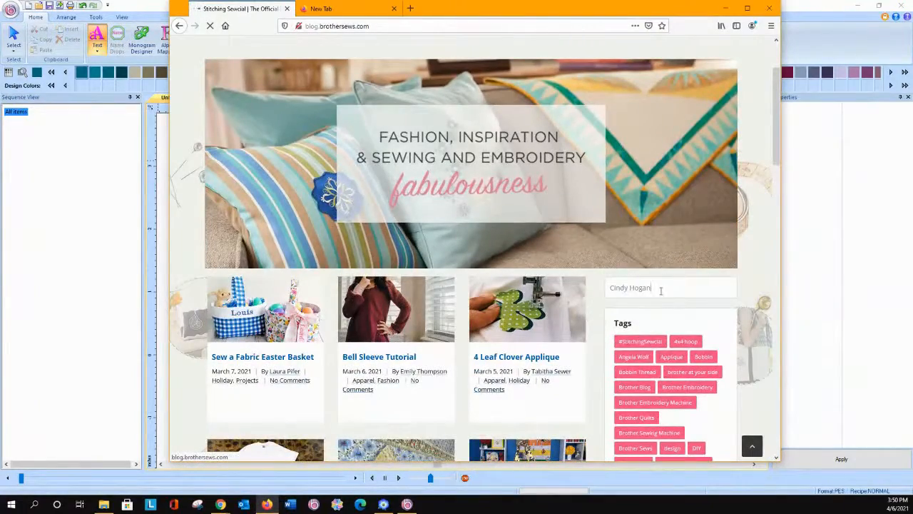
pyautogui.scroll(-5, 463, 303)
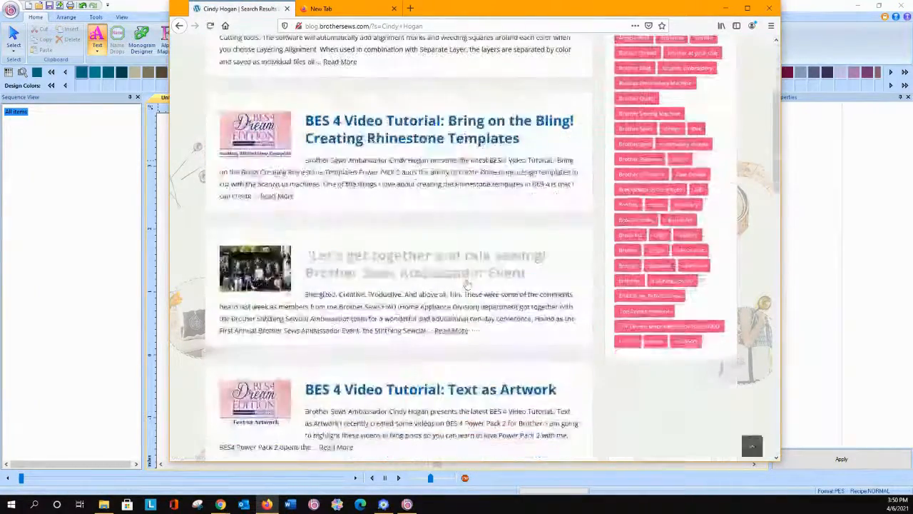
pyautogui.scroll(-10, 464, 303)
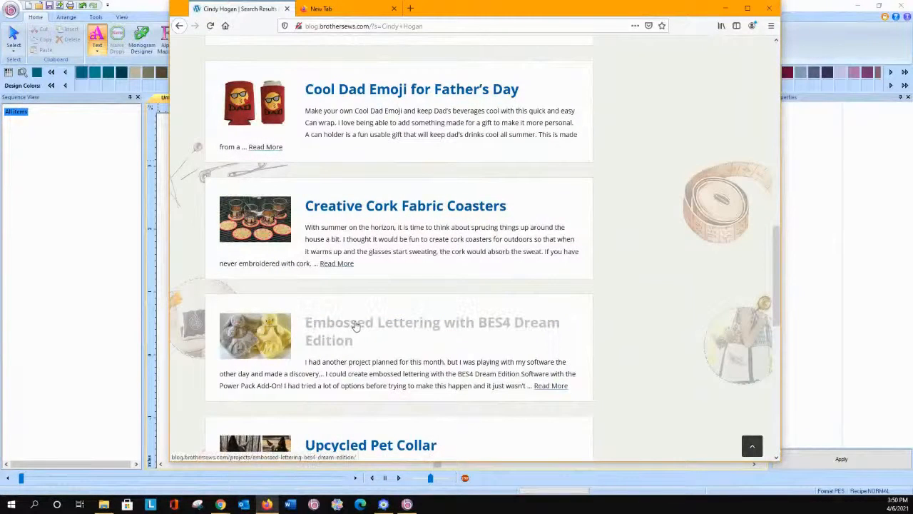
pyautogui.click(354, 325)
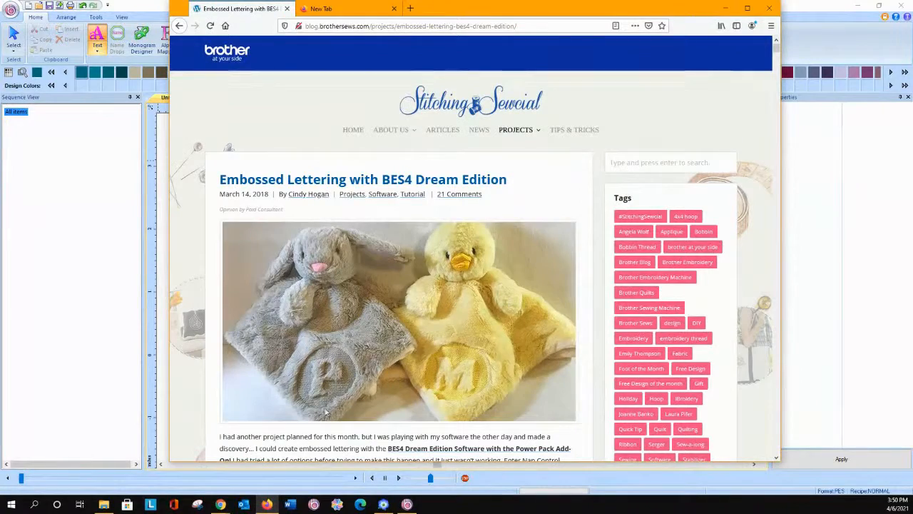
# Step: Look through the embossed lettering instructions, including the Nap Control settings, and switch back to the Pacesetter BES4 embroidery software
pyautogui.scroll(-15, 488, 322)
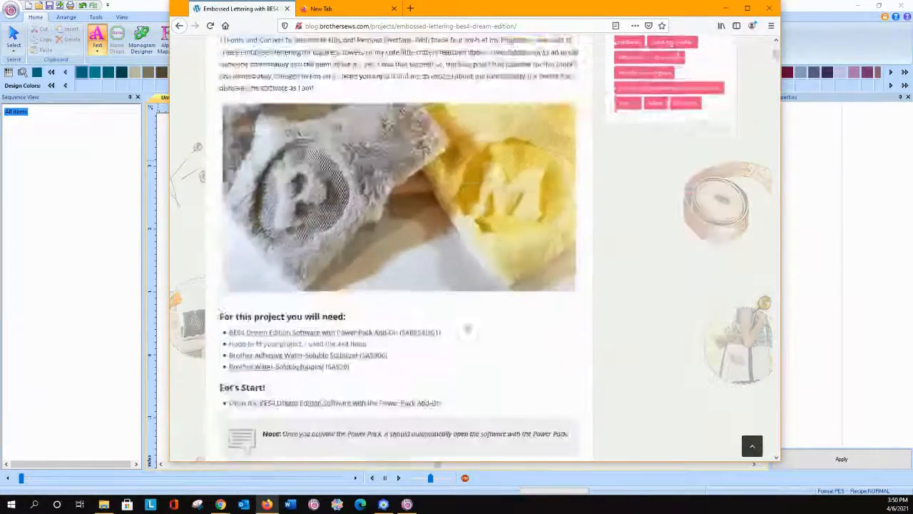
pyautogui.scroll(-20, 466, 328)
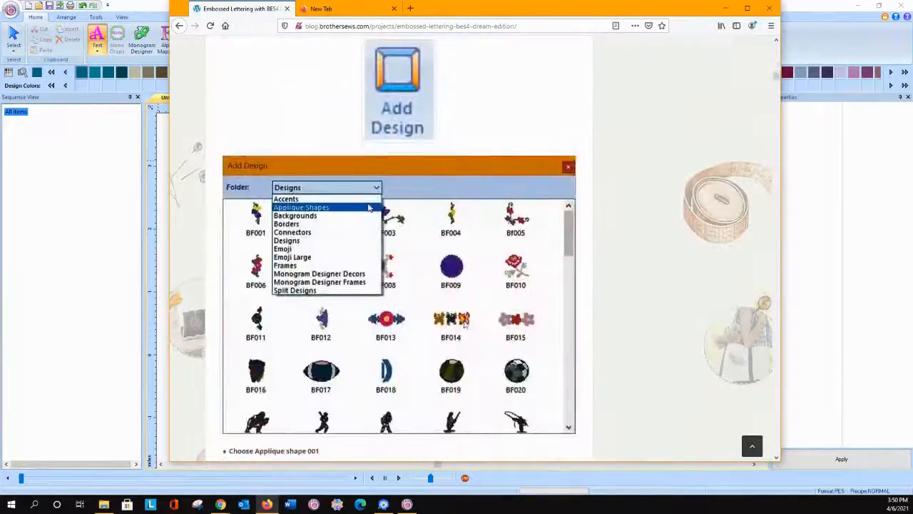
pyautogui.scroll(-20, 464, 325)
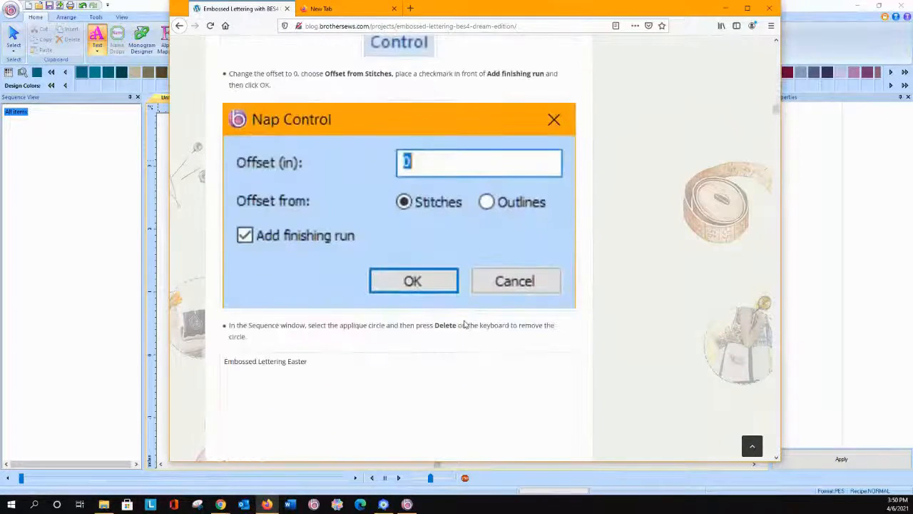
pyautogui.scroll(-3, 464, 323)
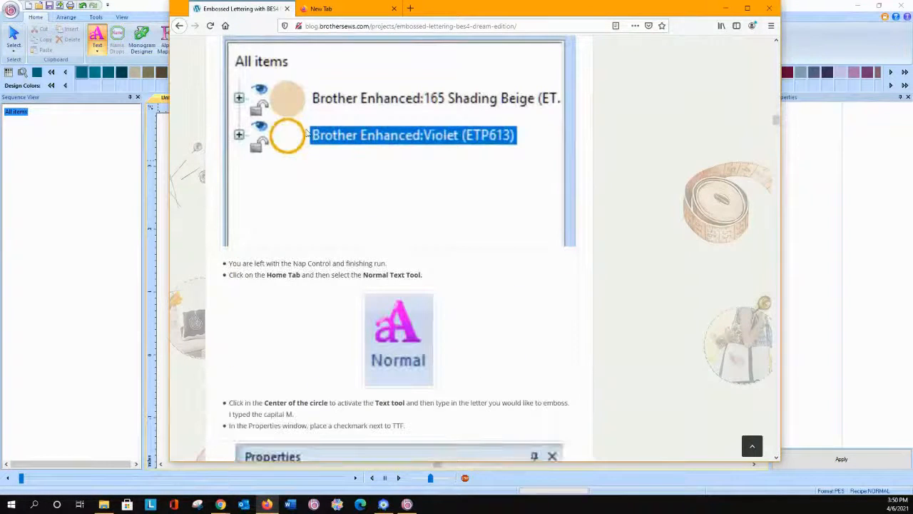
pyautogui.click(824, 24)
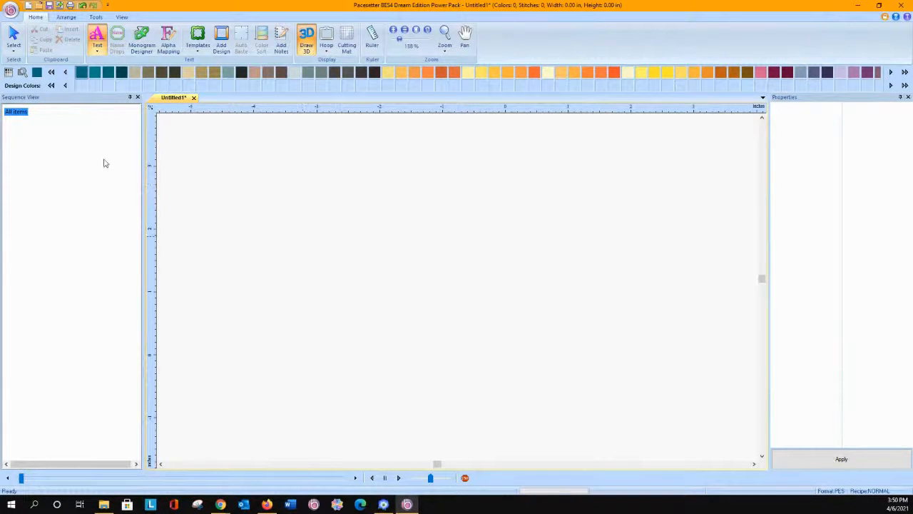
# Step: Add the Applique 001 circle from the Applique Shapes folder to the empty design page
pyautogui.click(222, 47)
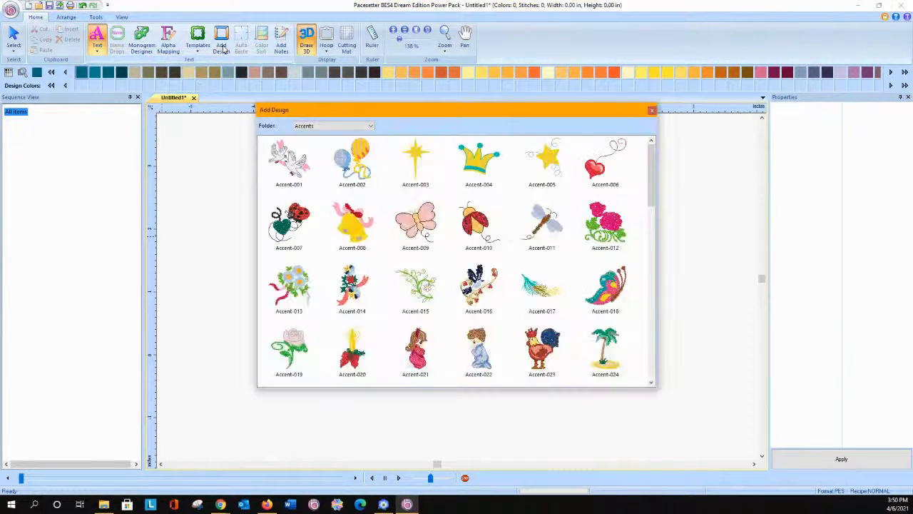
pyautogui.click(315, 126)
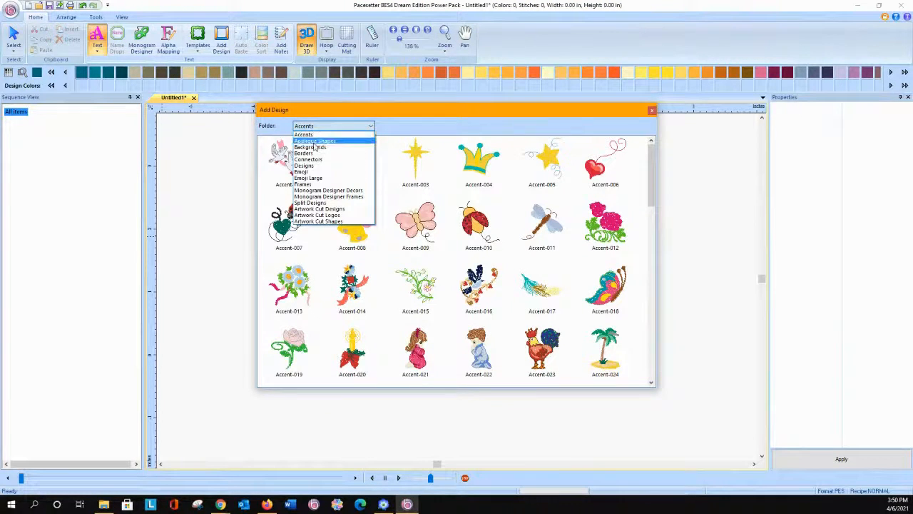
pyautogui.click(315, 143)
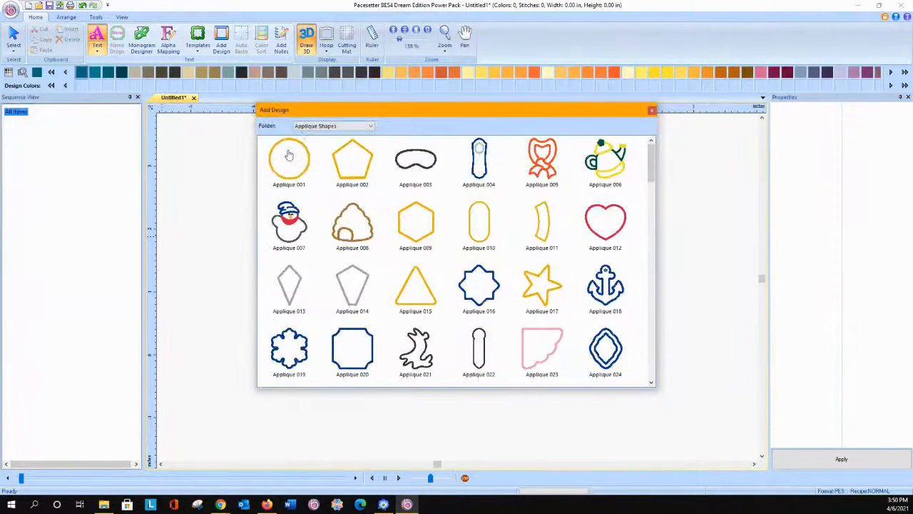
pyautogui.click(289, 152)
pyautogui.moveTo(330, 192); pyautogui.dragTo(571, 337)
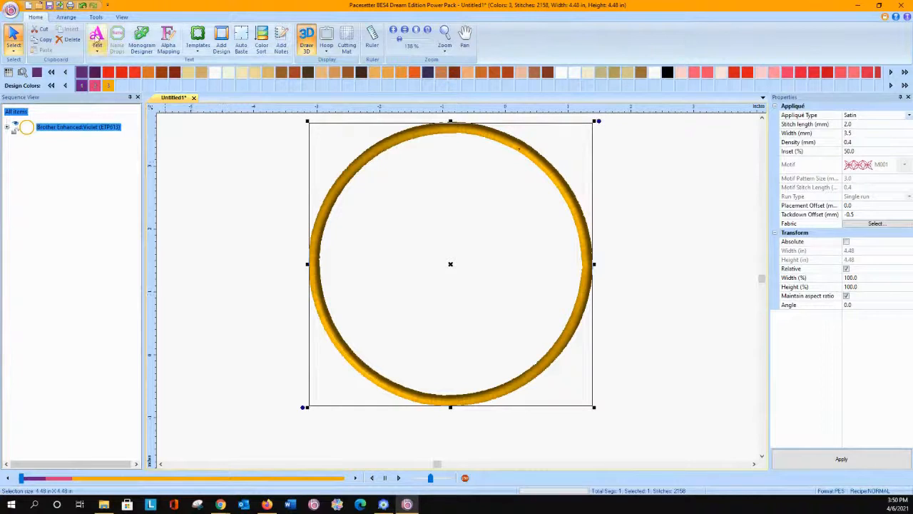
# Step: Add the letter H as text inside the applique circle and enable TTF fonts for it
pyautogui.click(97, 41)
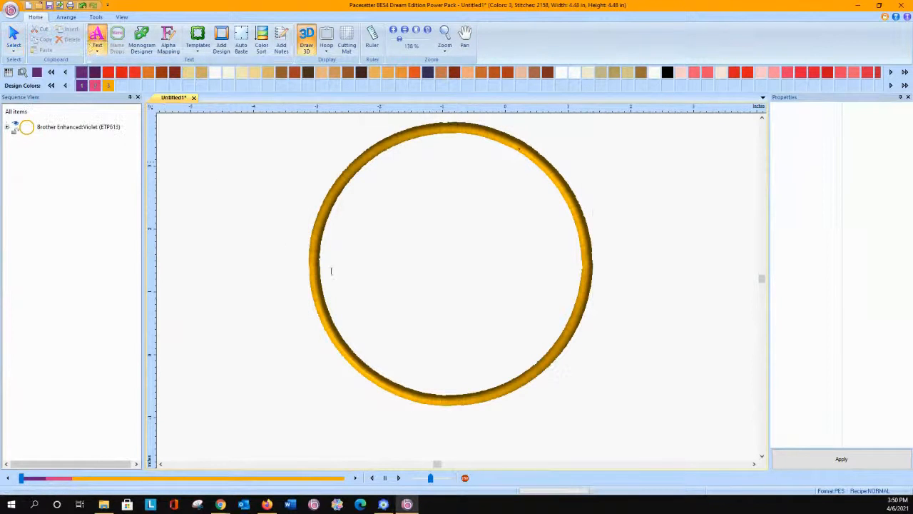
pyautogui.click(426, 266)
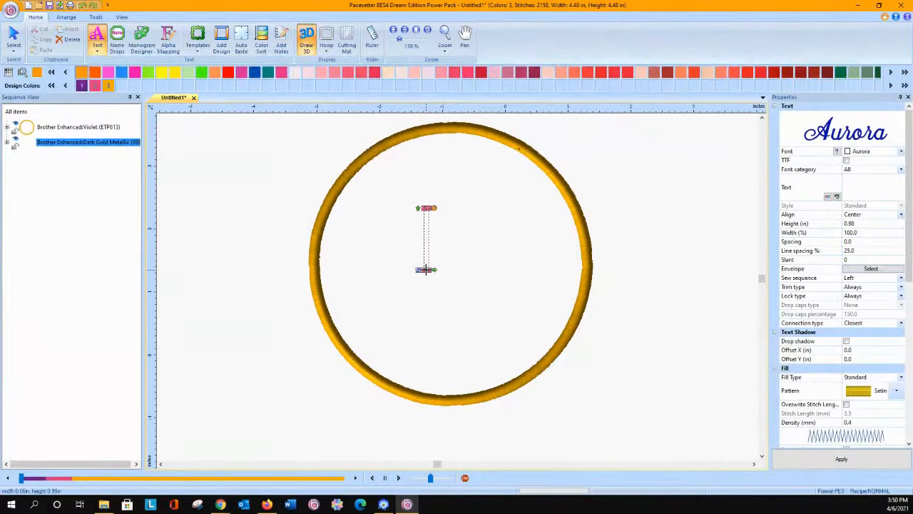
pyautogui.write('H')
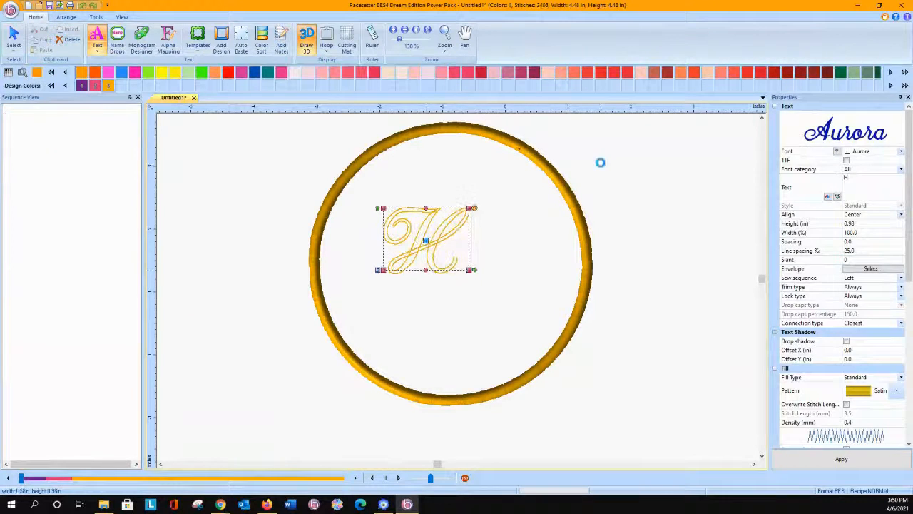
pyautogui.click(847, 161)
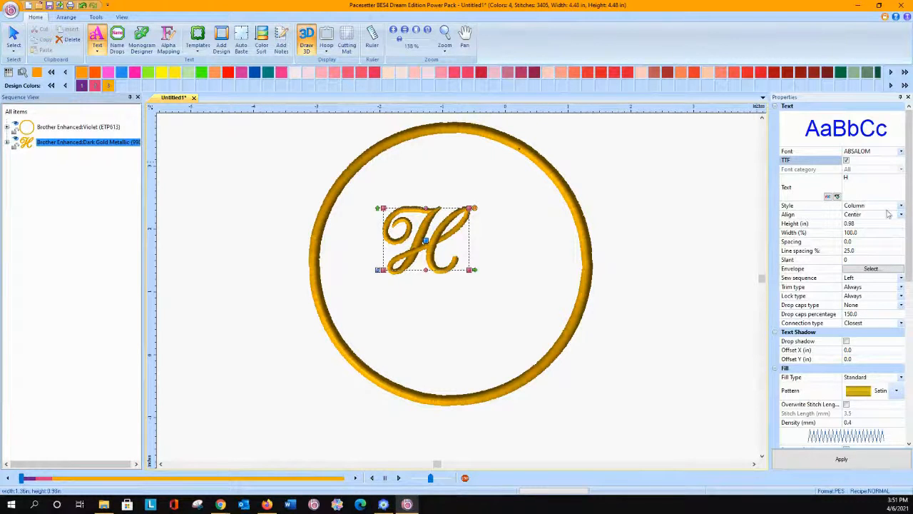
# Step: Try a Candy Round BTN font for the letter H
pyautogui.click(901, 155)
pyautogui.scroll(-5, 888, 330)
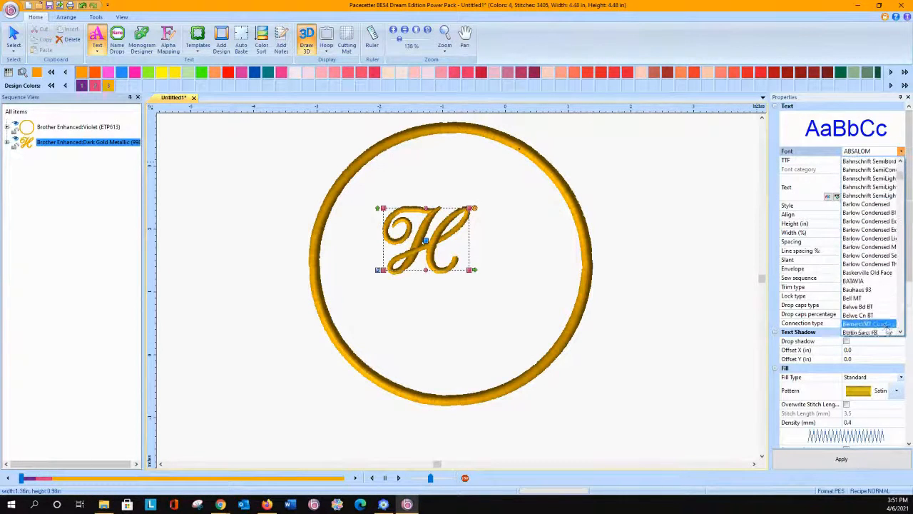
pyautogui.scroll(-4, 887, 328)
pyautogui.scroll(-3, 861, 287)
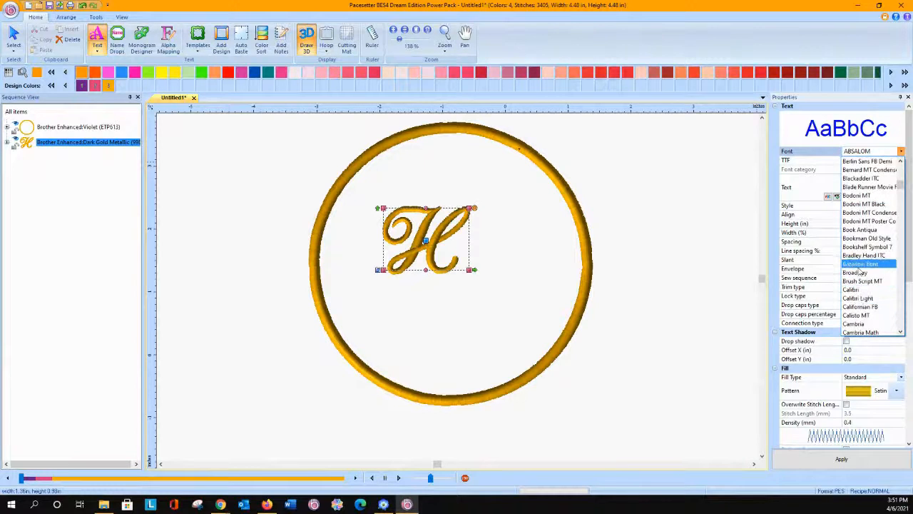
pyautogui.scroll(-3, 857, 292)
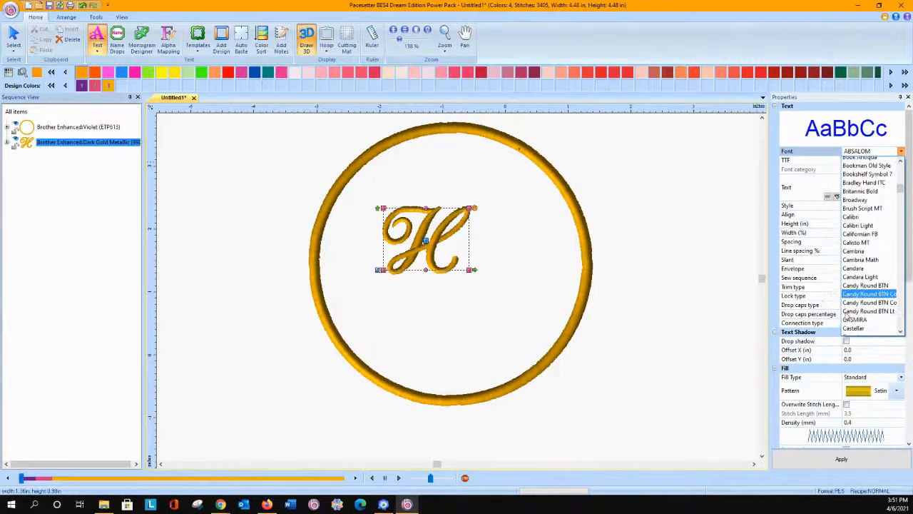
pyautogui.scroll(-2, 847, 315)
pyautogui.click(862, 241)
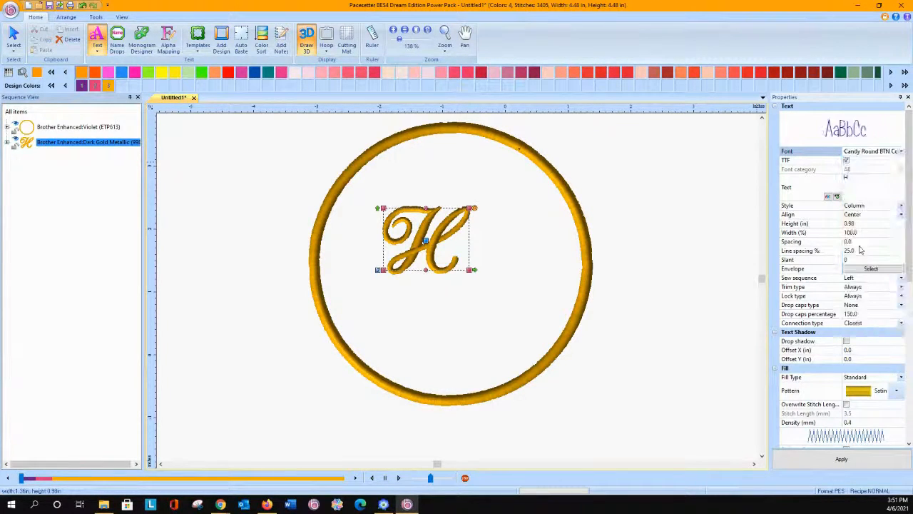
# Step: Change the letter H inside the applique circle to the Cooper Black font
pyautogui.click(900, 152)
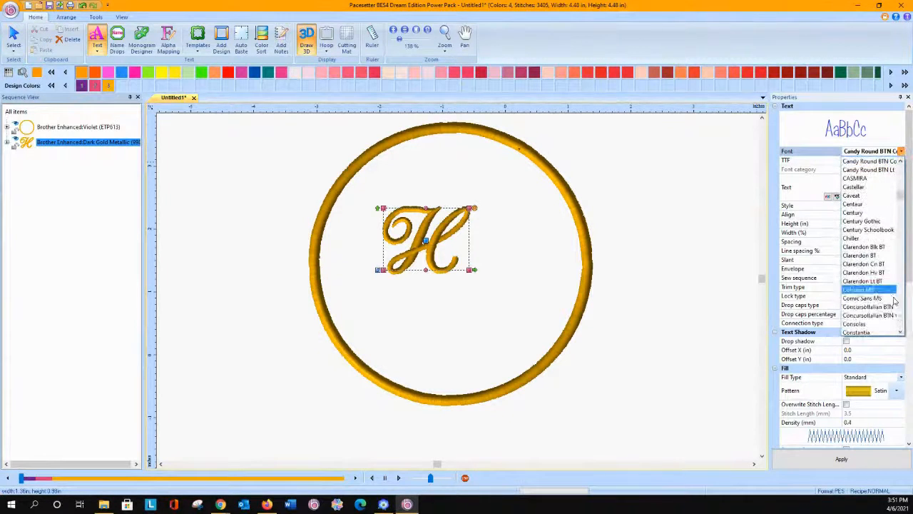
pyautogui.click(900, 334)
pyautogui.click(901, 333)
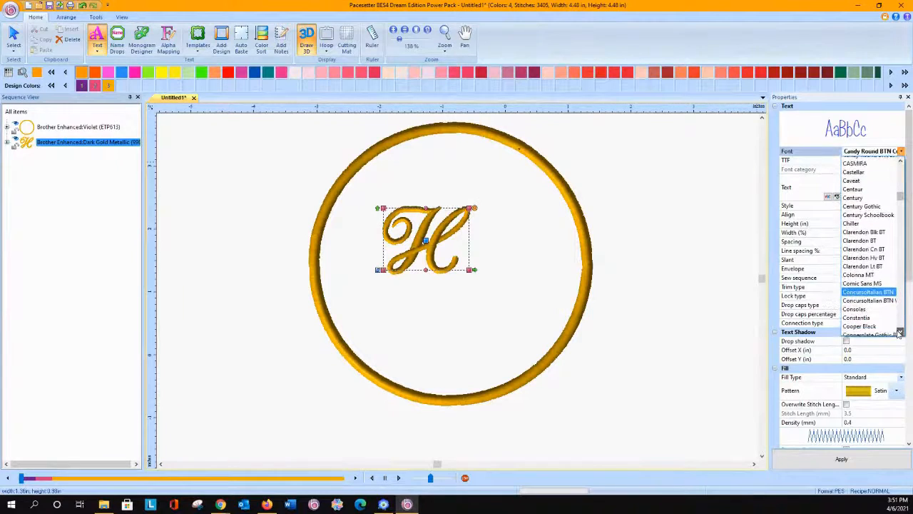
pyautogui.click(900, 333)
pyautogui.click(878, 315)
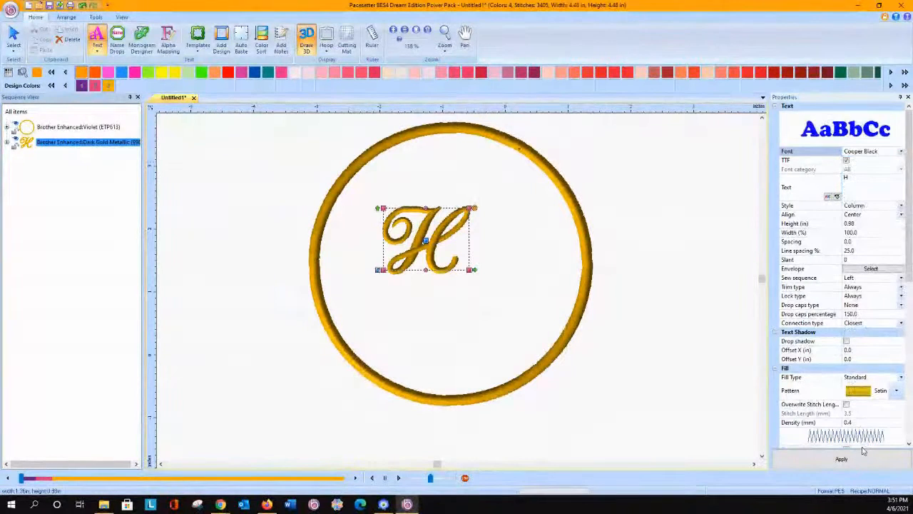
pyautogui.click(520, 279)
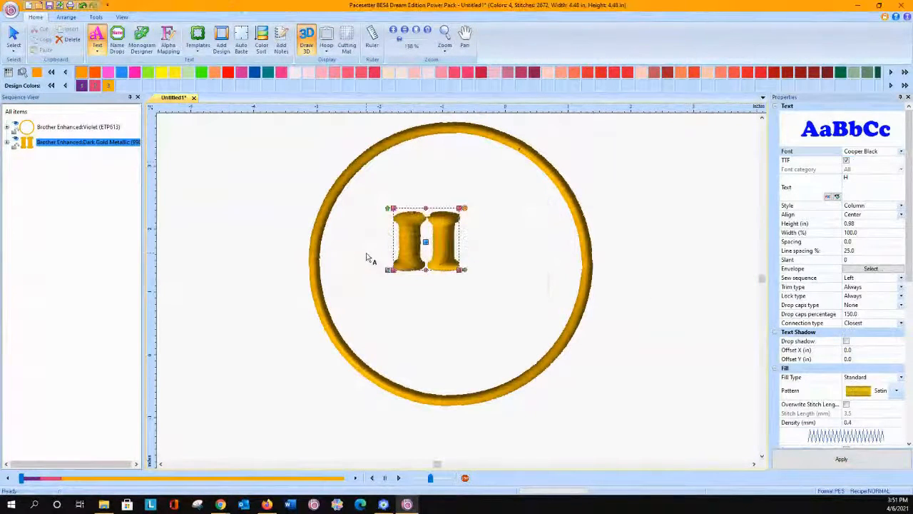
# Step: Enlarge the letter H within the circle to about 2.05 in wide and 1.83 in high
pyautogui.click(16, 36)
pyautogui.click(439, 267)
pyautogui.moveTo(461, 273); pyautogui.dragTo(525, 329)
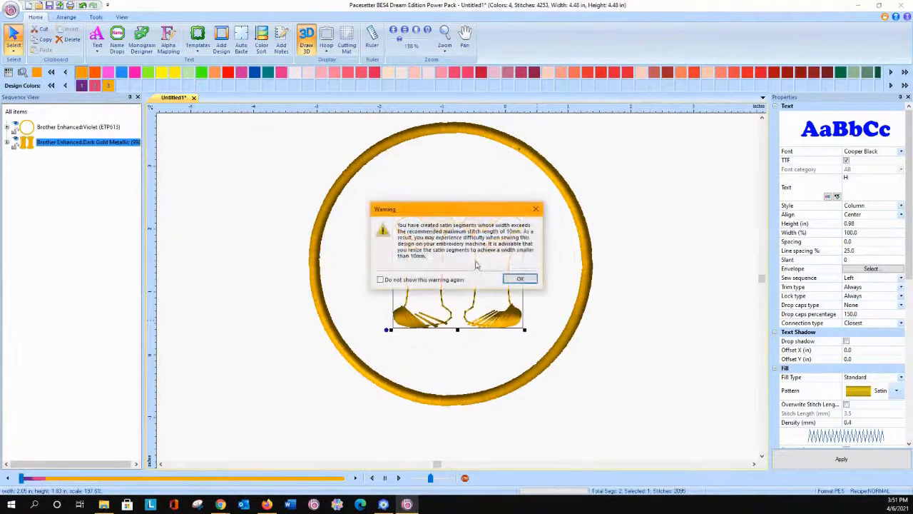
pyautogui.click(520, 278)
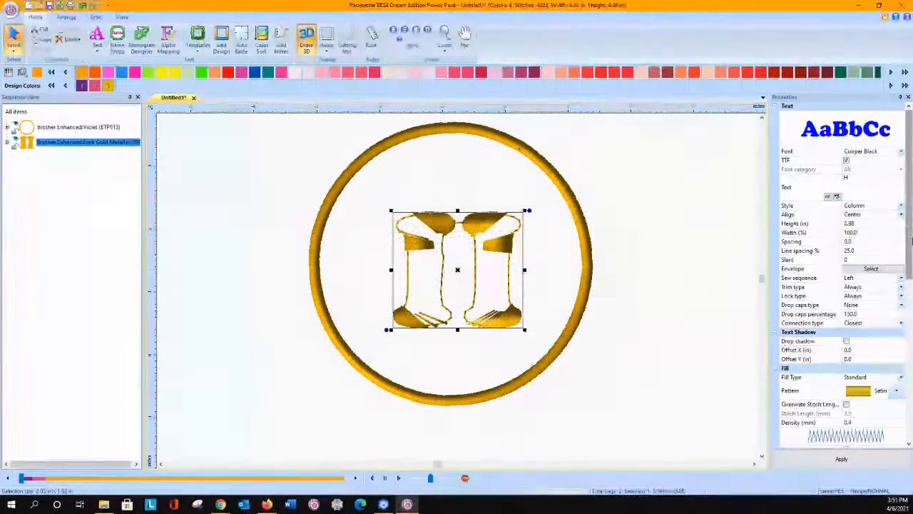
# Step: Set the fill pattern of the H to Pattern 4 and move the letter closer to the circle's center
pyautogui.click(897, 390)
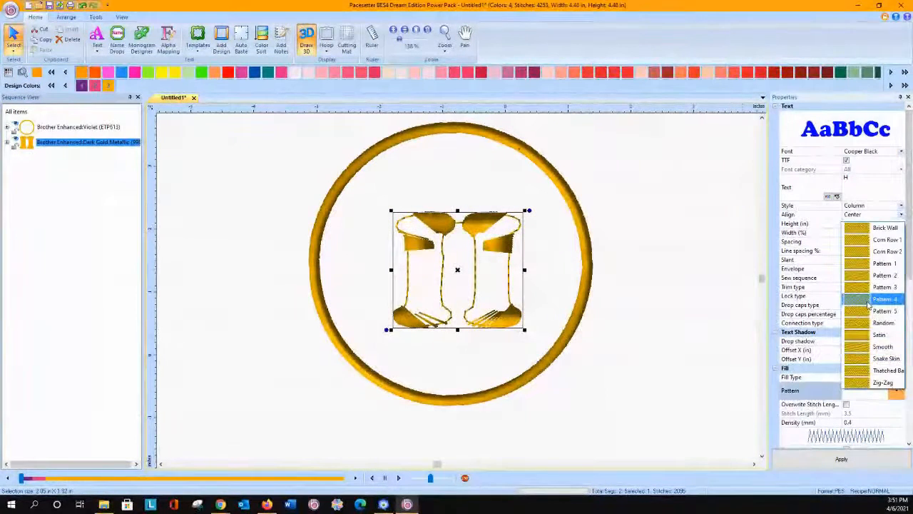
pyautogui.click(869, 303)
pyautogui.click(841, 459)
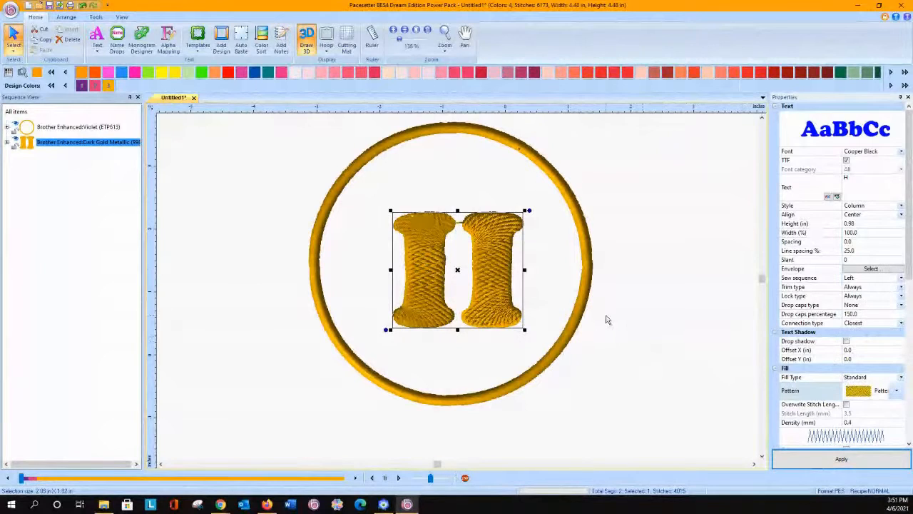
pyautogui.moveTo(493, 261); pyautogui.dragTo(486, 258)
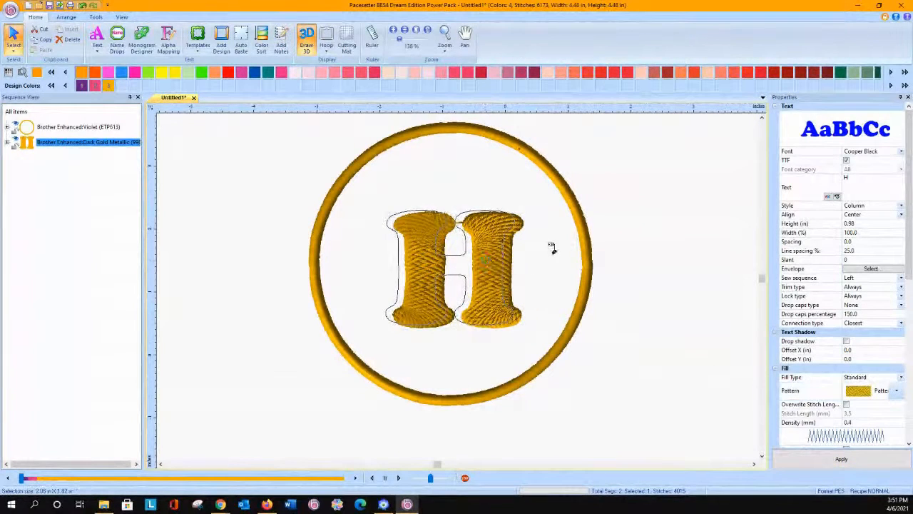
# Step: Change the H to the ELEGANCE font and enlarge it from opposite corners to about 1.94 in wide
pyautogui.click(901, 153)
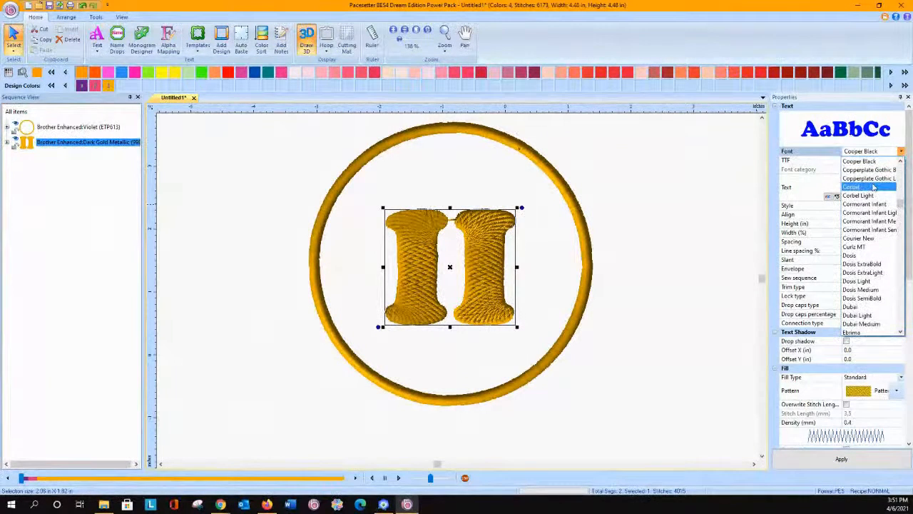
pyautogui.scroll(-2, 869, 246)
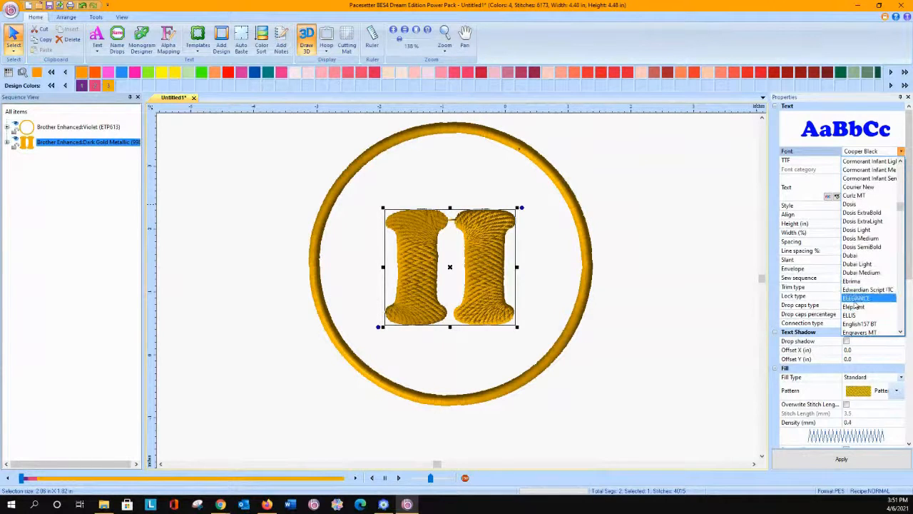
pyautogui.click(856, 298)
pyautogui.click(842, 458)
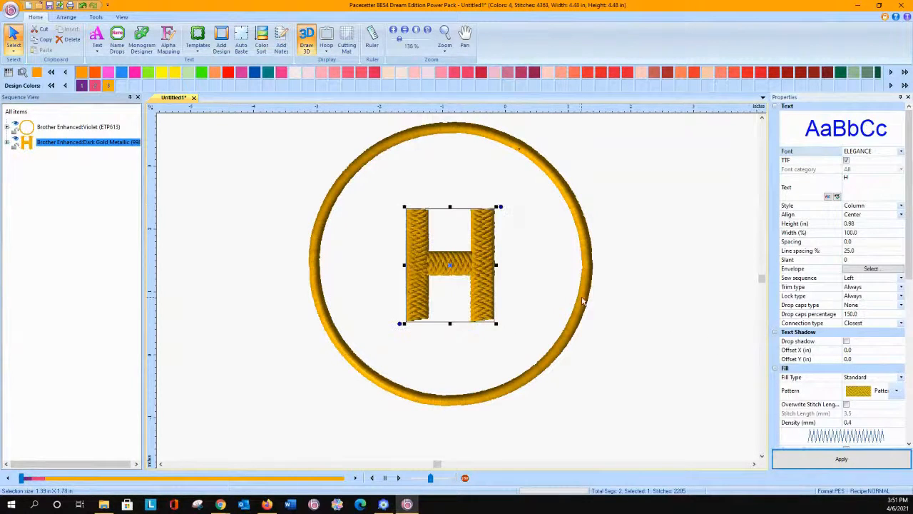
pyautogui.moveTo(496, 323); pyautogui.dragTo(518, 350)
pyautogui.moveTo(403, 205); pyautogui.dragTo(390, 189)
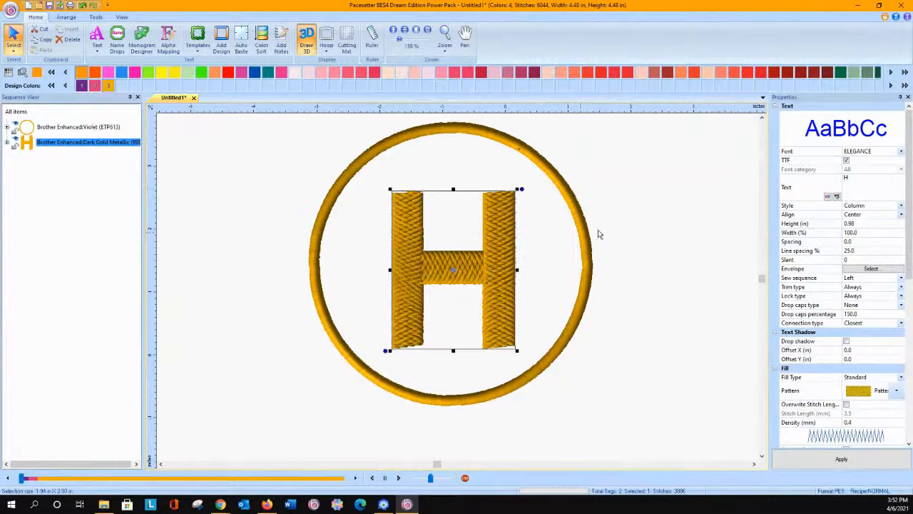
# Step: Add a Nap Control fill to the applique circle with a 0.08 in offset from stitches, and delete the original applique circle
pyautogui.click(577, 157)
pyautogui.click(481, 140)
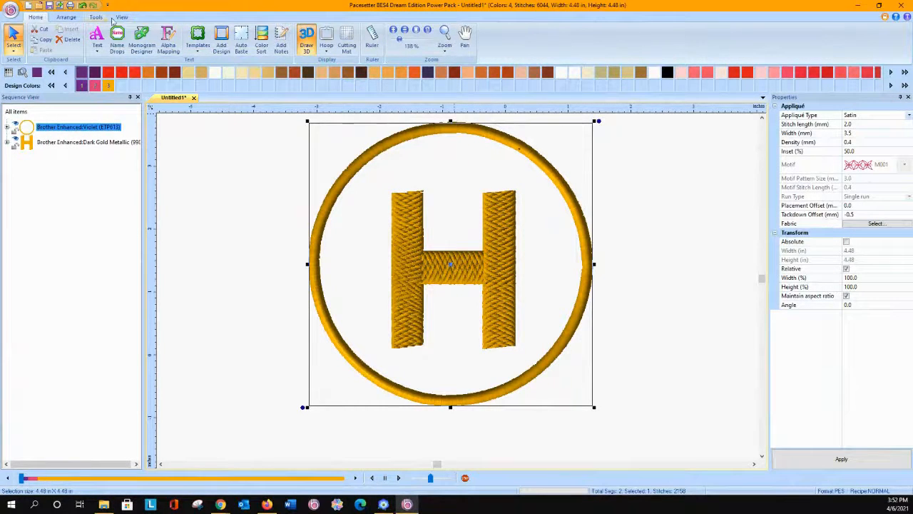
pyautogui.click(97, 17)
pyautogui.click(530, 39)
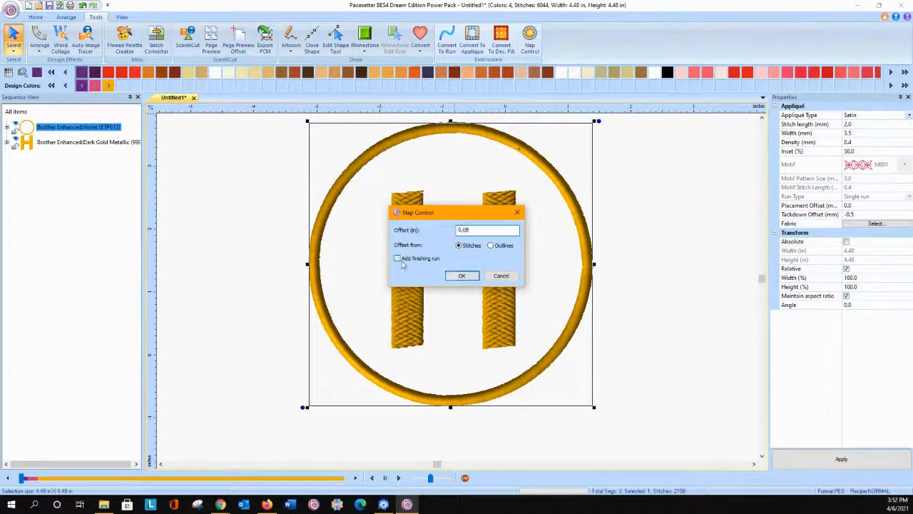
pyautogui.click(462, 275)
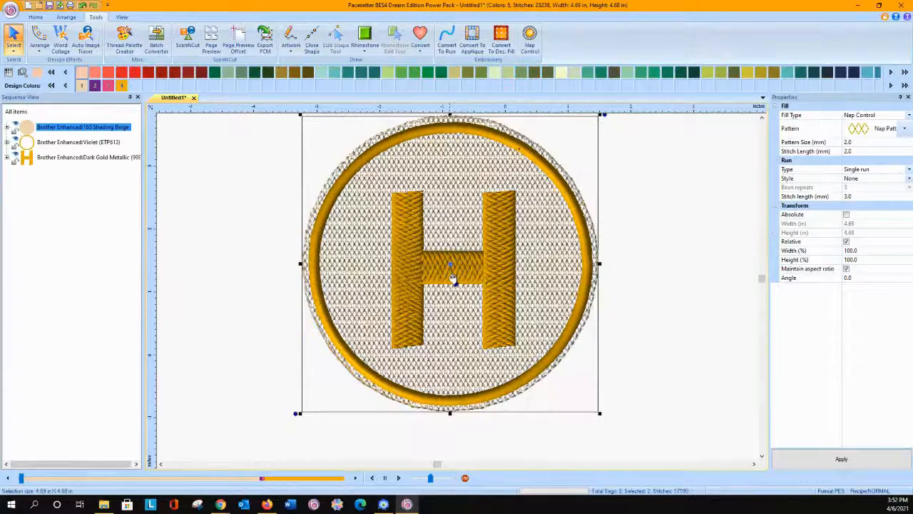
pyautogui.click(246, 156)
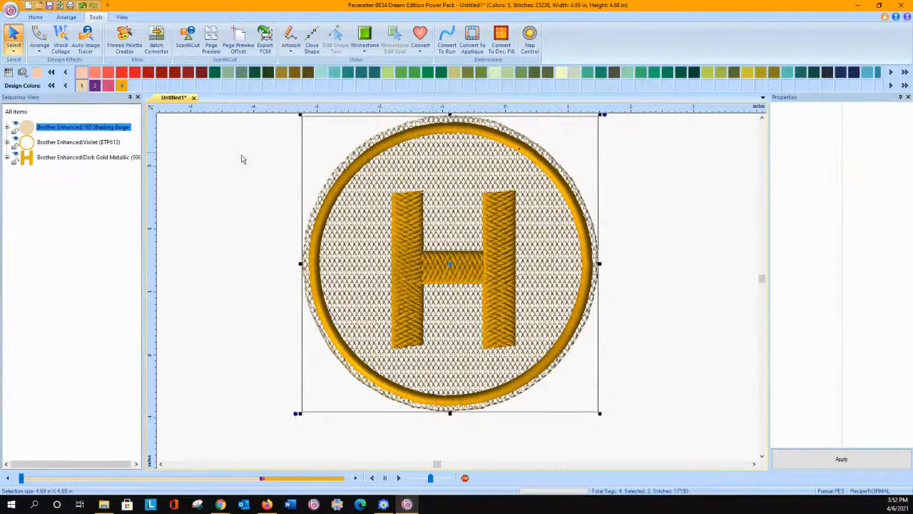
pyautogui.click(62, 145)
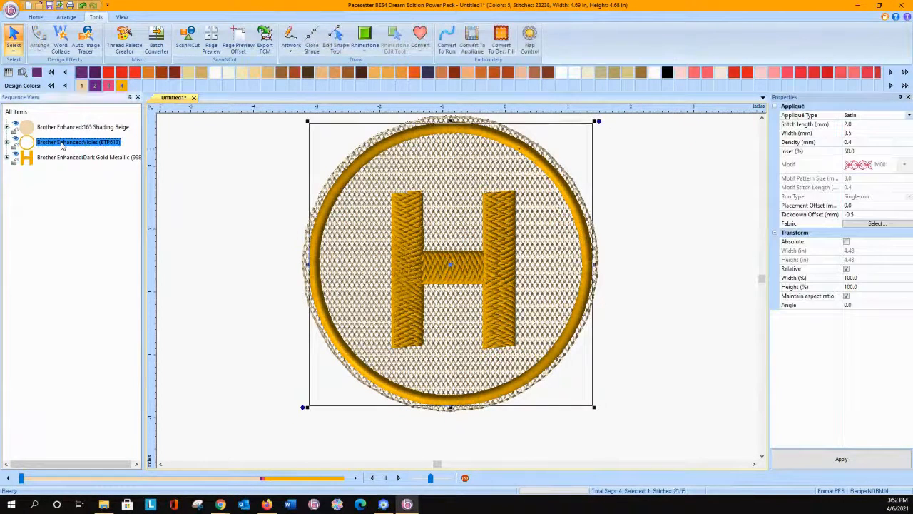
pyautogui.press('Delete')
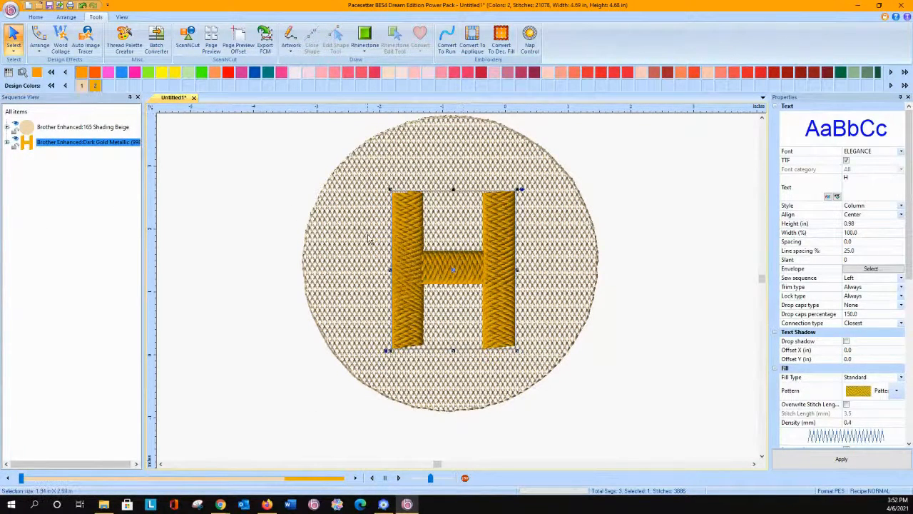
pyautogui.moveTo(304, 173); pyautogui.dragTo(613, 409)
pyautogui.click(325, 224)
pyautogui.hotkey('ctrl', 'a')
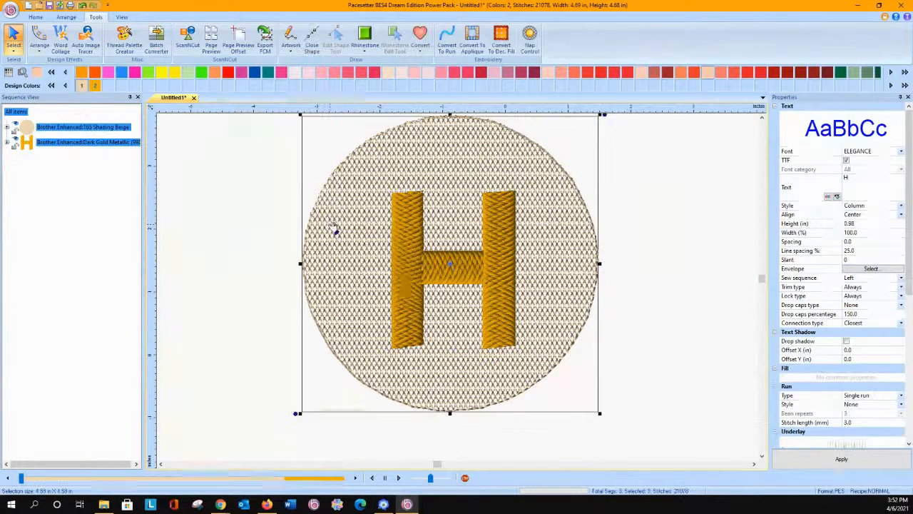
pyautogui.rightClick(331, 227)
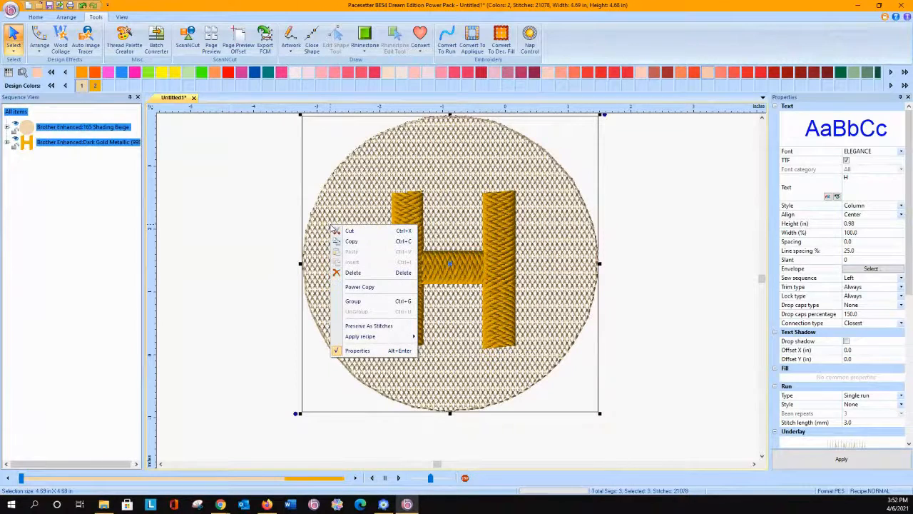
pyautogui.click(239, 209)
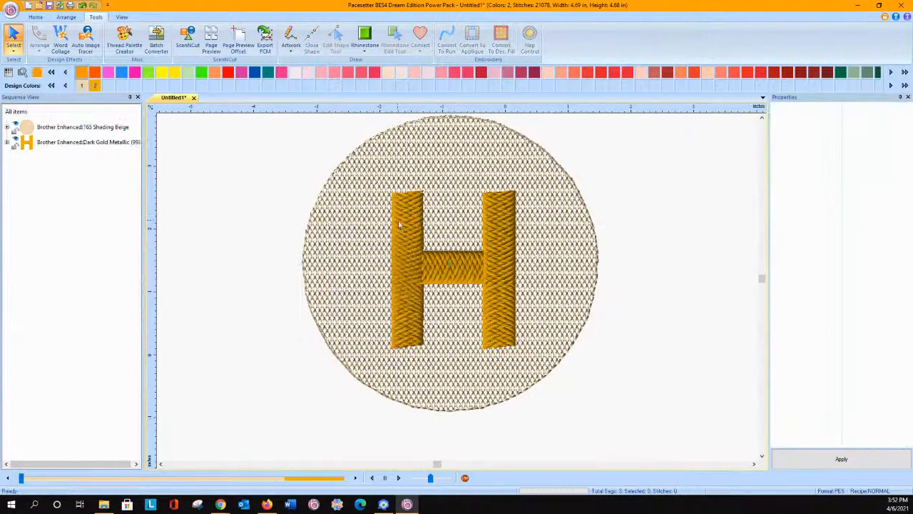
# Step: Remove the nap fill stitches overlapped by the H, allowing an overlap distance of 0.0 mm
pyautogui.click(404, 228)
pyautogui.rightClick(404, 228)
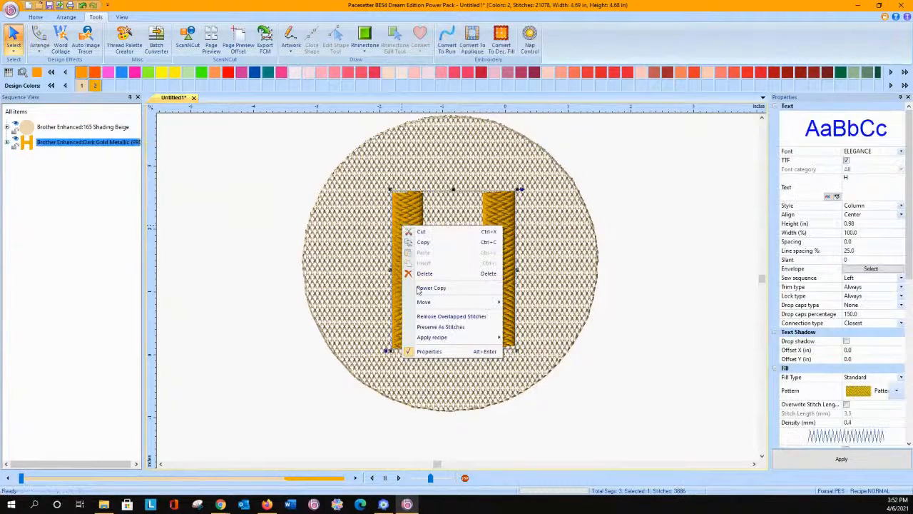
pyautogui.click(424, 316)
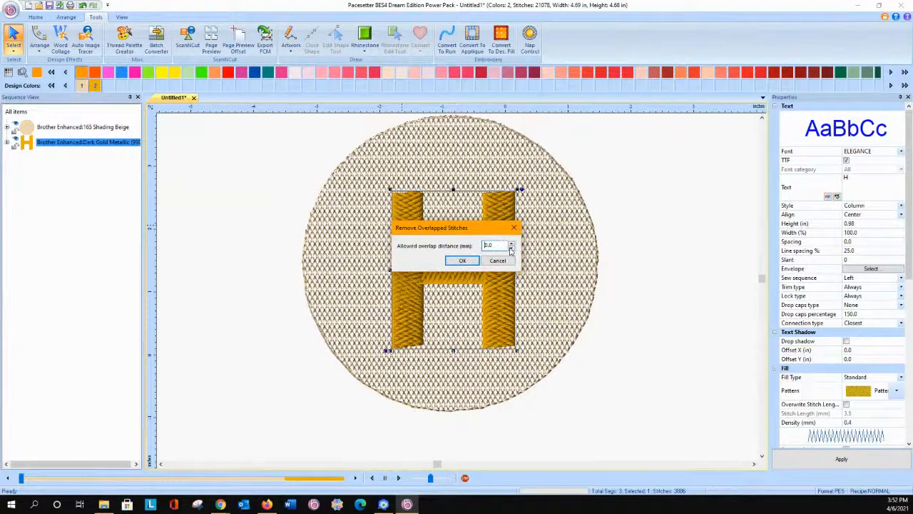
pyautogui.click(462, 261)
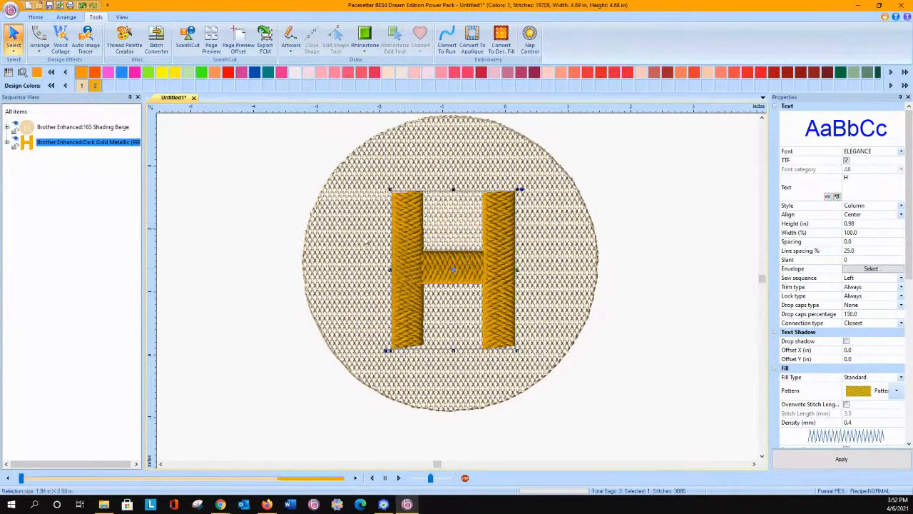
pyautogui.click(263, 198)
# Step: Delete the gold letter H from on top of the nap fill and discard the stray empty text object
pyautogui.click(421, 259)
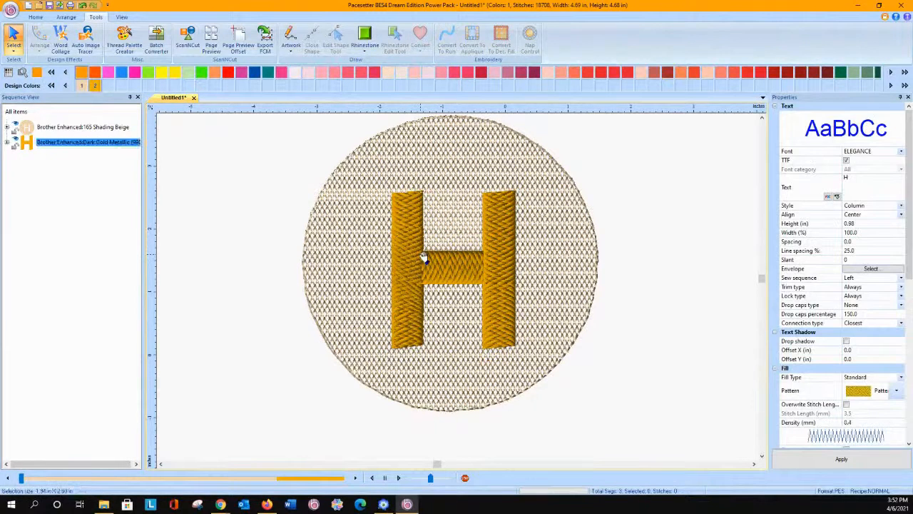
pyautogui.press('Delete')
pyautogui.click(637, 269)
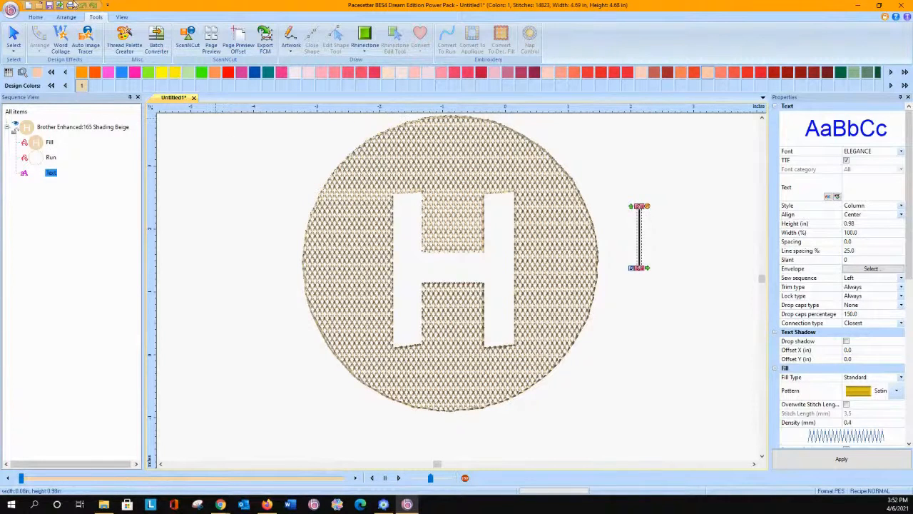
pyautogui.click(203, 170)
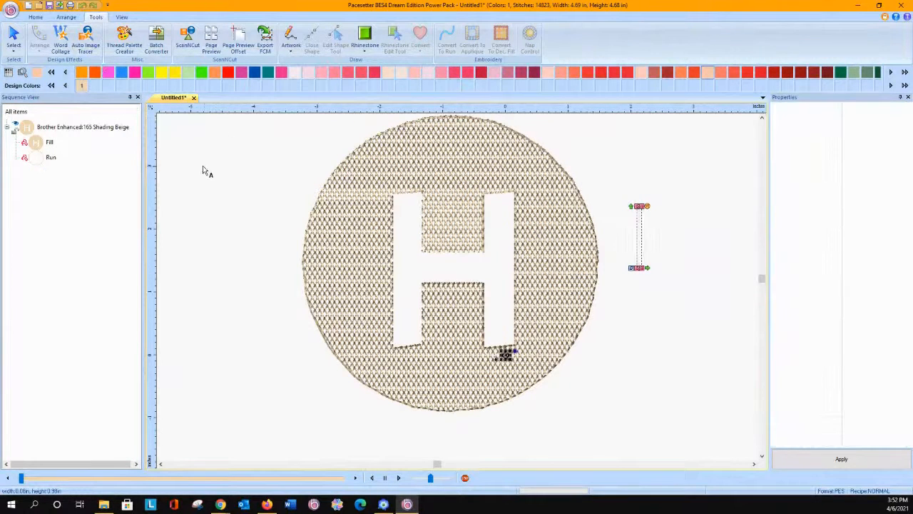
# Step: Undo the deletion of the H and the removal of the overlapped stitches
pyautogui.click(83, 6)
pyautogui.click(83, 6)
pyautogui.click(84, 6)
pyautogui.click(83, 6)
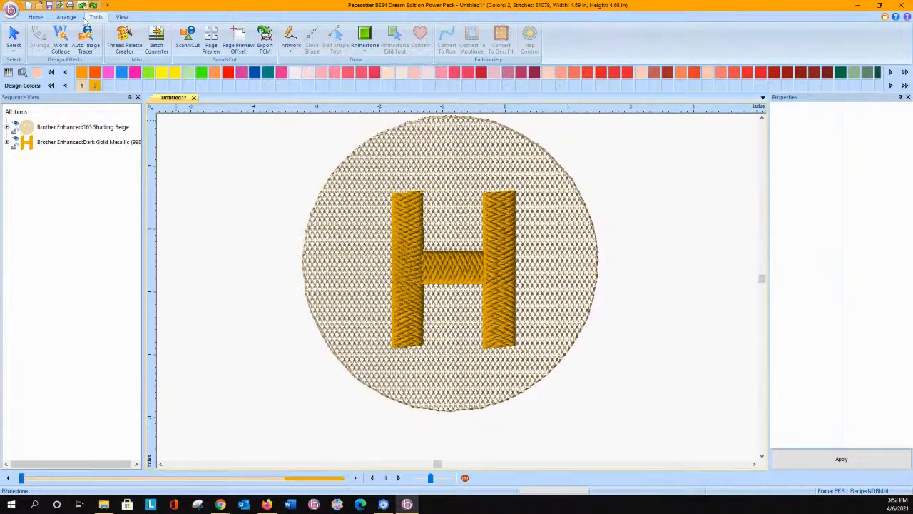
# Step: Turn off TTF fonts for the letter H and change it to the Baby Point font
pyautogui.click(402, 242)
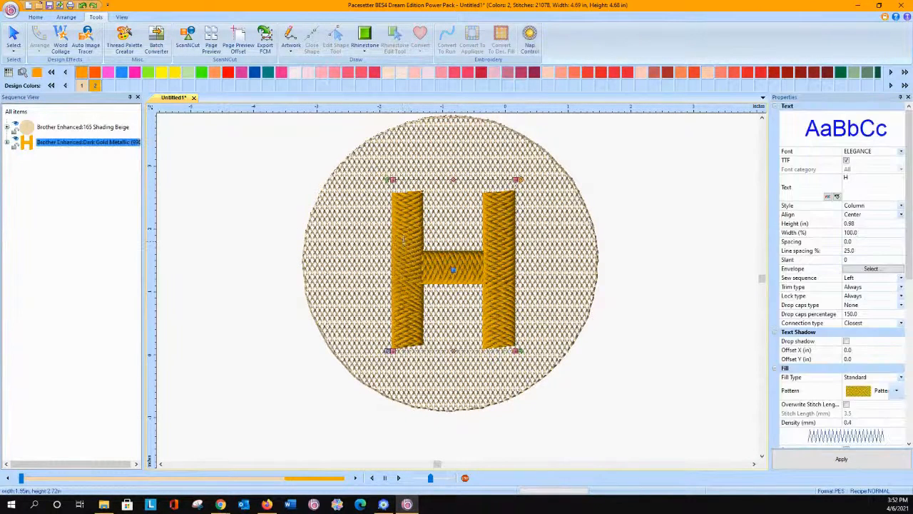
pyautogui.click(843, 161)
pyautogui.click(848, 161)
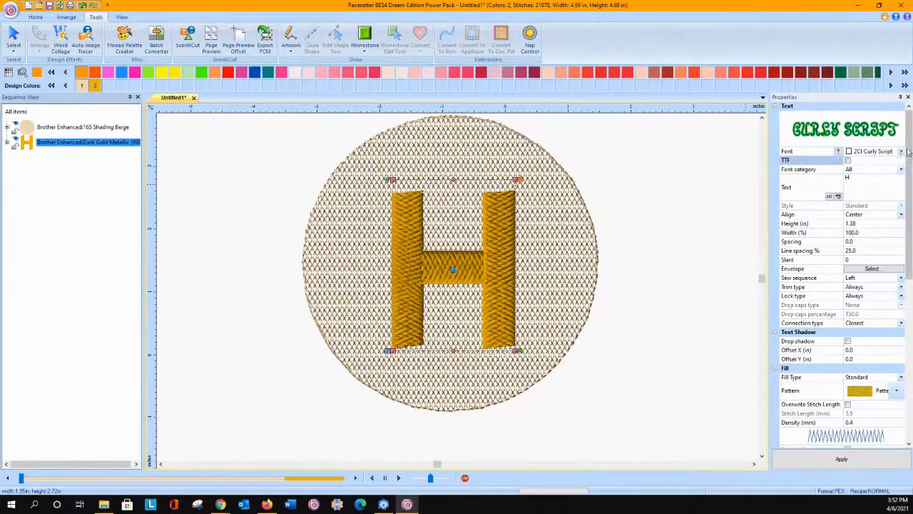
pyautogui.click(901, 152)
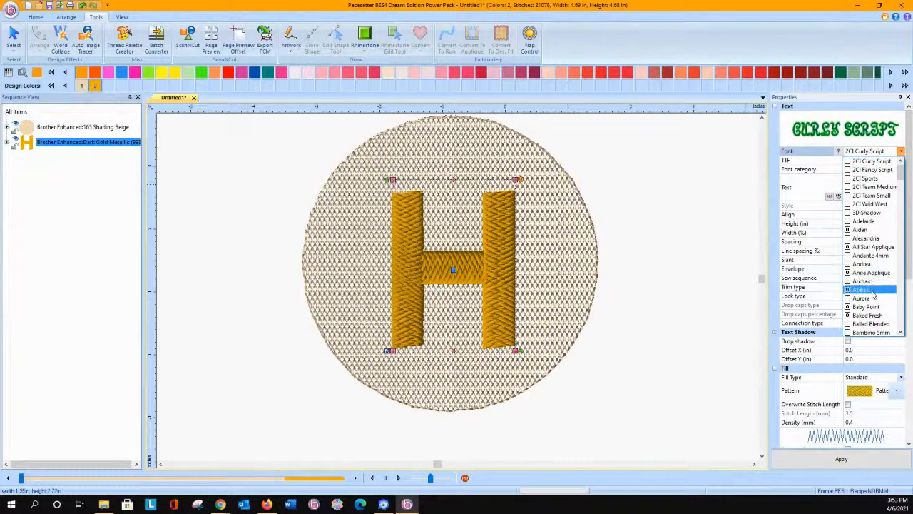
pyautogui.click(867, 306)
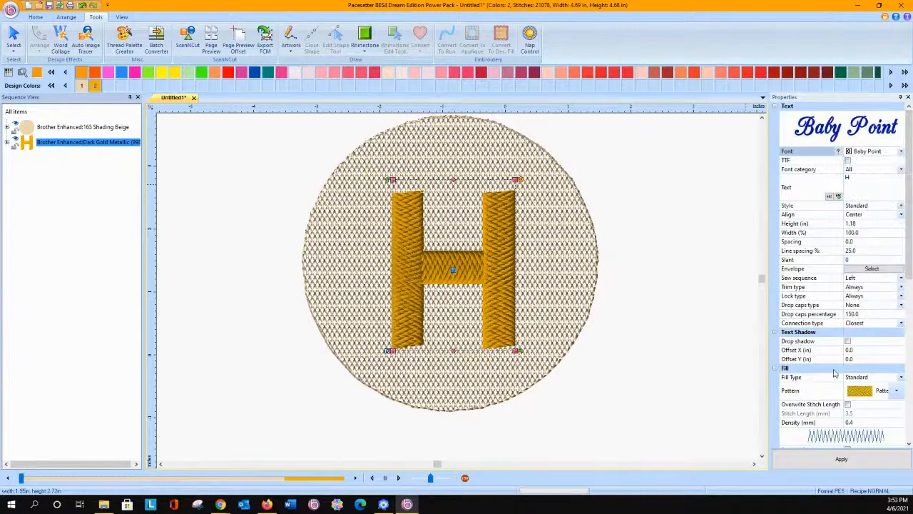
pyautogui.click(841, 459)
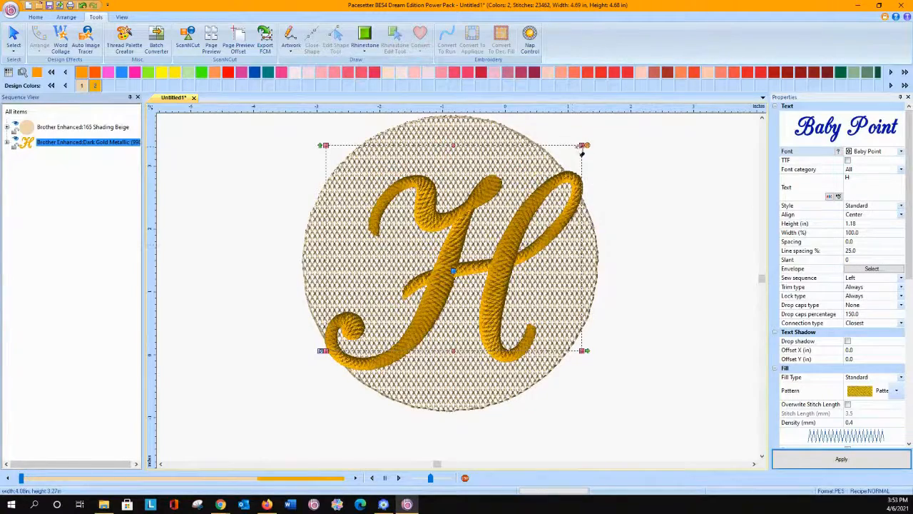
# Step: Shrink the gold letter H to a height of 0.84 in and move it to the middle of the circle
pyautogui.moveTo(326, 146); pyautogui.dragTo(355, 187)
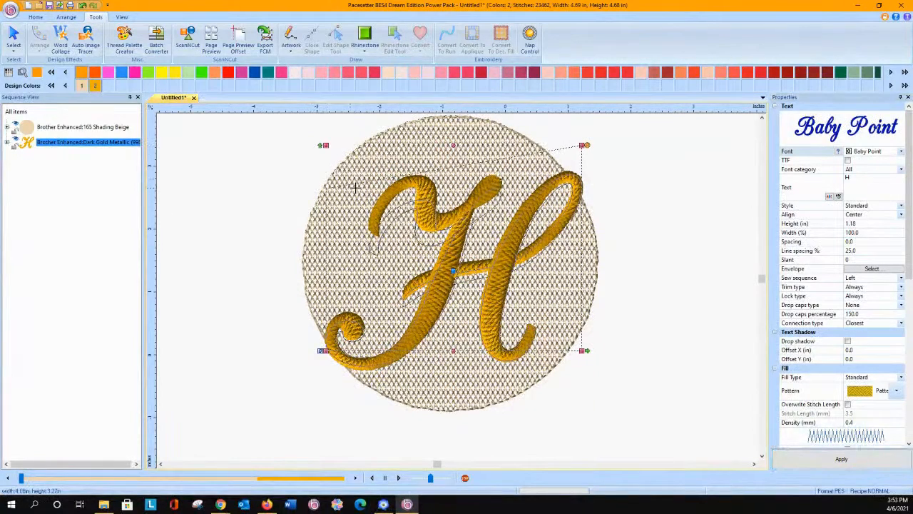
pyautogui.click(82, 5)
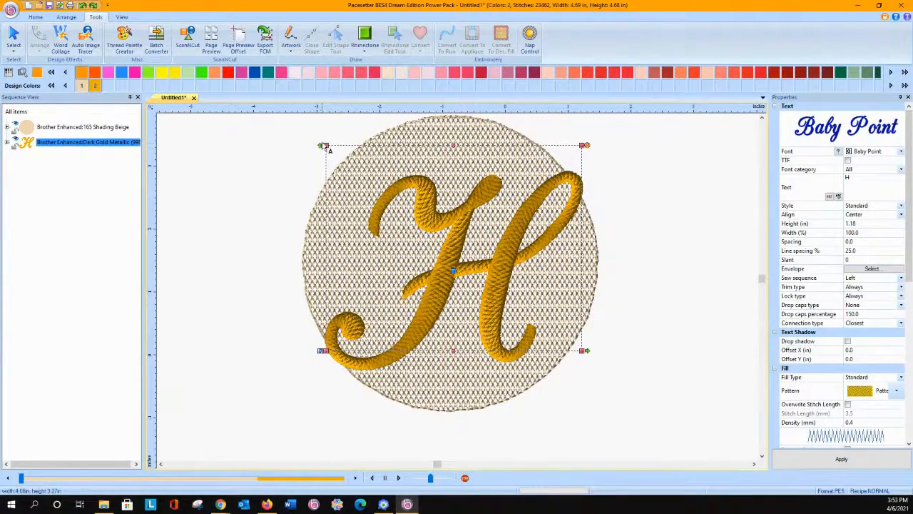
pyautogui.moveTo(320, 144); pyautogui.dragTo(380, 205)
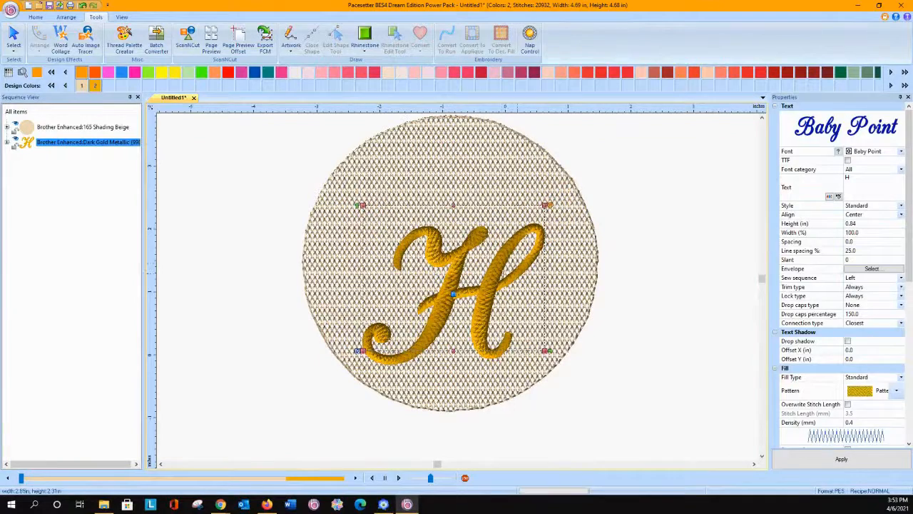
pyautogui.click(16, 39)
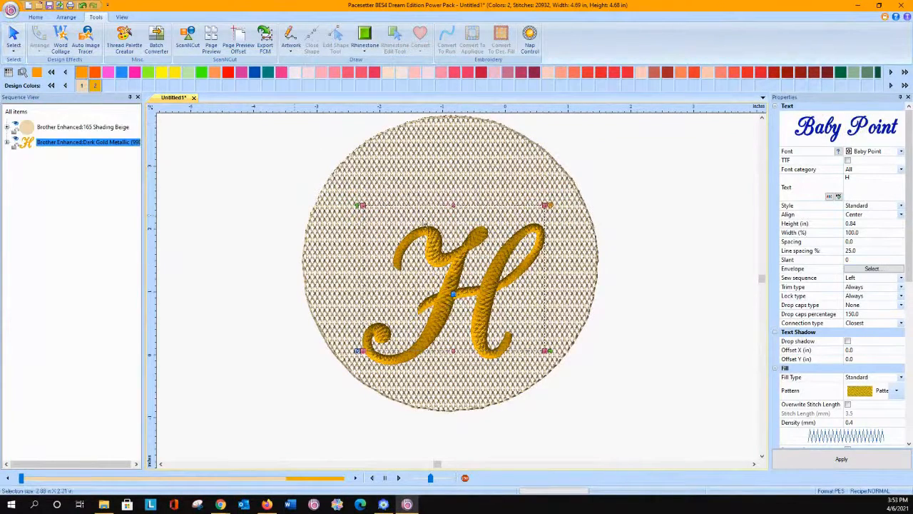
pyautogui.moveTo(450, 263); pyautogui.dragTo(444, 227)
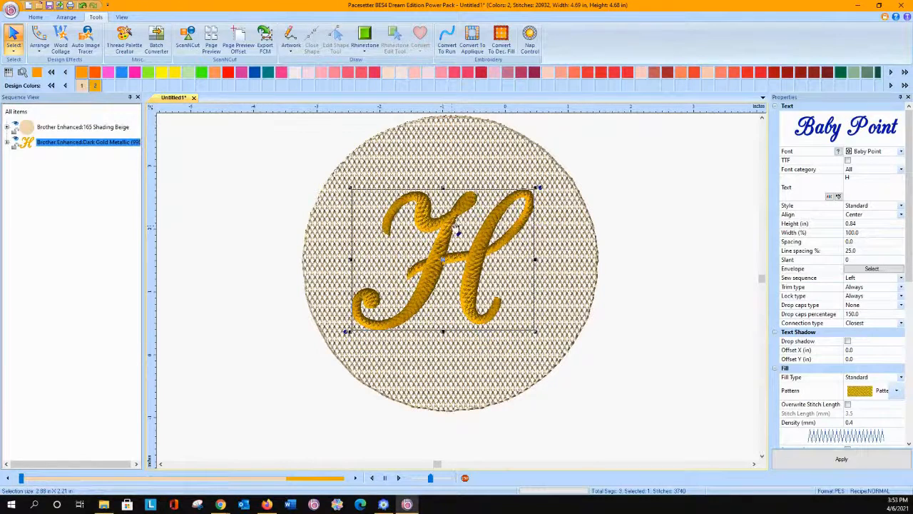
# Step: Remove the nap fill stitches overlapped by the resized H, and delete the gold letter
pyautogui.rightClick(452, 231)
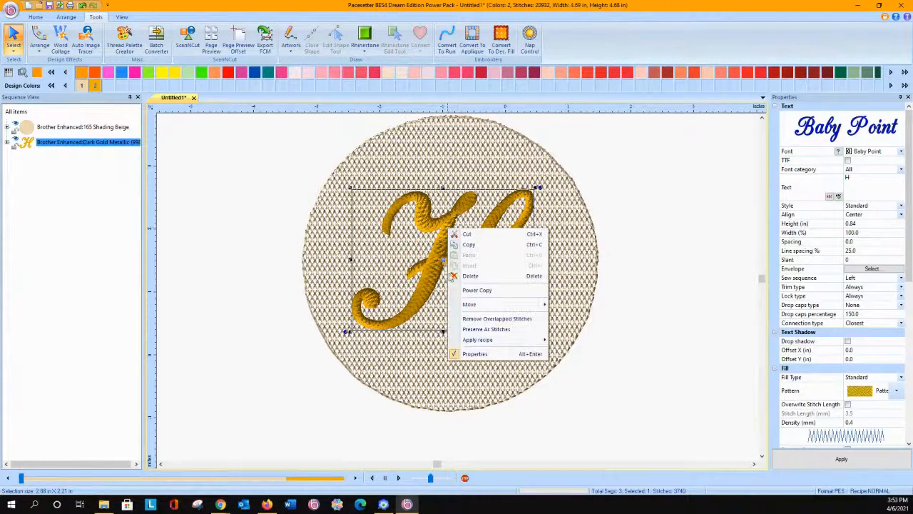
pyautogui.click(471, 318)
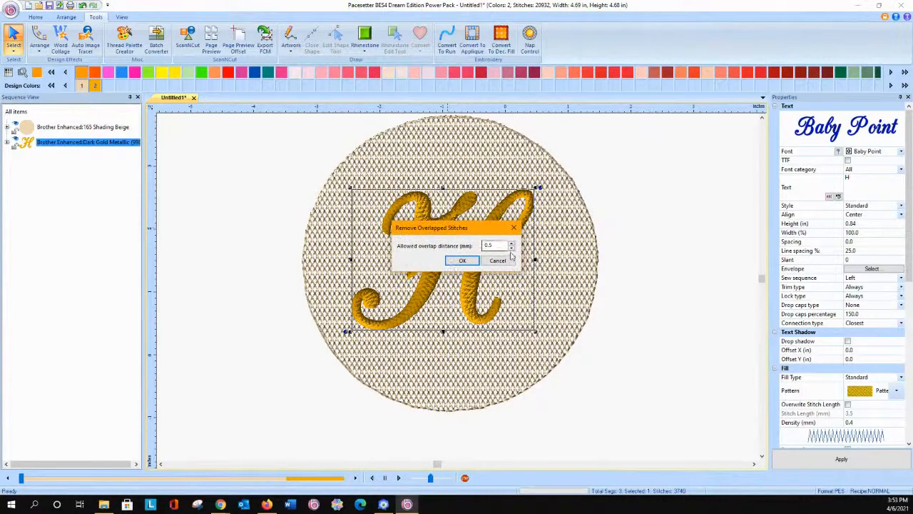
pyautogui.click(461, 261)
pyautogui.moveTo(439, 253); pyautogui.dragTo(681, 282)
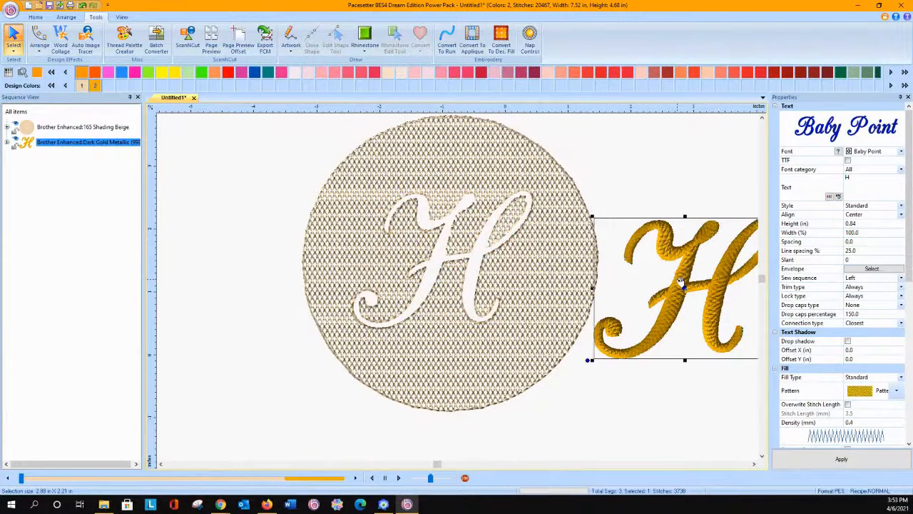
pyautogui.press('Delete')
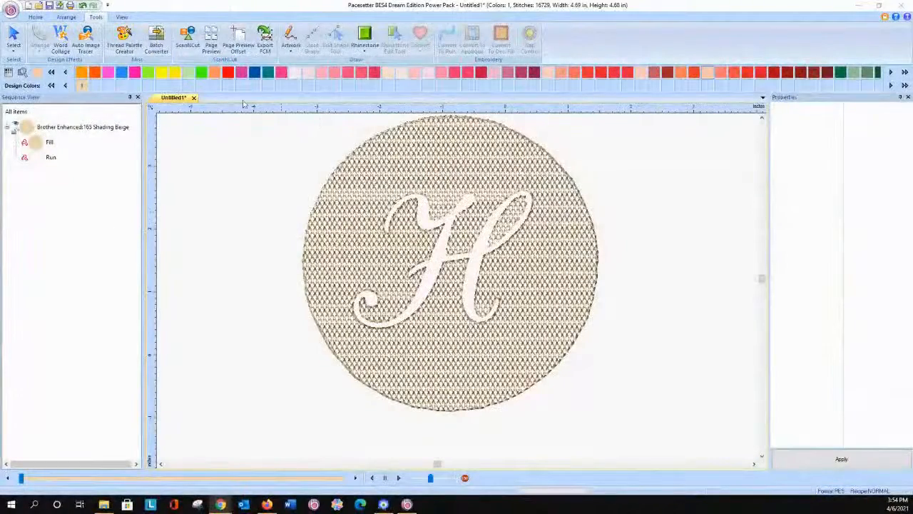
# Step: Delete the circle's nap fill and its run outline to clear the workspace
pyautogui.click(14, 26)
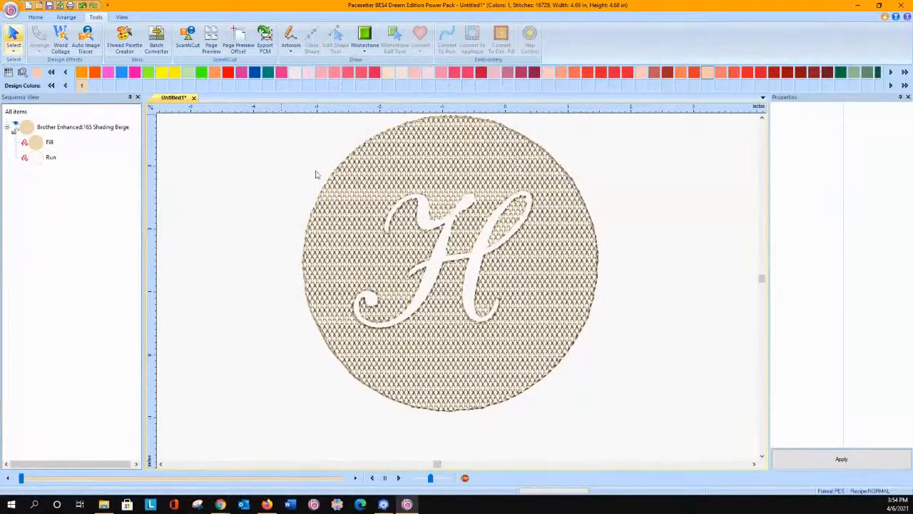
pyautogui.click(364, 194)
pyautogui.press('Delete')
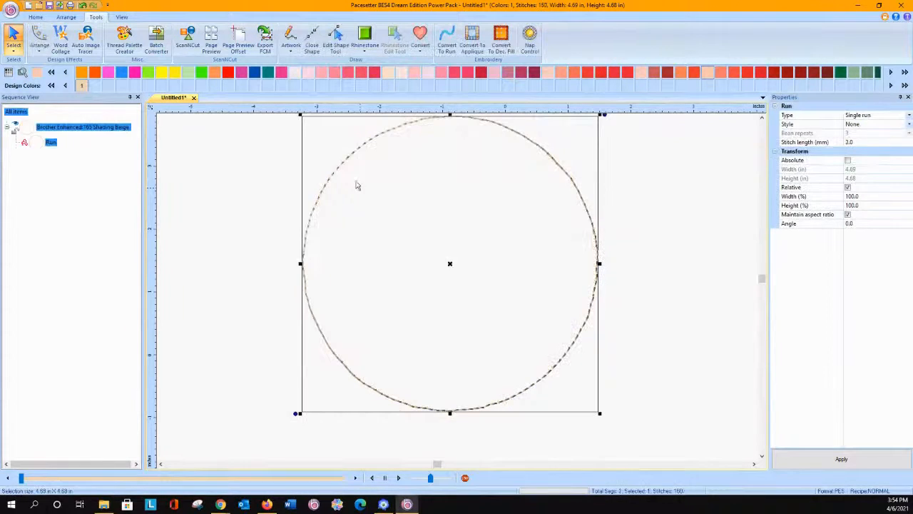
pyautogui.press('Delete')
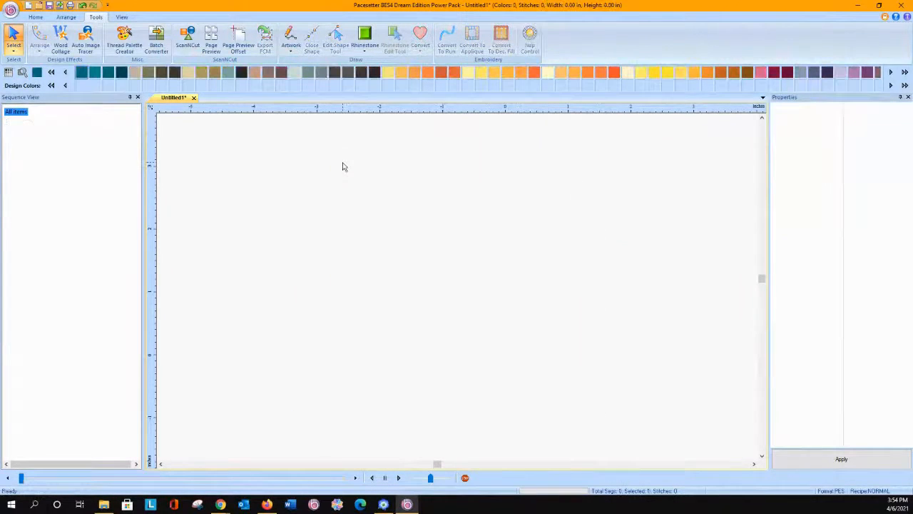
# Step: Add a normal text object containing a first name in the Baby Point font
pyautogui.click(35, 17)
pyautogui.click(97, 45)
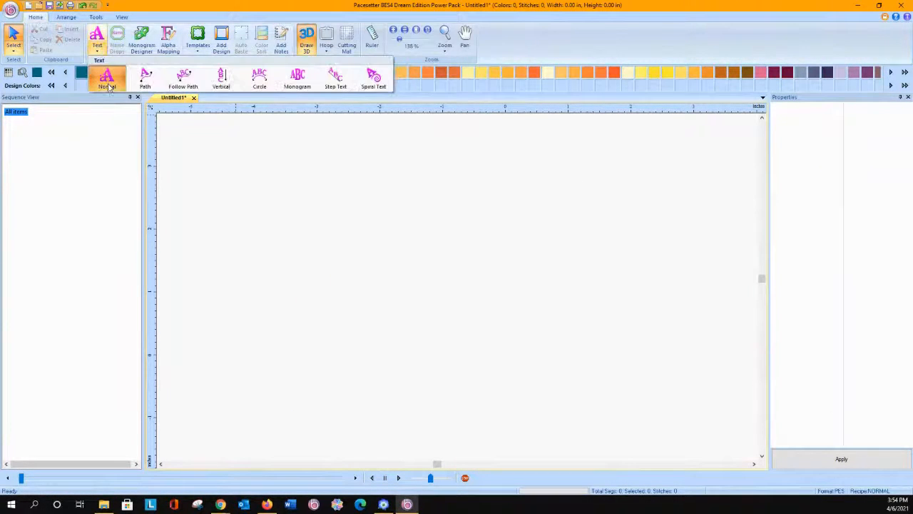
pyautogui.click(107, 84)
pyautogui.click(326, 331)
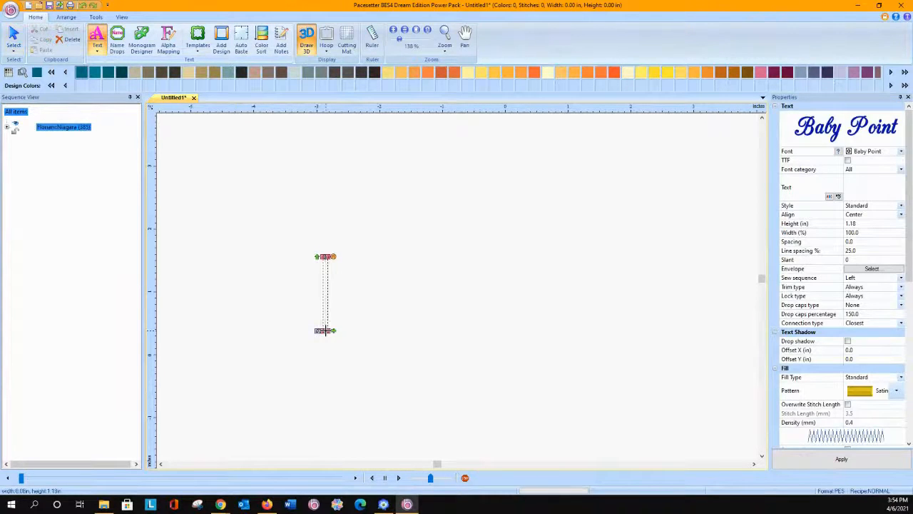
pyautogui.write('Cidy')
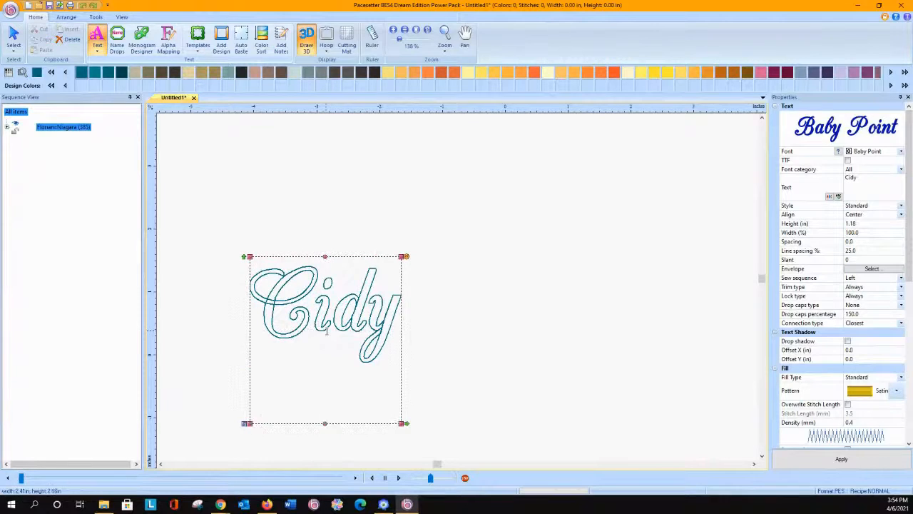
pyautogui.press('BackSpace')
pyautogui.press('BackSpace')
pyautogui.press('BackSpace')
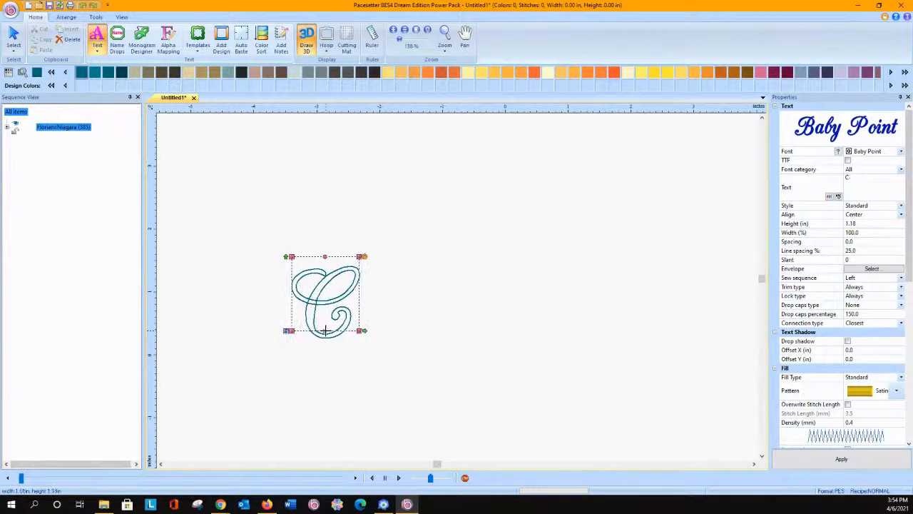
pyautogui.write('indy')
pyautogui.press('Return')
pyautogui.click(13, 34)
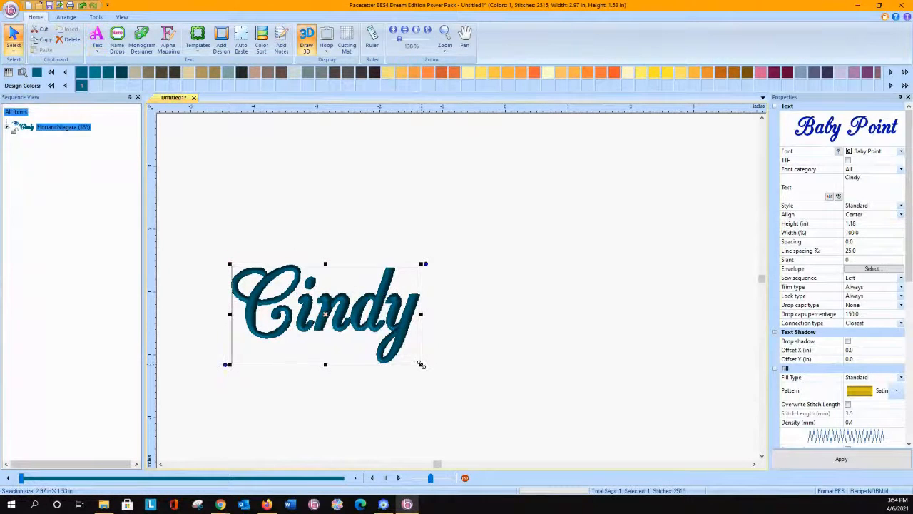
# Step: Check the Baby Point font's recommended heights and set the lettering's height to 3.00 in
pyautogui.click(839, 151)
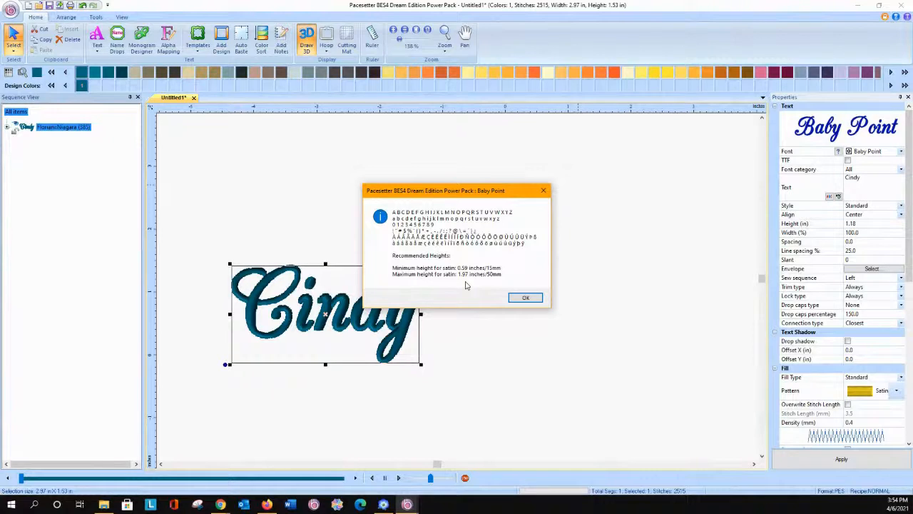
pyautogui.click(526, 297)
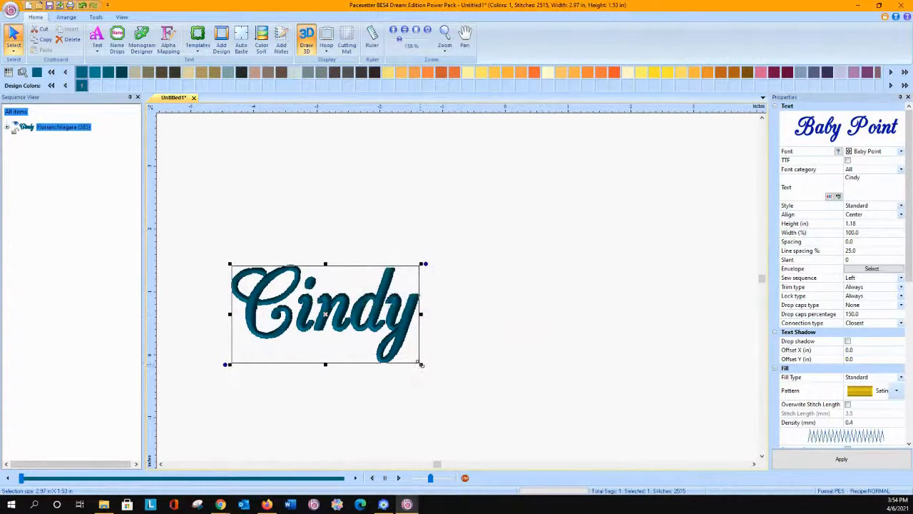
pyautogui.click(814, 227)
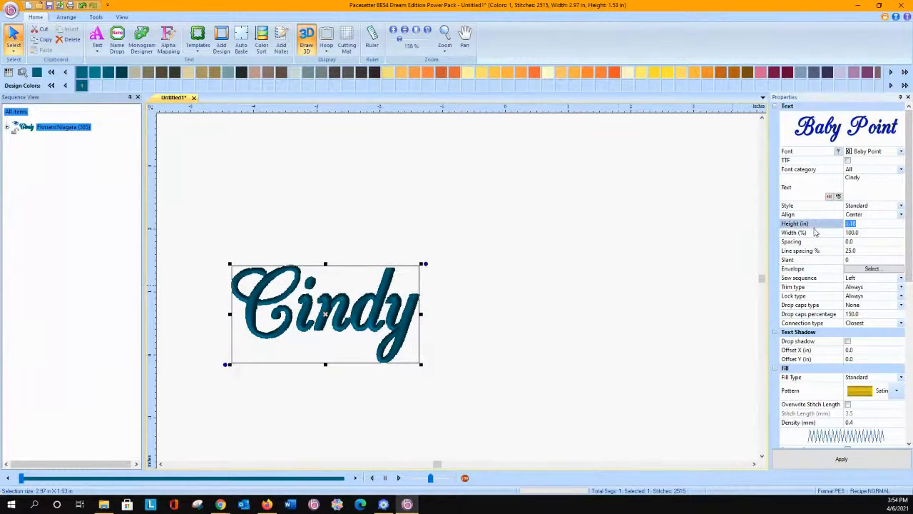
pyautogui.write('3')
pyautogui.click(842, 457)
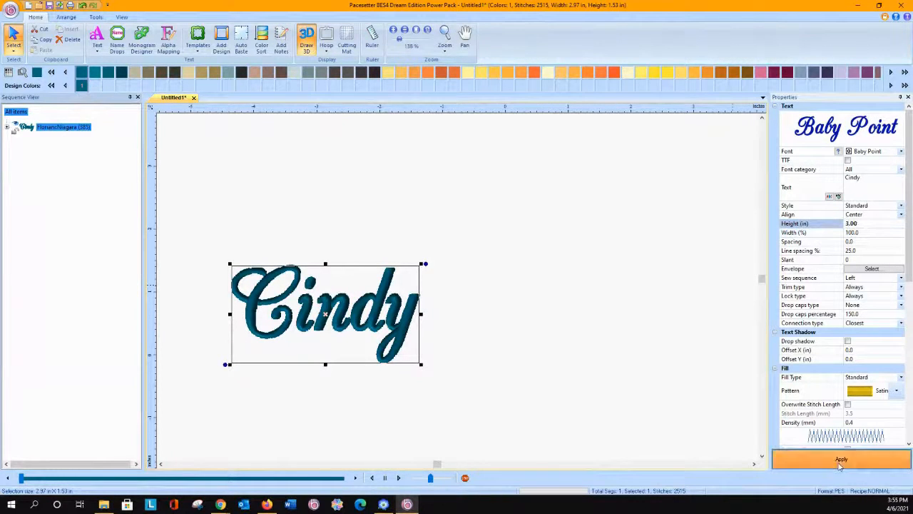
pyautogui.click(520, 278)
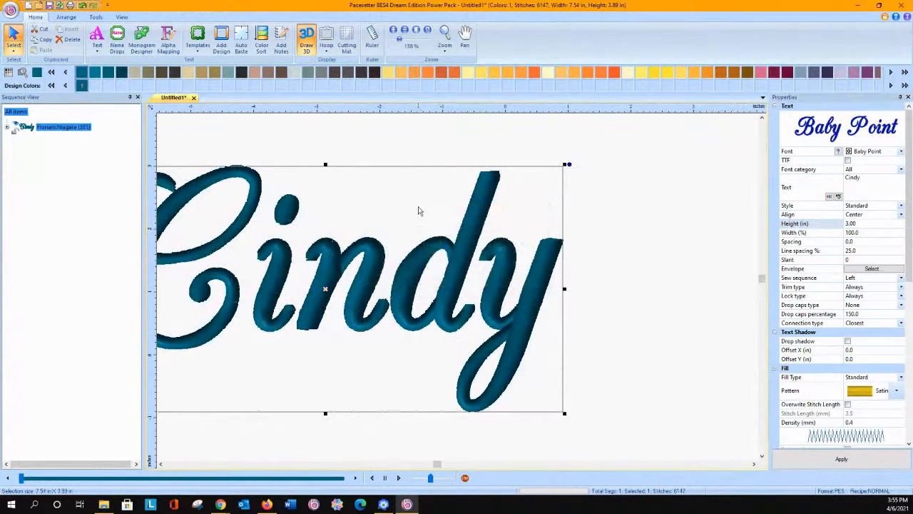
# Step: Reposition the lettering inside the workspace and set its height to 4.00 in
pyautogui.moveTo(383, 262); pyautogui.dragTo(560, 268)
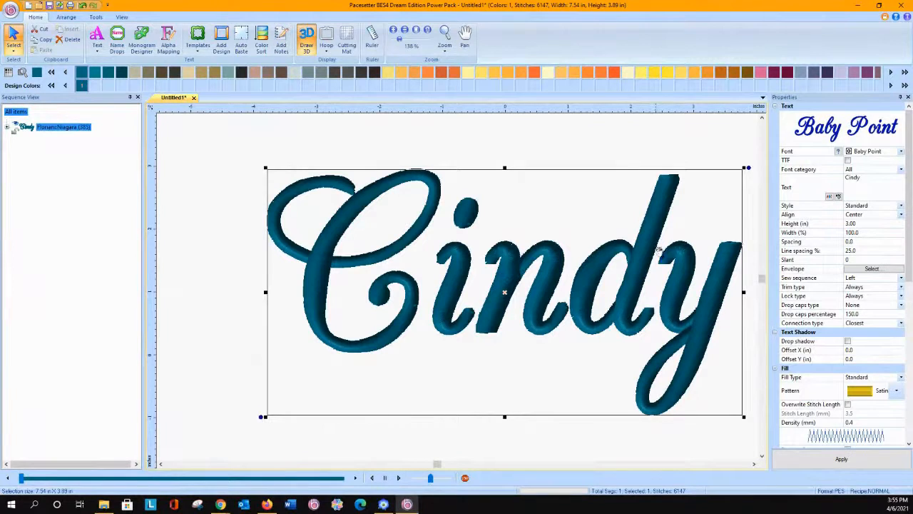
pyautogui.click(873, 224)
pyautogui.write('4')
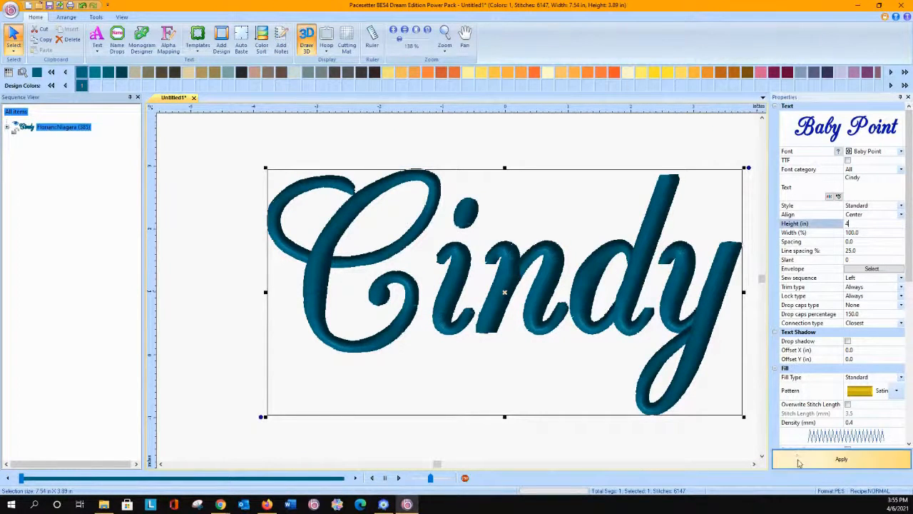
pyautogui.click(801, 460)
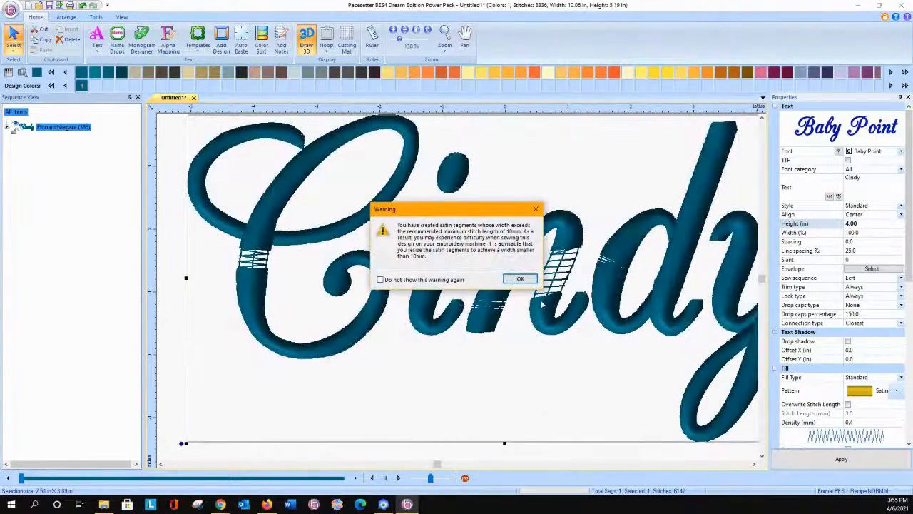
pyautogui.click(519, 279)
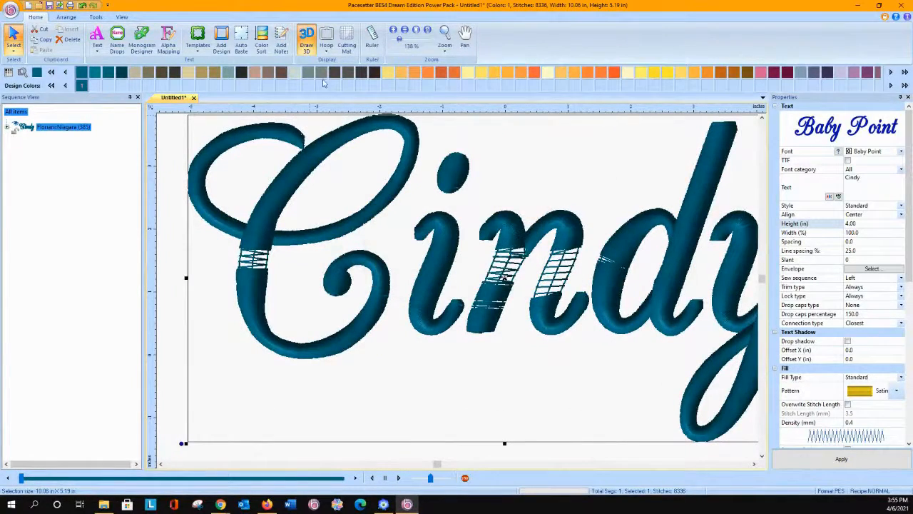
# Step: Inspect the lettering's stitches without the 3D rendering, and change its fill from Satin to Pattern
pyautogui.click(306, 37)
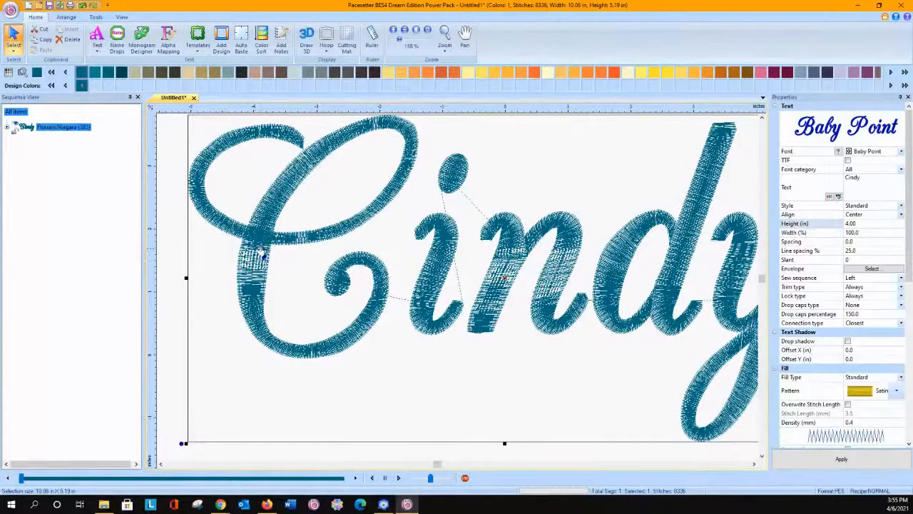
pyautogui.click(306, 39)
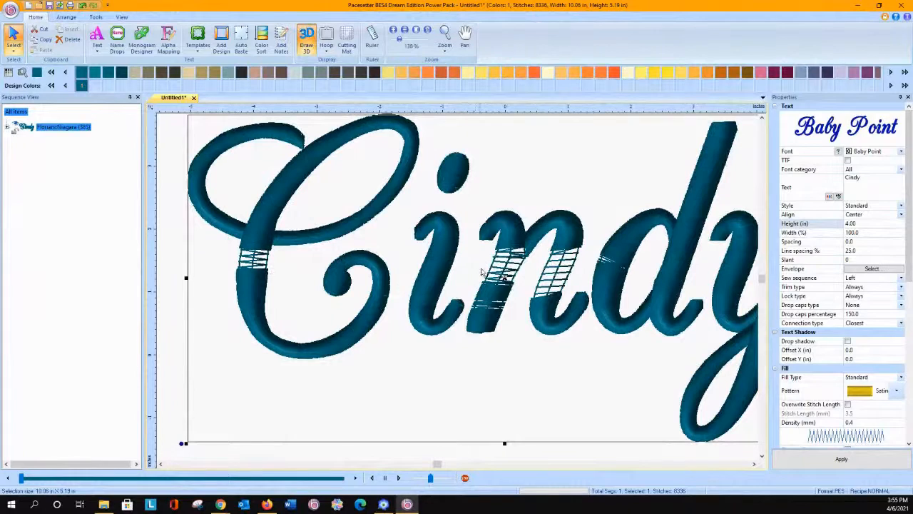
pyautogui.click(897, 391)
pyautogui.click(874, 294)
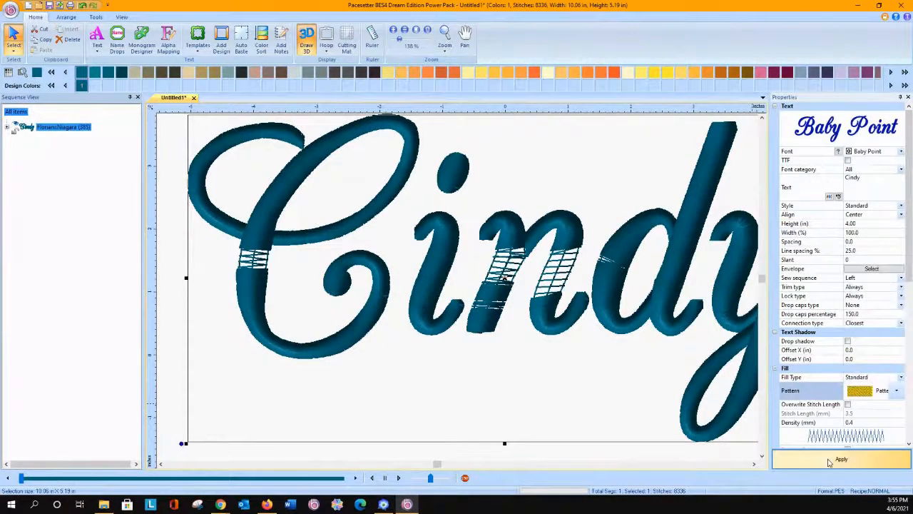
pyautogui.click(839, 459)
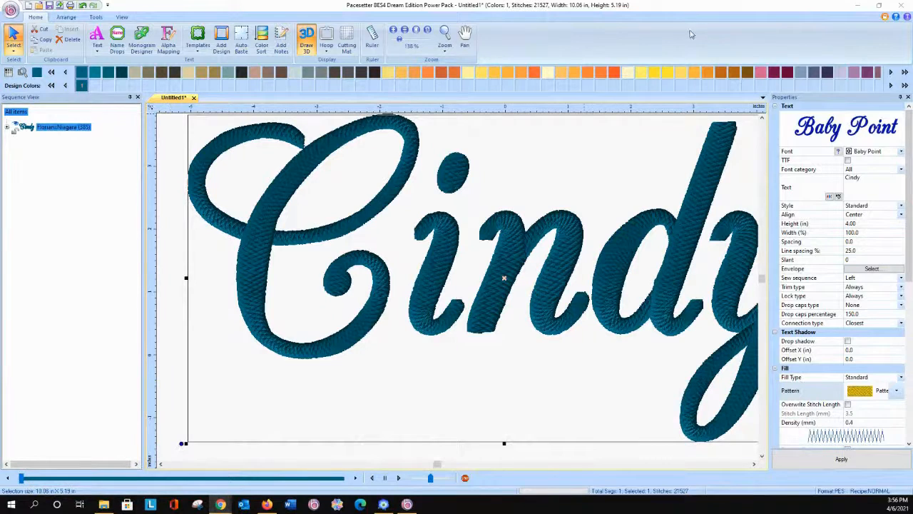
# Step: Switch to the Layout & Editing program and start a new blank design, discarding the floral design without saving
pyautogui.click(860, 7)
pyautogui.click(860, 7)
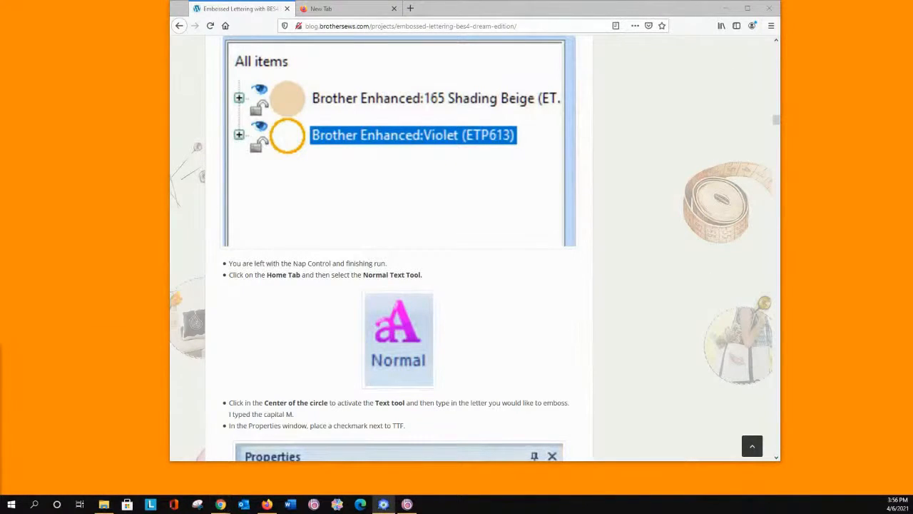
pyautogui.click(383, 505)
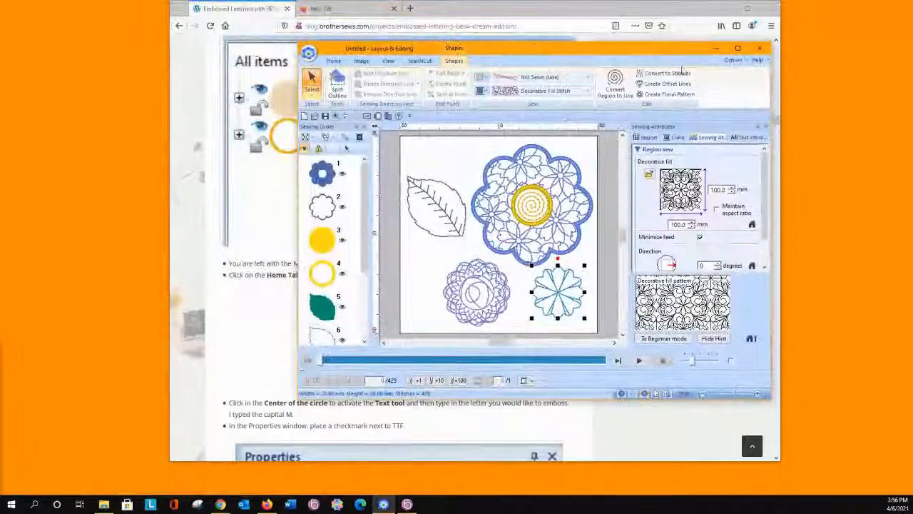
pyautogui.click(737, 47)
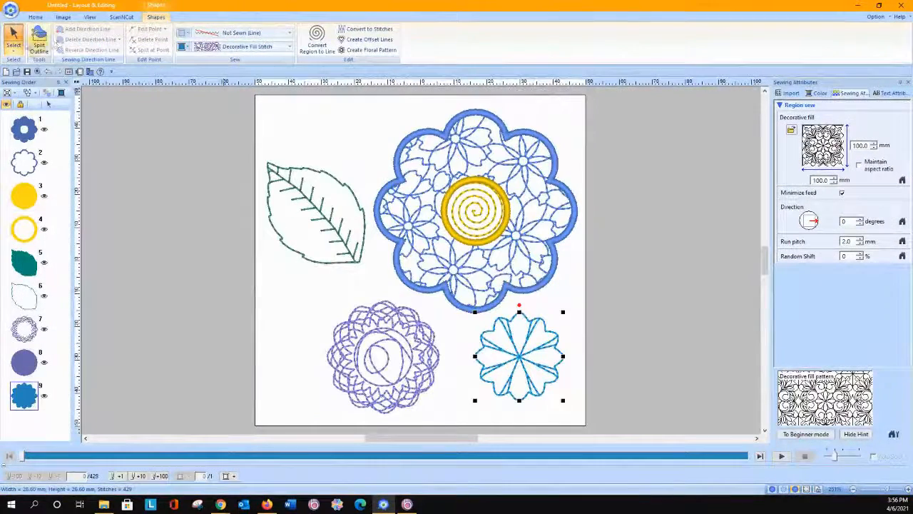
pyautogui.click(6, 73)
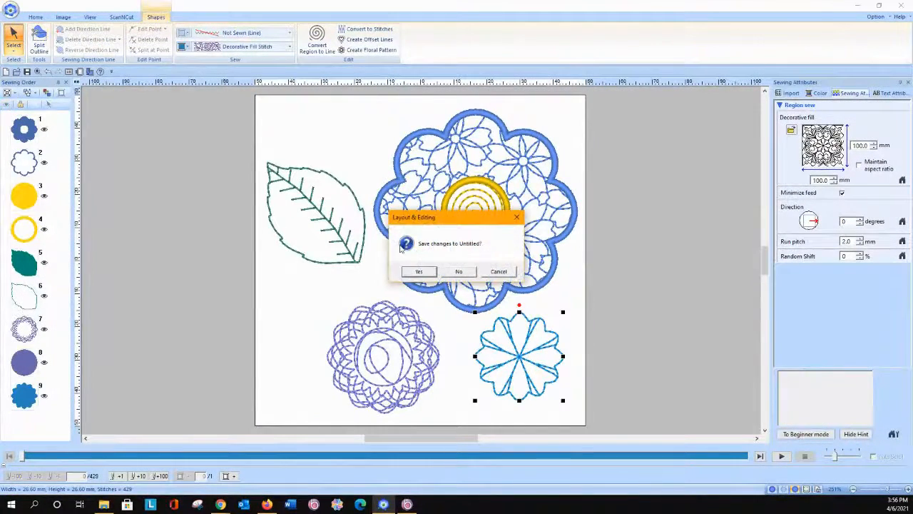
pyautogui.click(448, 273)
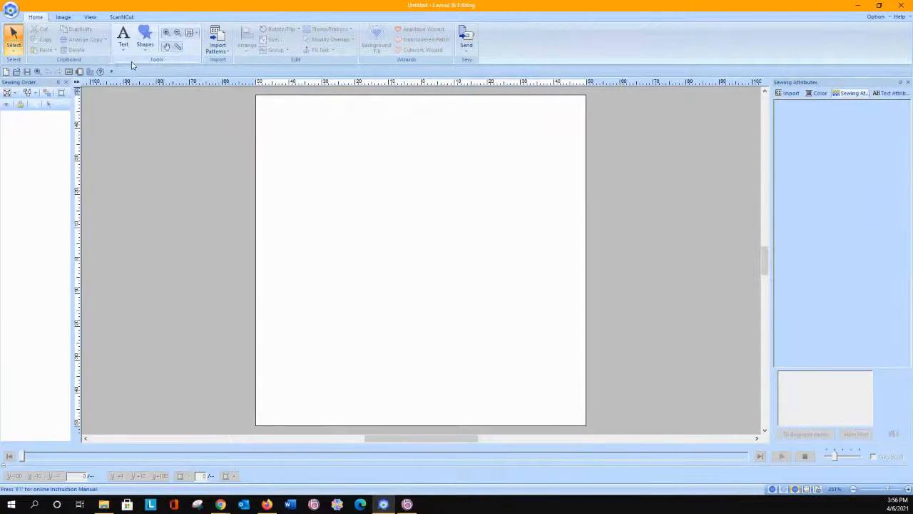
# Step: Add a sample first name as a line of lettering on the left half of the blank page
pyautogui.click(146, 52)
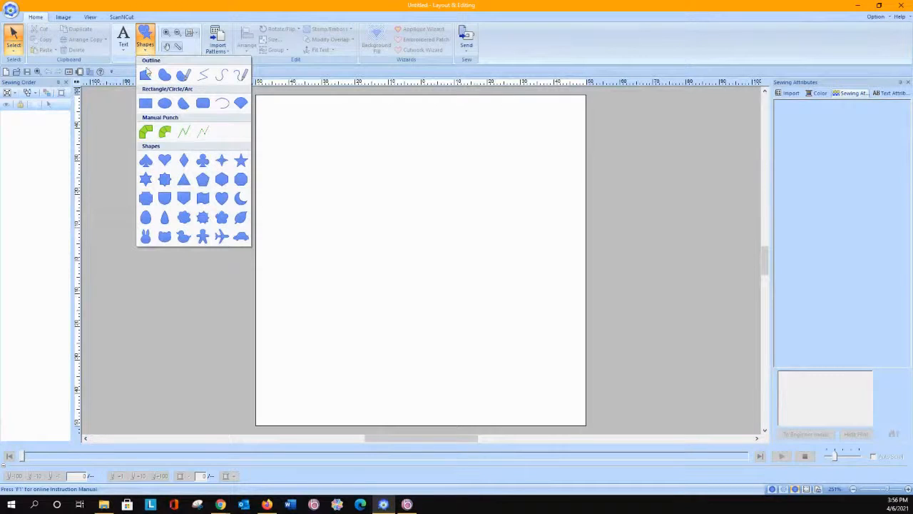
pyautogui.click(328, 128)
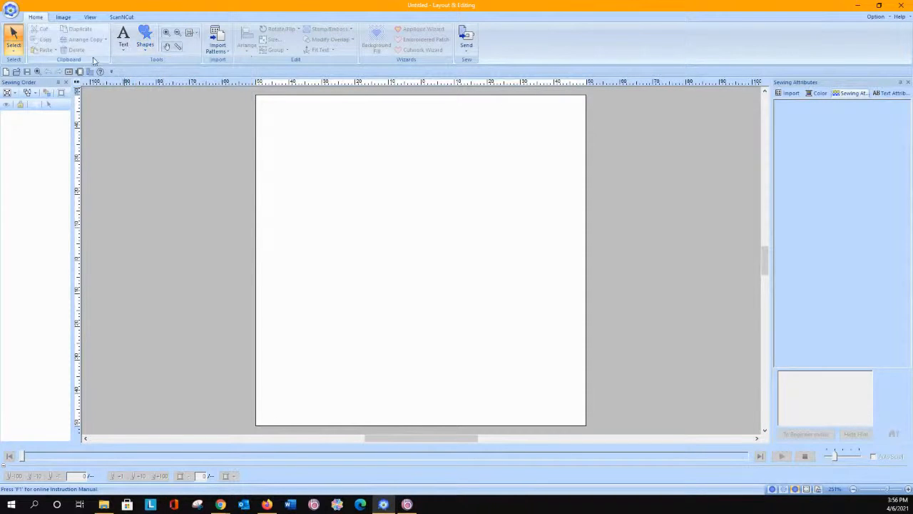
pyautogui.click(122, 40)
pyautogui.click(124, 76)
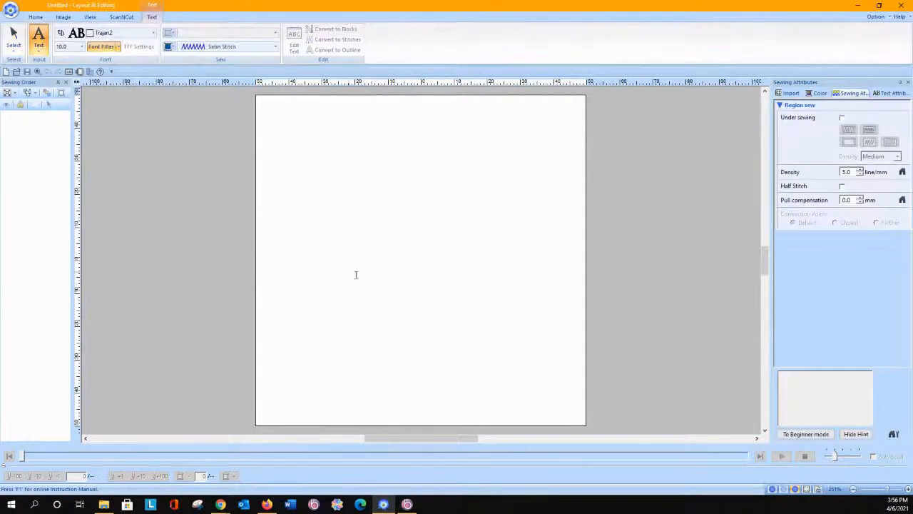
pyautogui.click(314, 260)
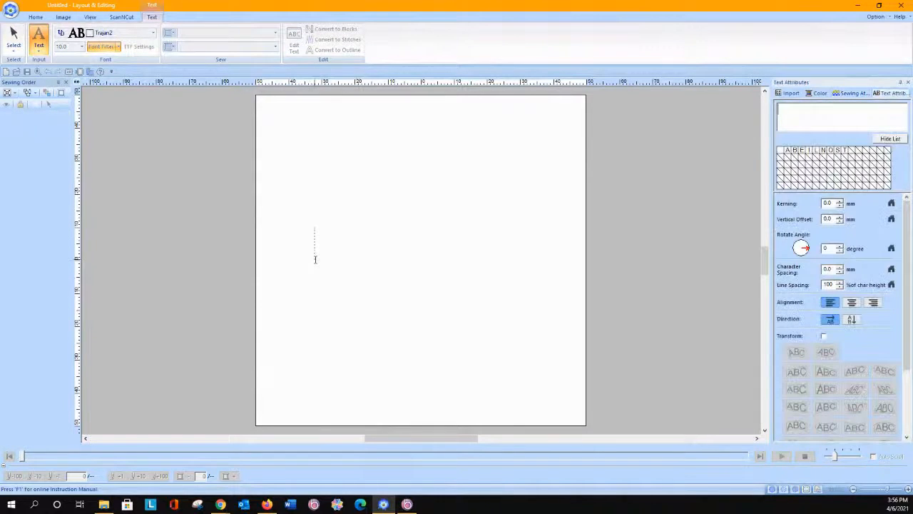
pyautogui.write('Bryan')
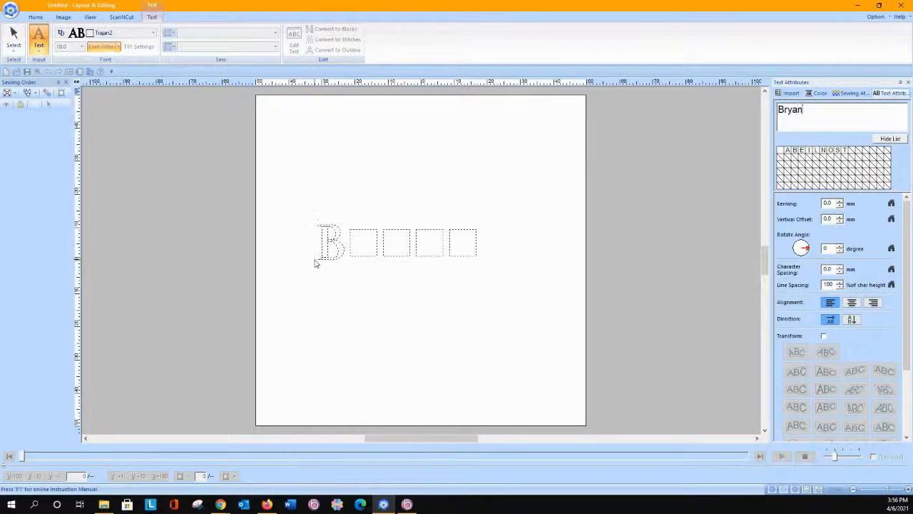
pyautogui.press('Return')
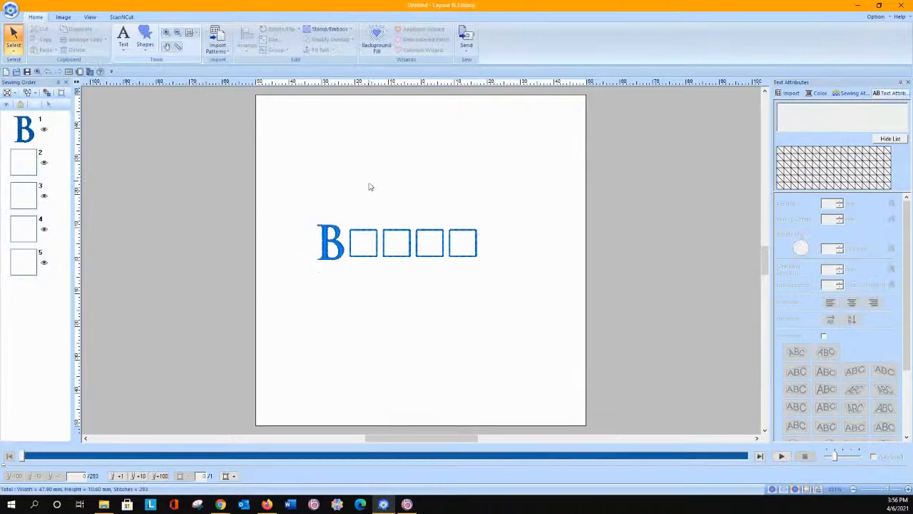
# Step: Change the lettering's font to Istanbul and move it toward the centre of the page
pyautogui.click(325, 243)
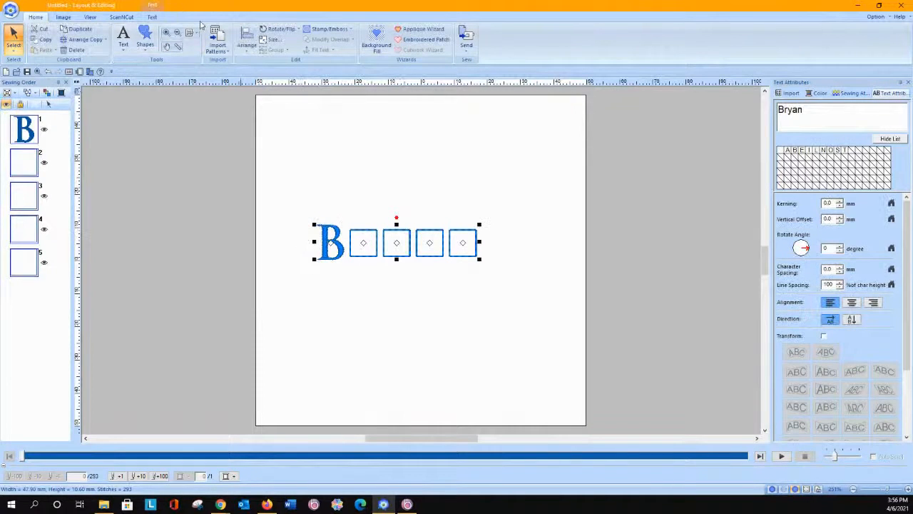
pyautogui.click(152, 17)
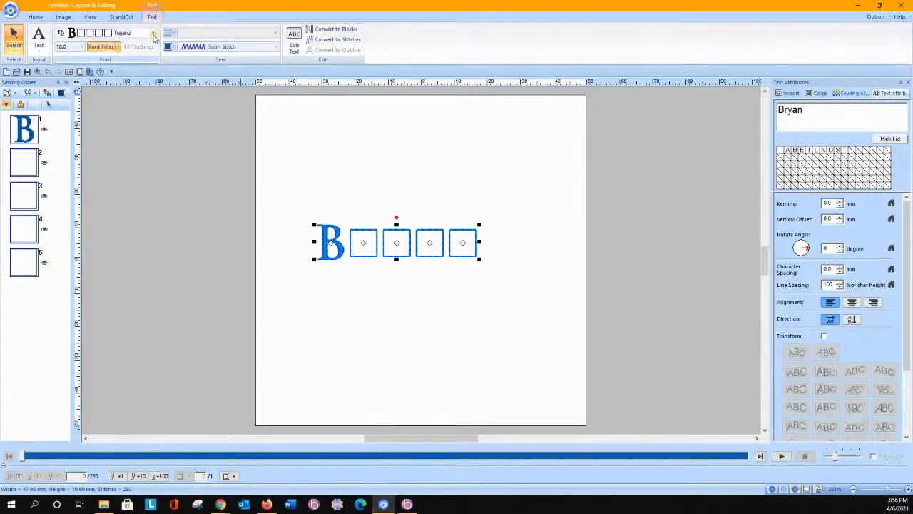
pyautogui.click(153, 33)
pyautogui.scroll(-2, 128, 202)
pyautogui.scroll(-5, 129, 202)
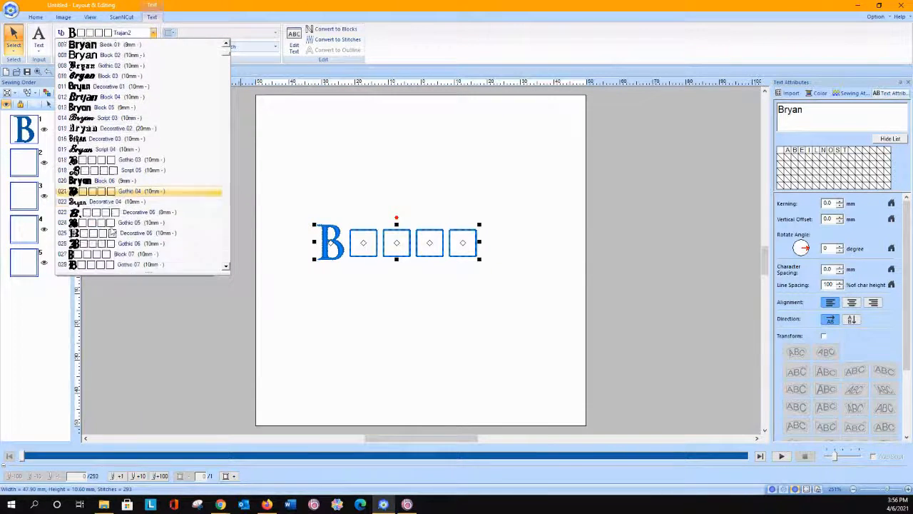
pyautogui.click(159, 223)
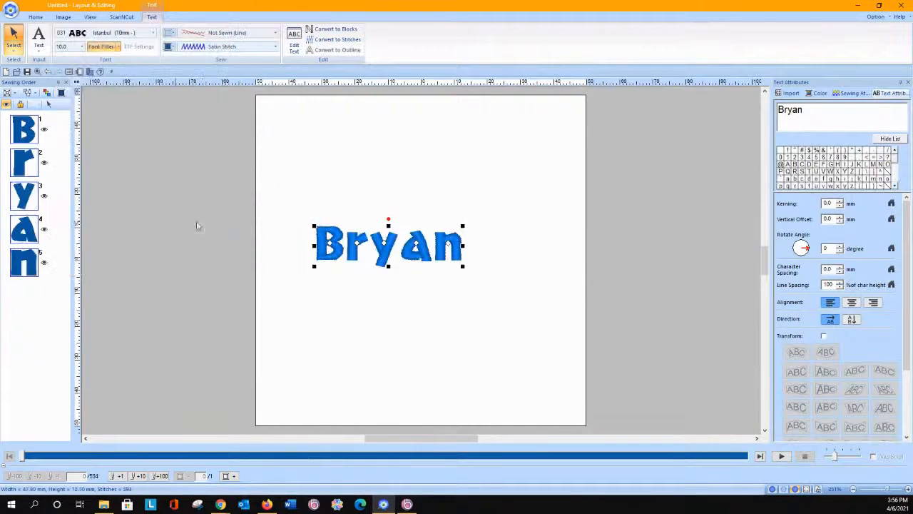
pyautogui.moveTo(439, 244); pyautogui.dragTo(462, 246)
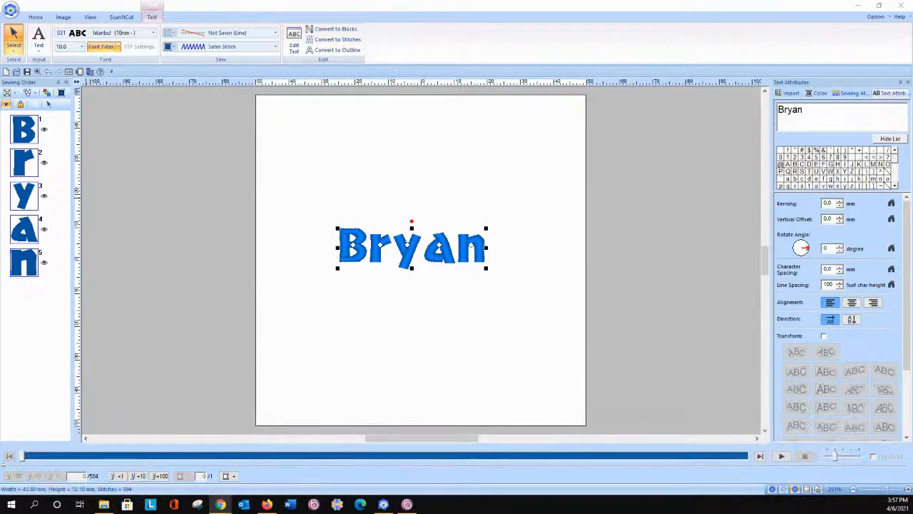
# Step: Surround the lettering with a cutting line 3.0 mm away using the Embroidered Patch Wizard, without a satin stitch
pyautogui.click(35, 16)
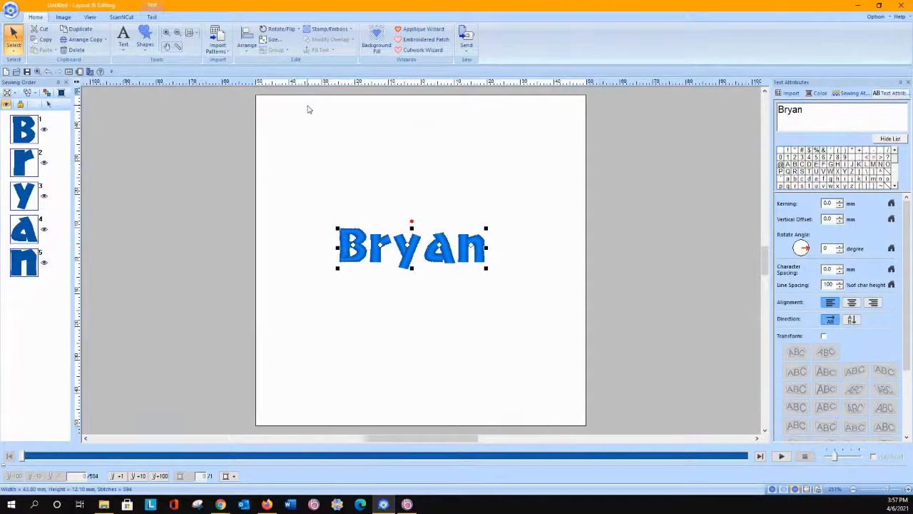
pyautogui.click(401, 44)
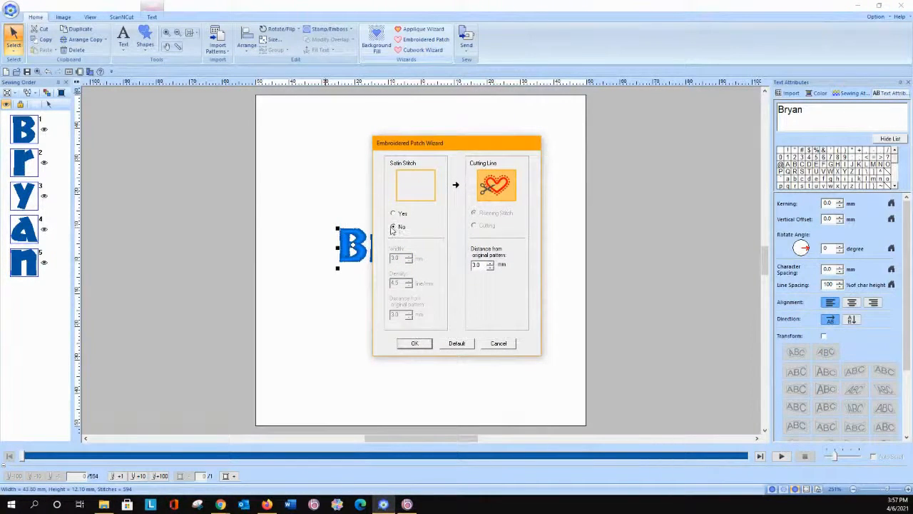
pyautogui.click(421, 344)
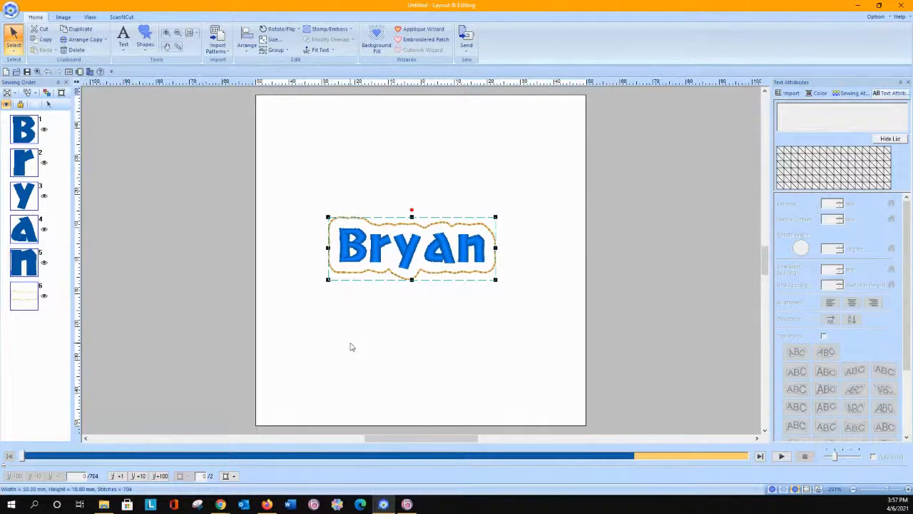
pyautogui.click(317, 254)
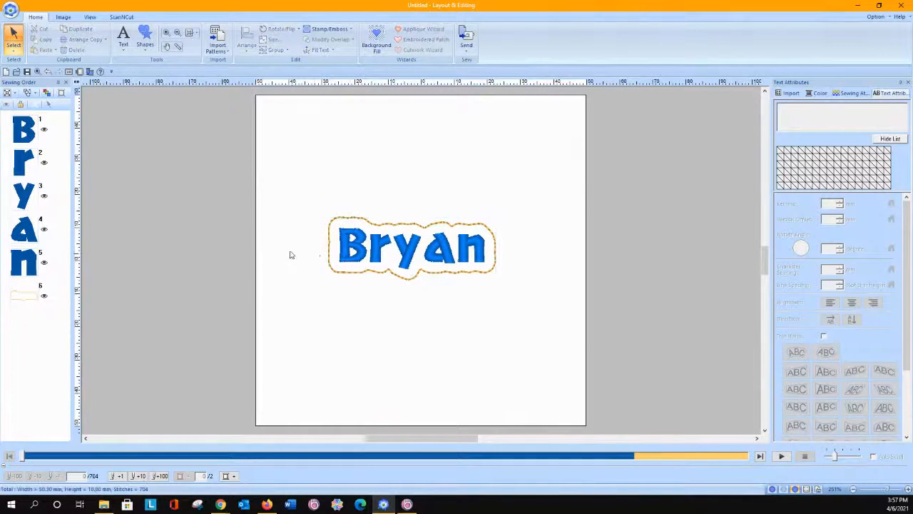
# Step: Try a decorative background fill inside the patch outline, previewing it with and without excluding internal patterns
pyautogui.click(375, 44)
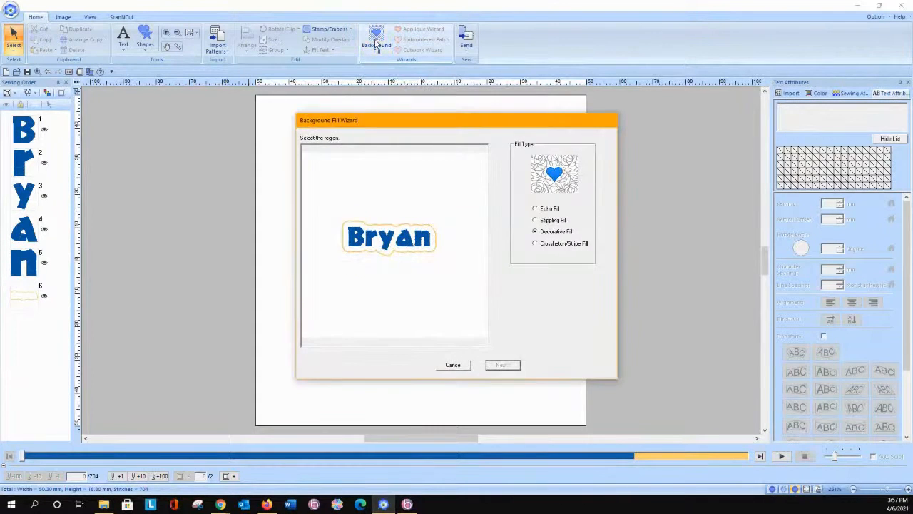
pyautogui.click(365, 228)
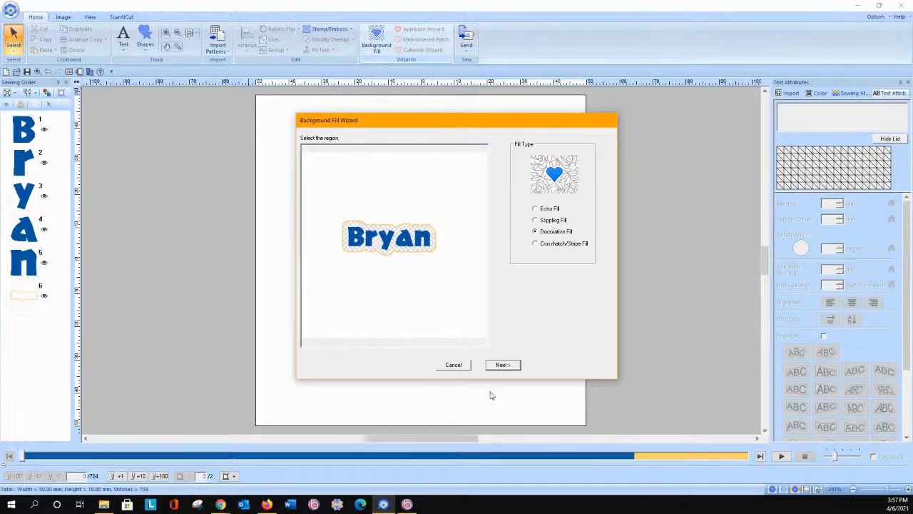
pyautogui.click(510, 367)
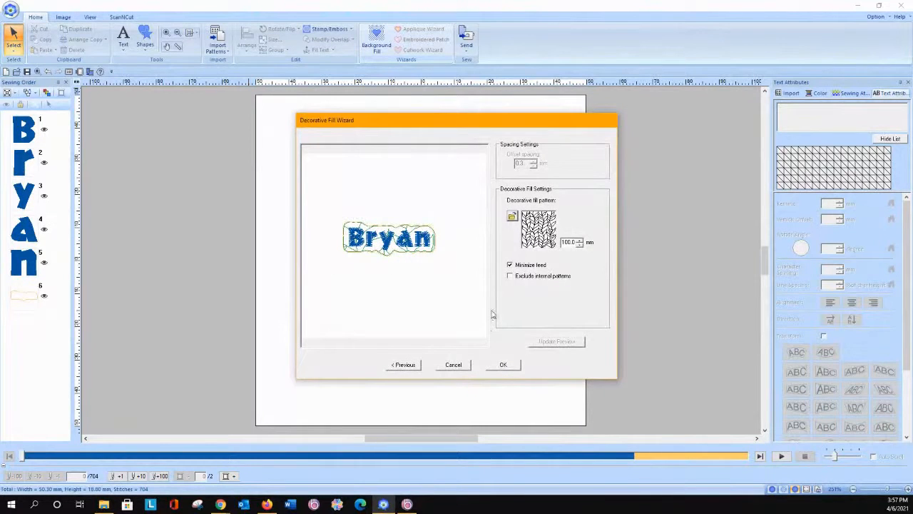
pyautogui.click(510, 276)
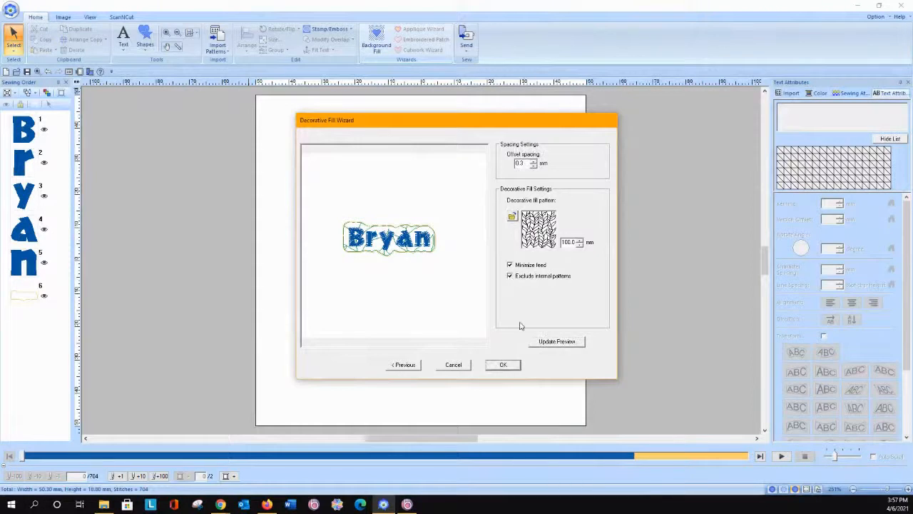
pyautogui.click(541, 341)
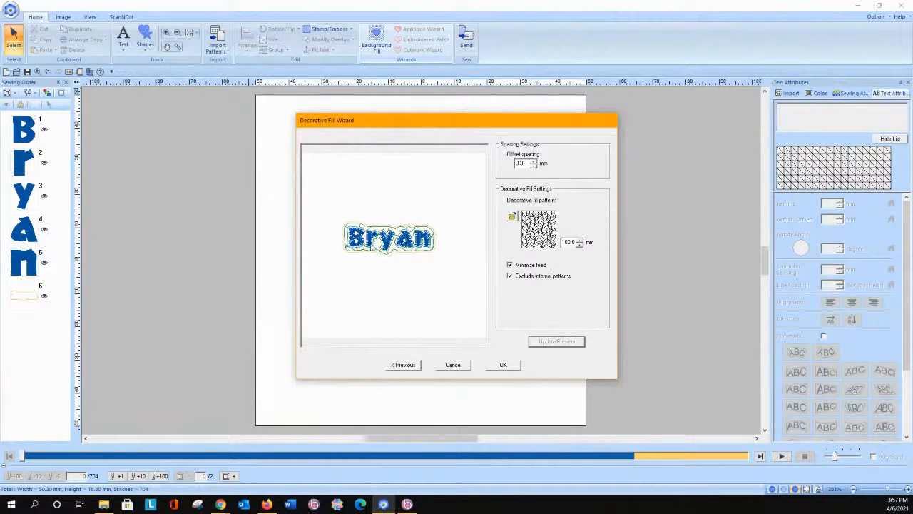
pyautogui.click(510, 276)
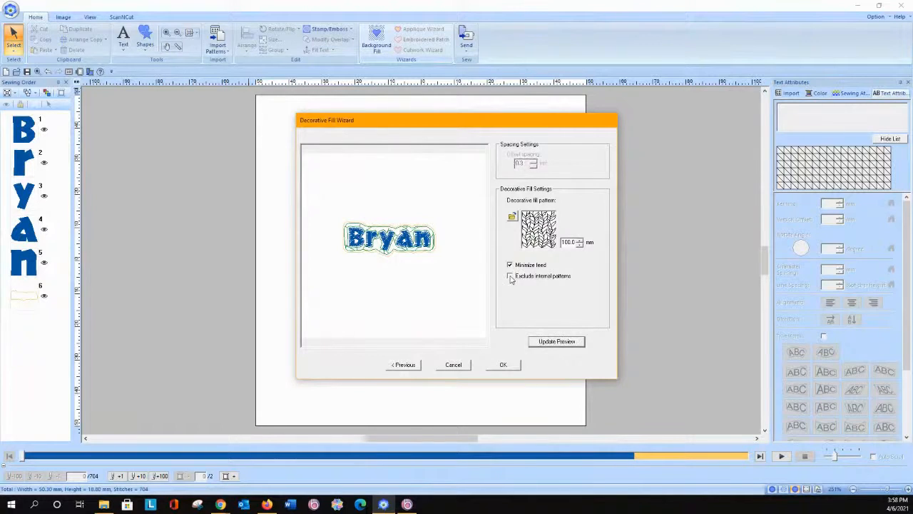
pyautogui.click(550, 344)
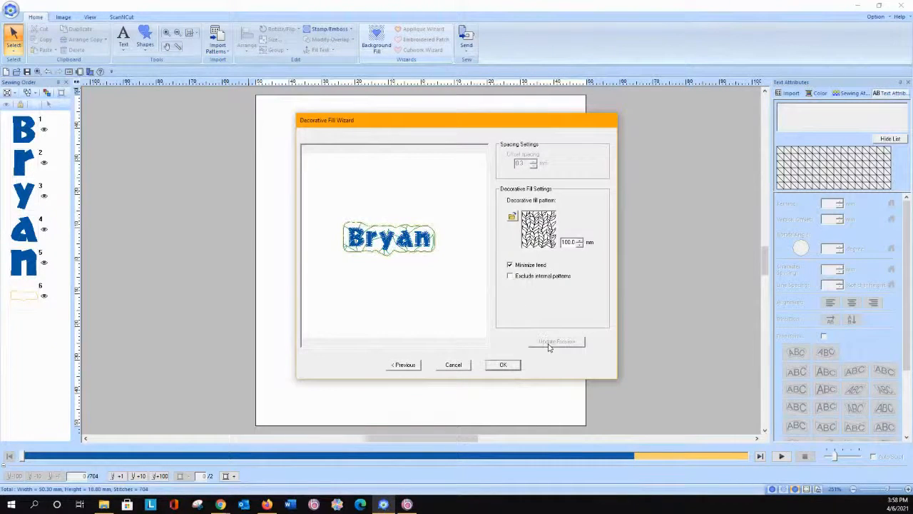
pyautogui.click(468, 365)
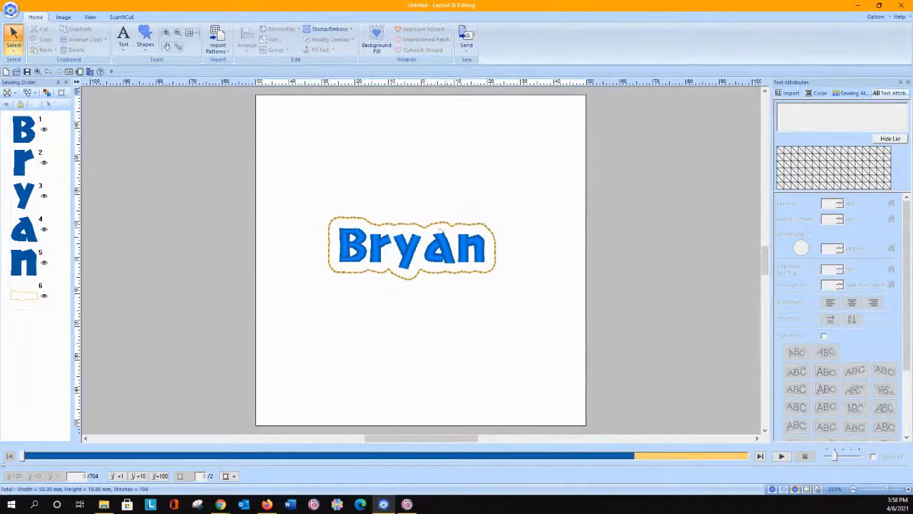
# Step: Fill the patch outline's region with Net Fill Stitch and move the fill and outline to the start of the sewing order
pyautogui.click(350, 218)
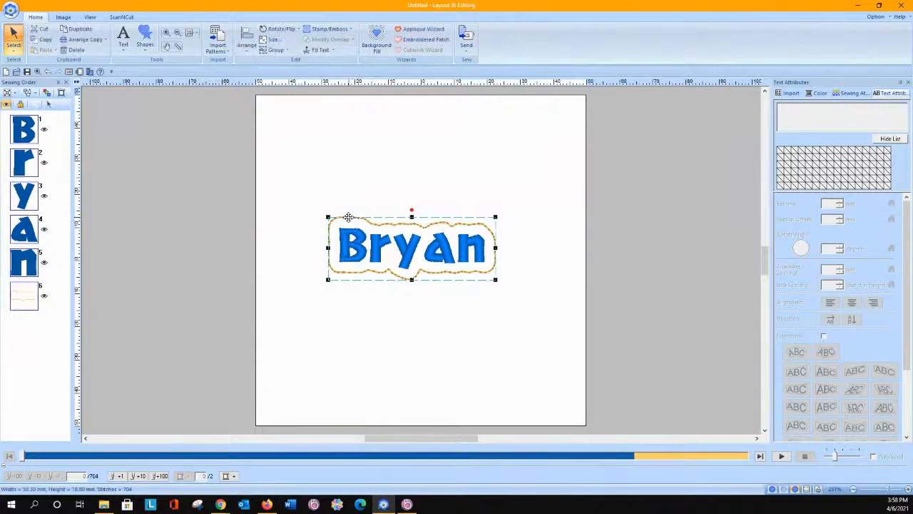
pyautogui.click(24, 294)
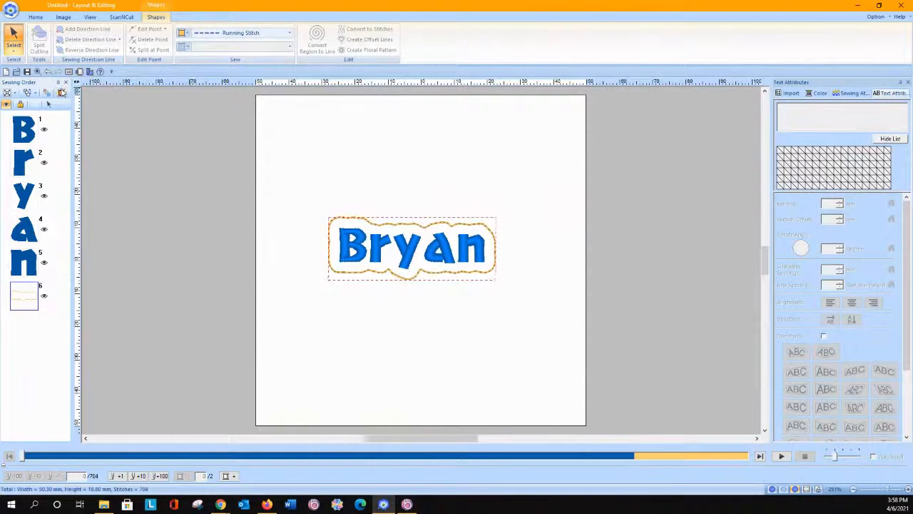
pyautogui.click(49, 104)
pyautogui.click(230, 49)
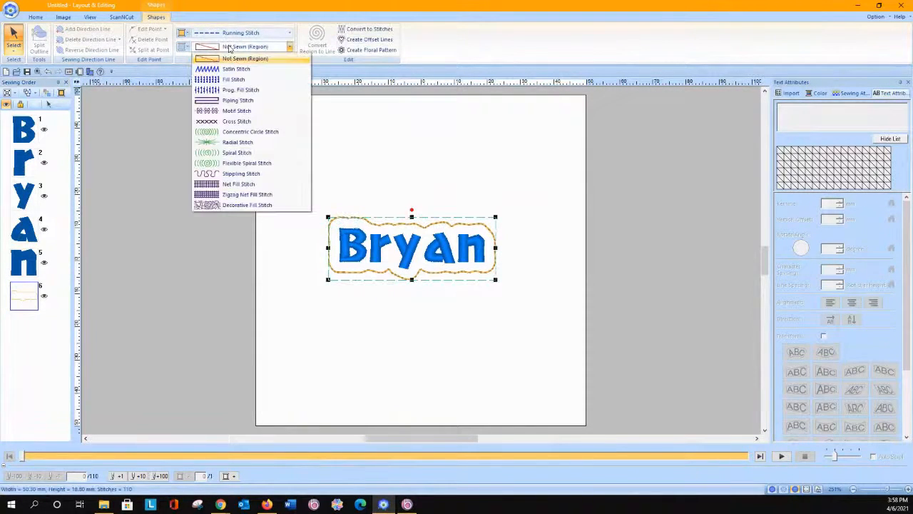
pyautogui.click(233, 184)
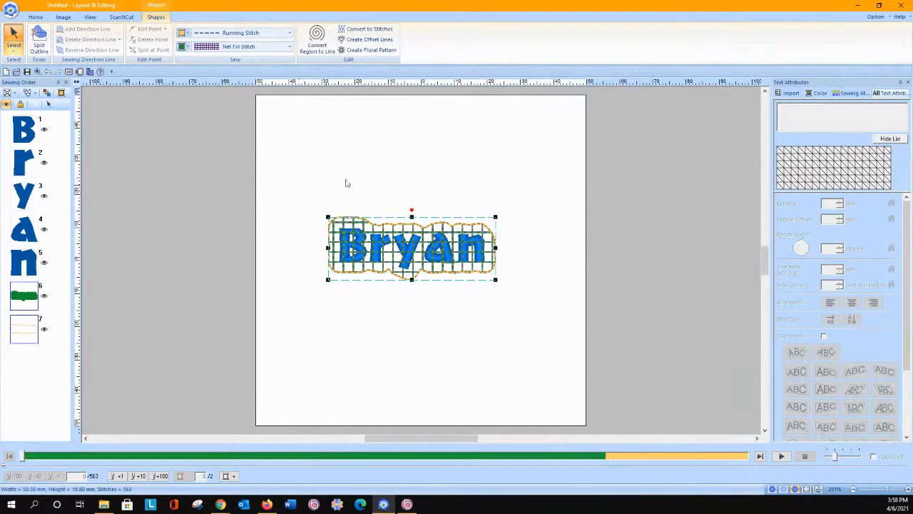
pyautogui.moveTo(29, 304); pyautogui.dragTo(32, 117)
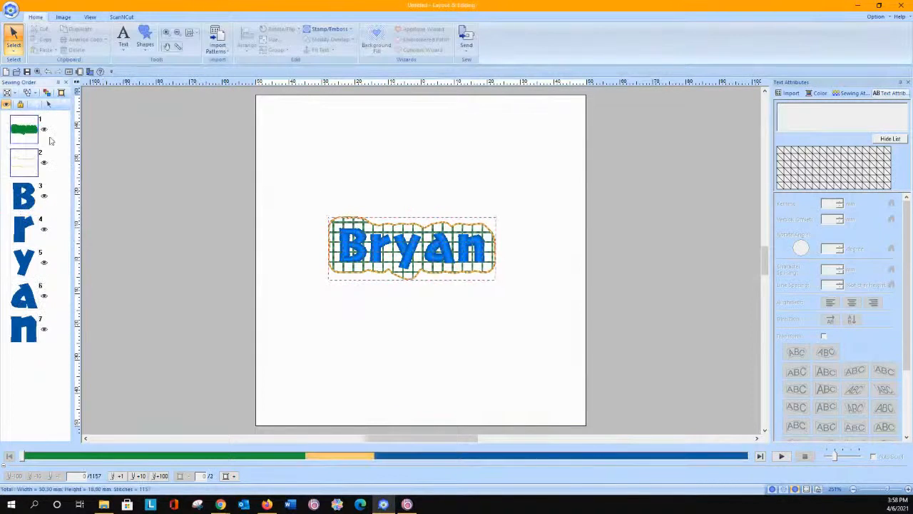
# Step: Change the net fill to the square pattern with crossing diagonals and reduce its spacing
pyautogui.click(833, 94)
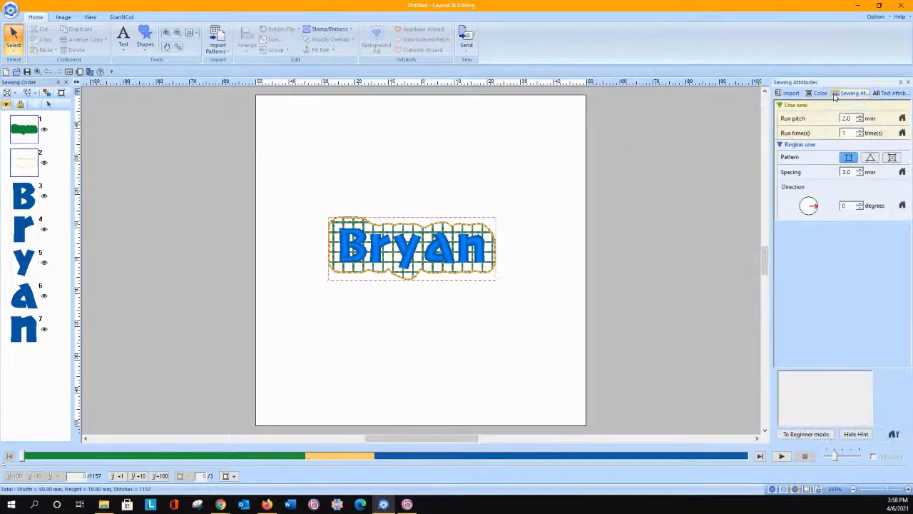
pyautogui.click(892, 158)
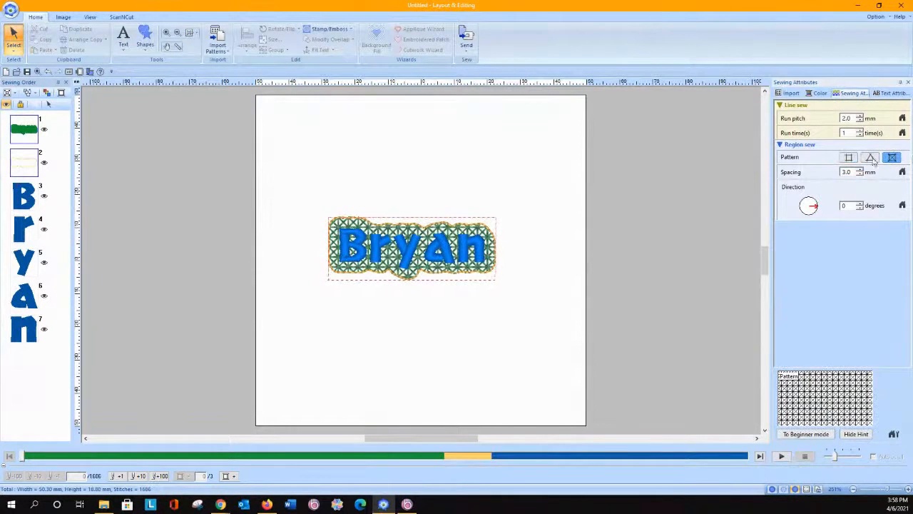
pyautogui.click(862, 175)
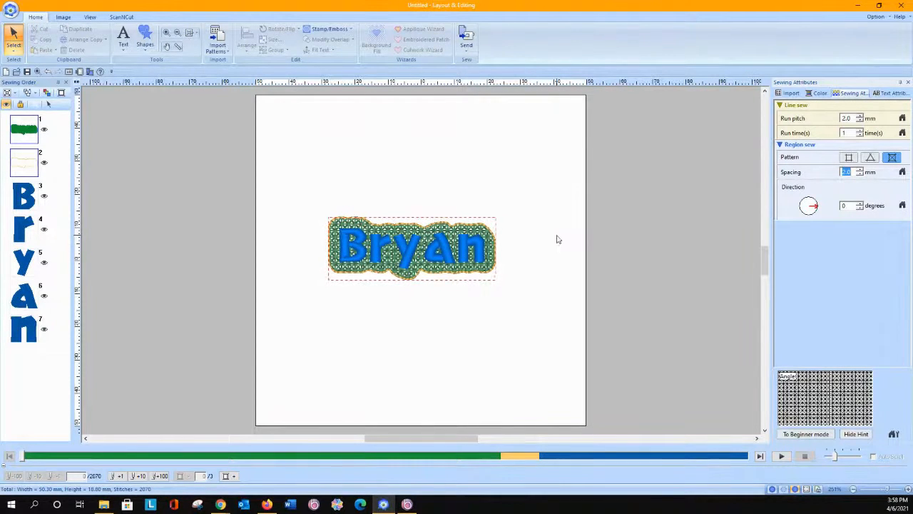
# Step: Recolour both the net fill region and the patch outline with Robison Anton Rayon thread 2373 Pink Mist
pyautogui.click(819, 93)
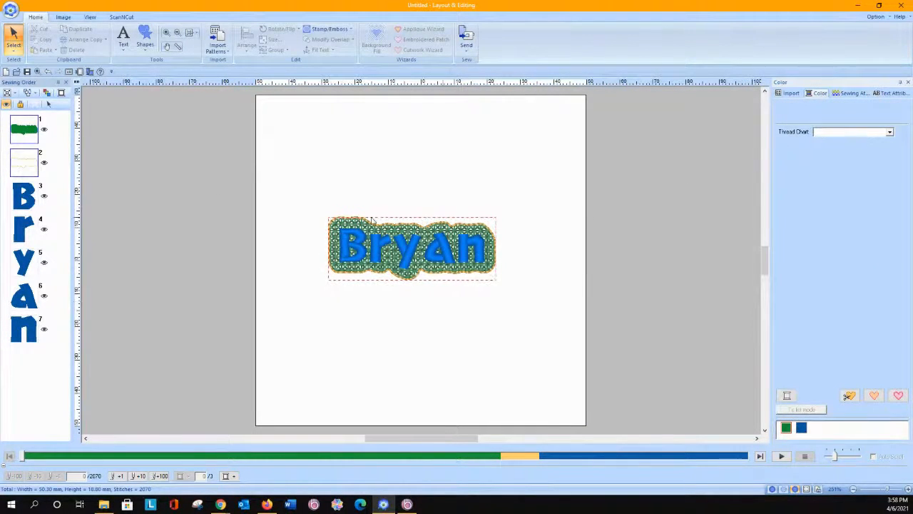
pyautogui.click(333, 227)
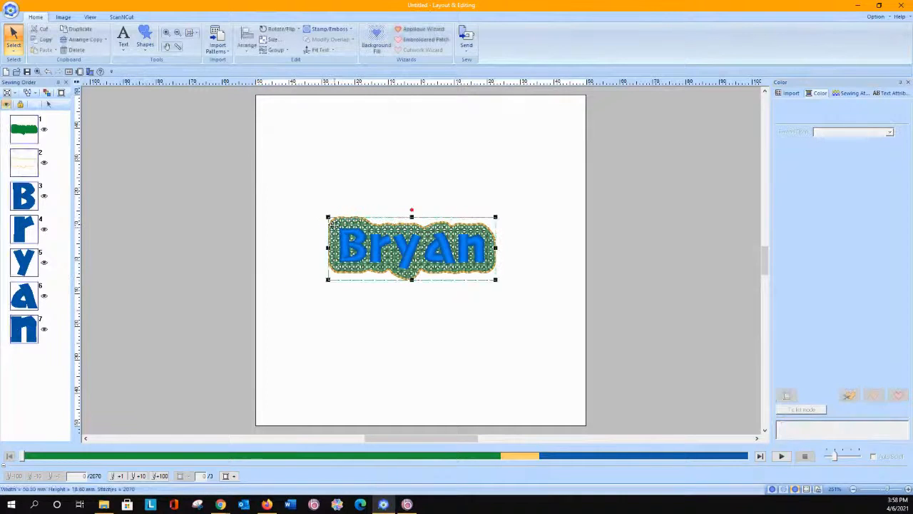
pyautogui.click(791, 94)
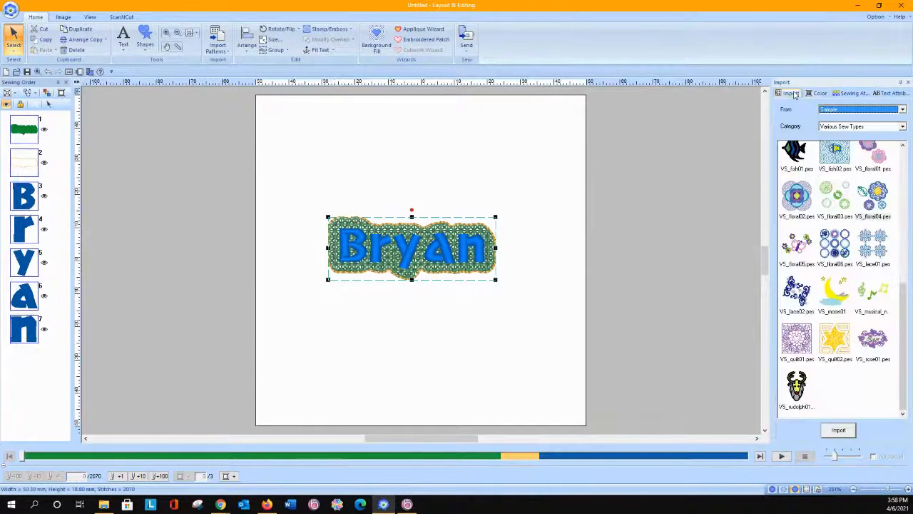
pyautogui.click(815, 94)
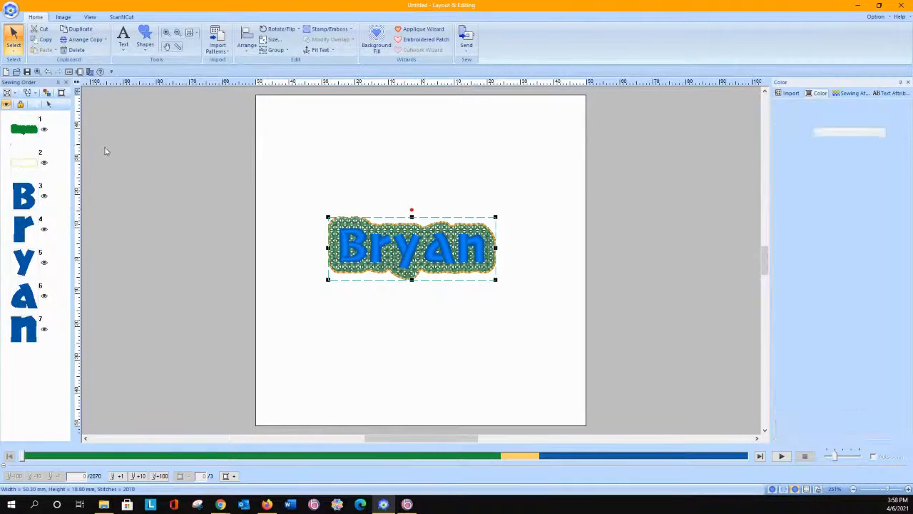
pyautogui.click(28, 132)
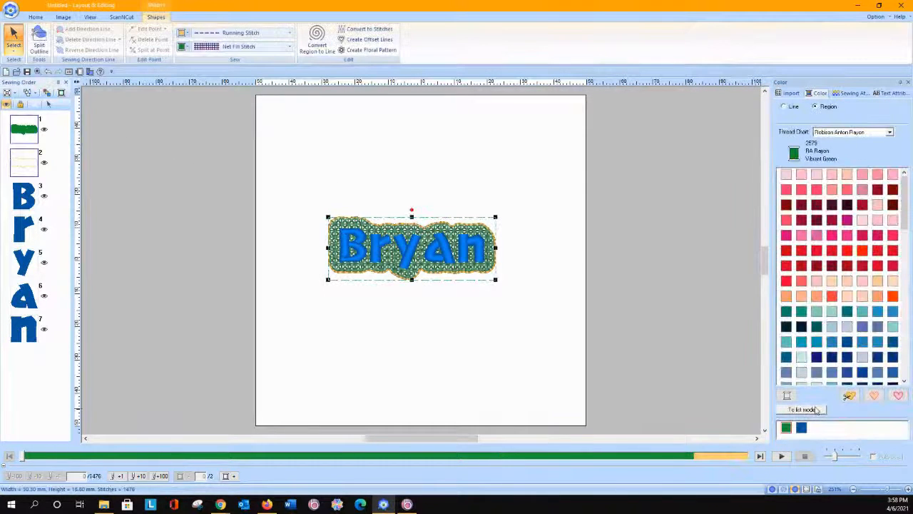
pyautogui.click(832, 175)
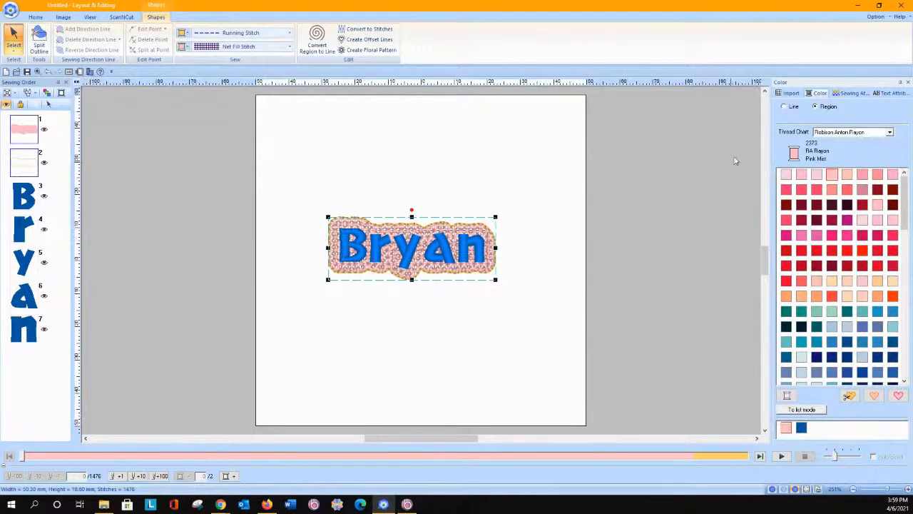
pyautogui.click(784, 106)
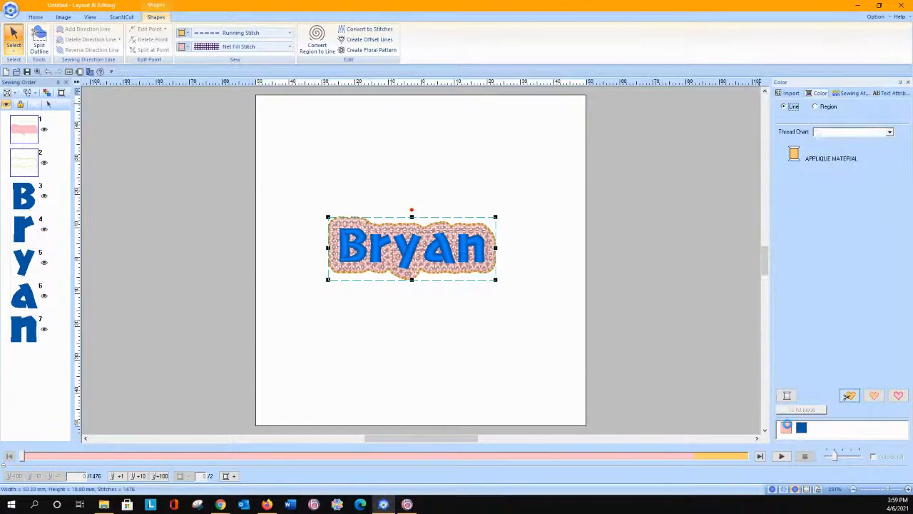
pyautogui.click(786, 427)
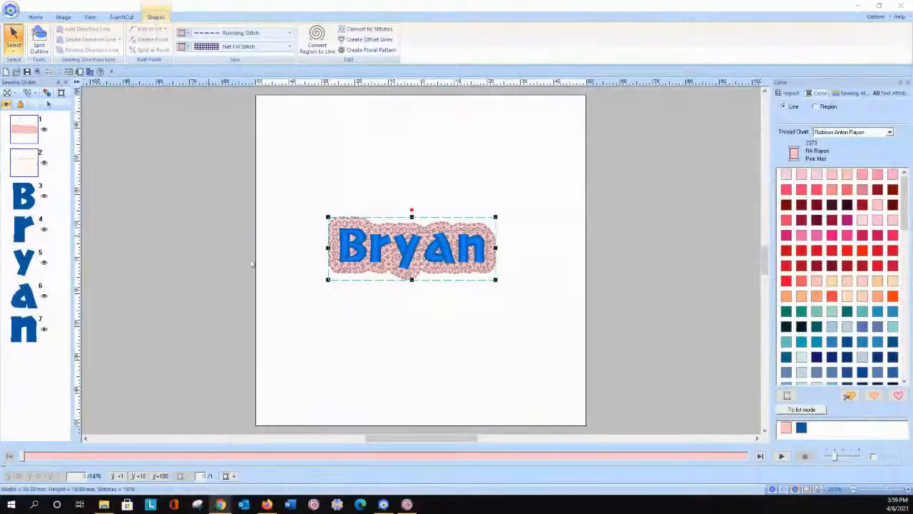
# Step: Delete the net fill and its outline from behind the name lettering
pyautogui.click(283, 249)
pyautogui.click(25, 130)
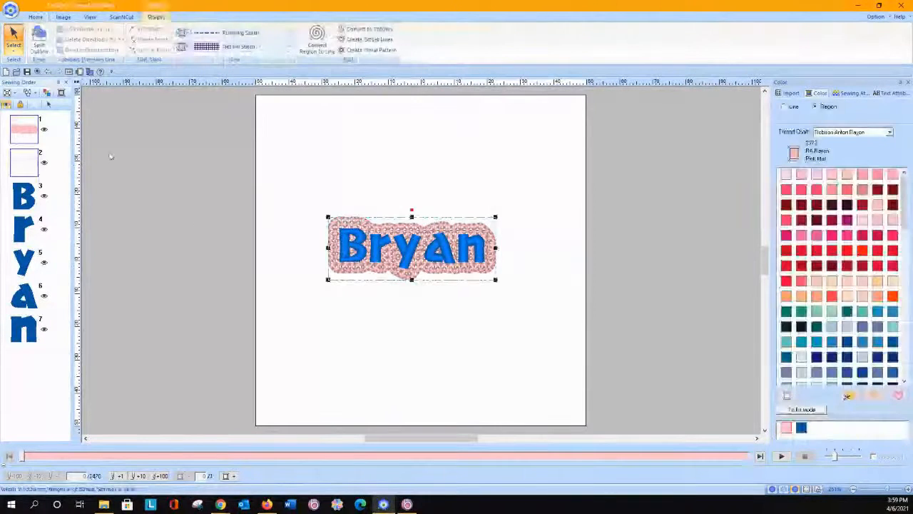
pyautogui.press('Delete')
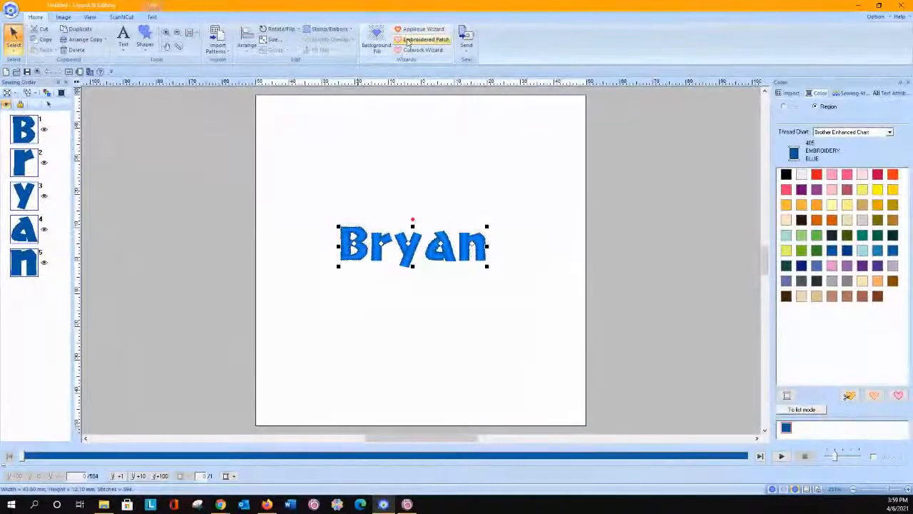
# Step: Surround the lettering with a cutting line 1 mm away using the Embroidered Patch Wizard, without a satin stitch
pyautogui.click(424, 39)
pyautogui.click(488, 264)
pyautogui.click(458, 343)
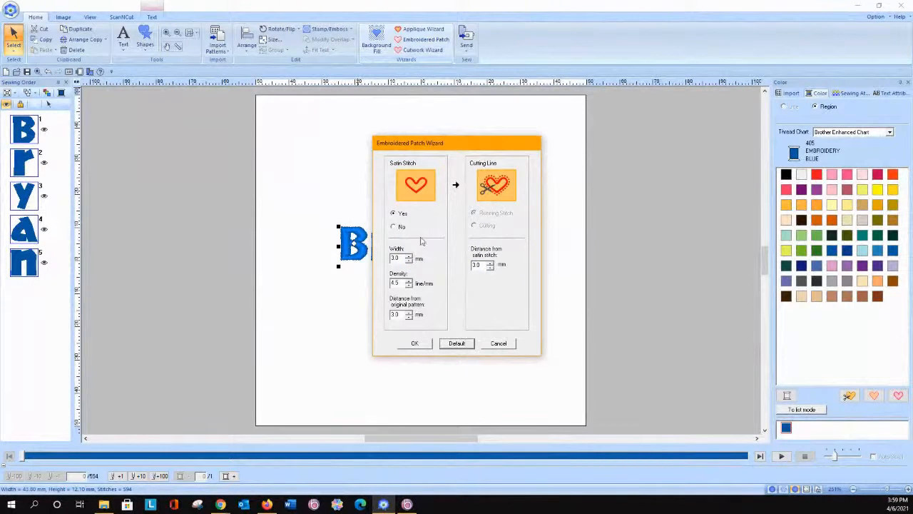
pyautogui.click(394, 227)
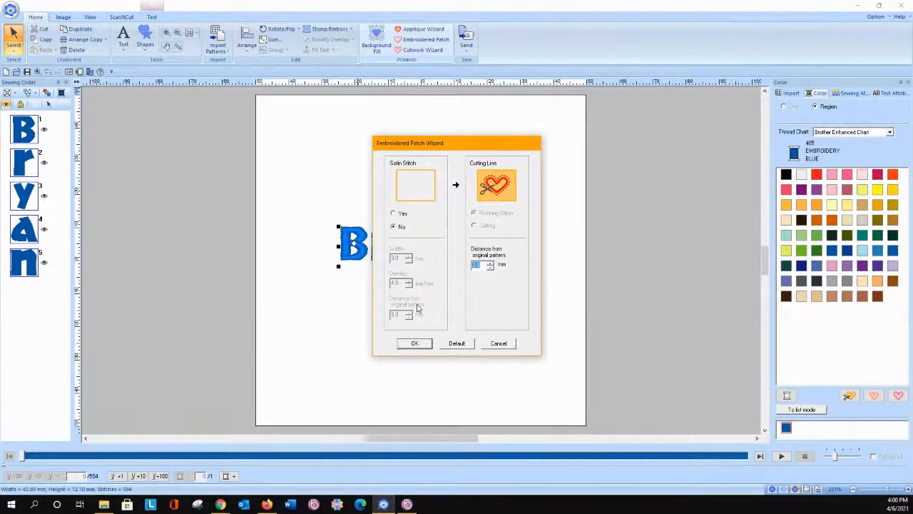
pyautogui.click(414, 344)
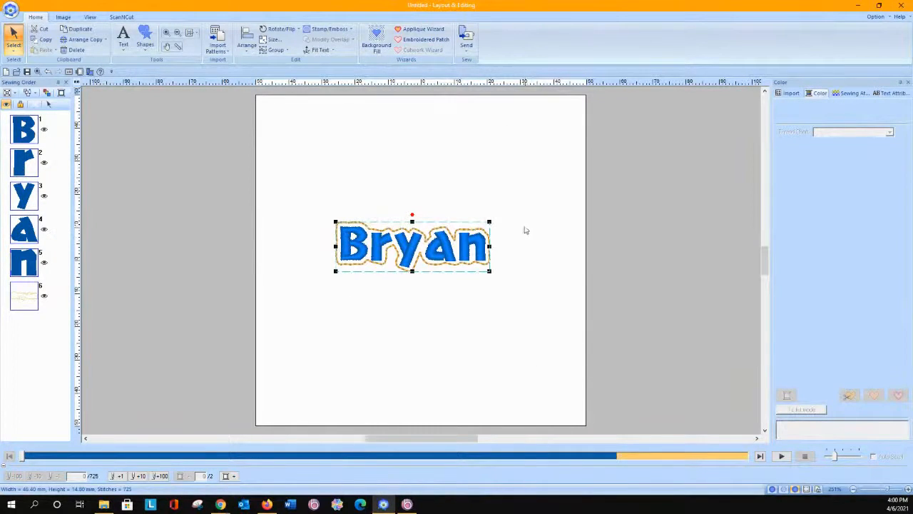
# Step: Fill the region of the new cutting outline with Net Fill Stitch
pyautogui.click(105, 244)
pyautogui.click(21, 298)
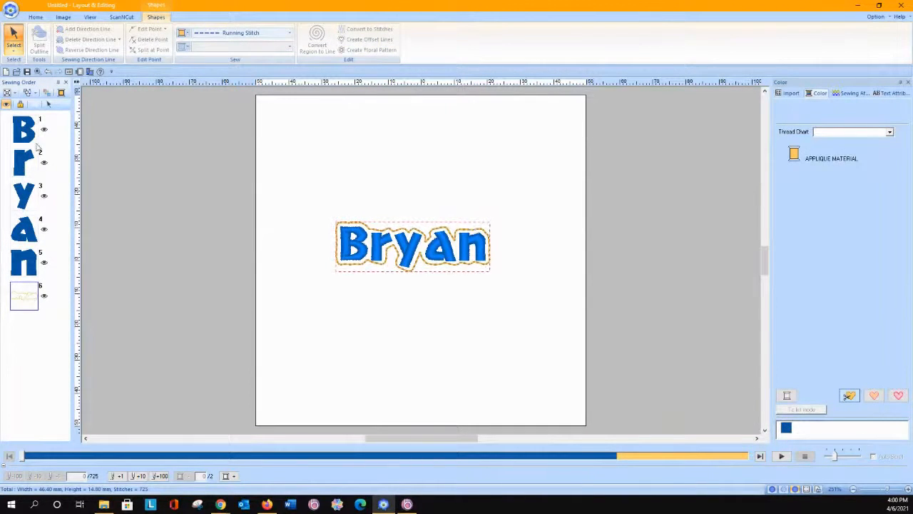
pyautogui.click(49, 105)
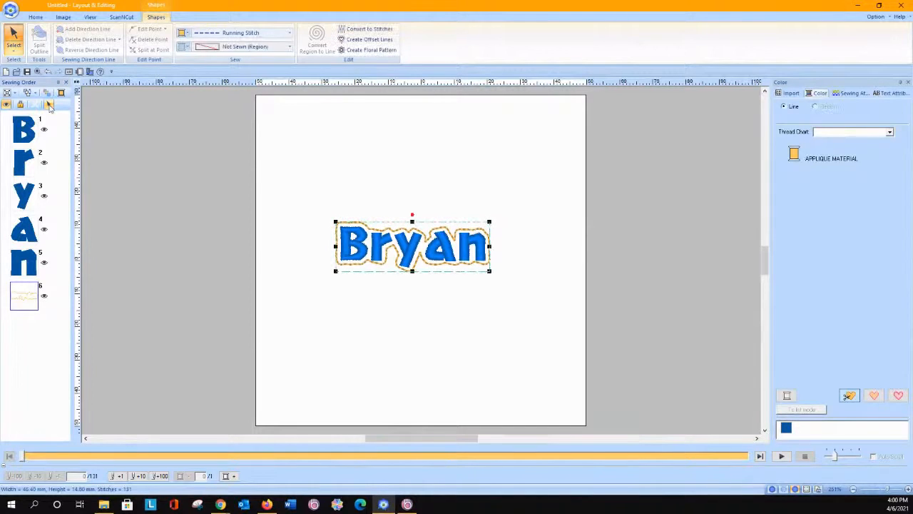
pyautogui.click(263, 47)
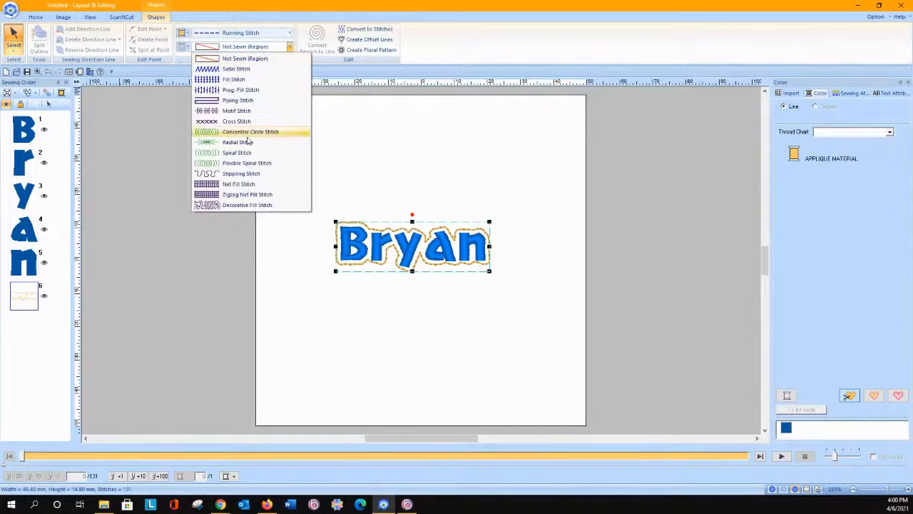
pyautogui.click(239, 184)
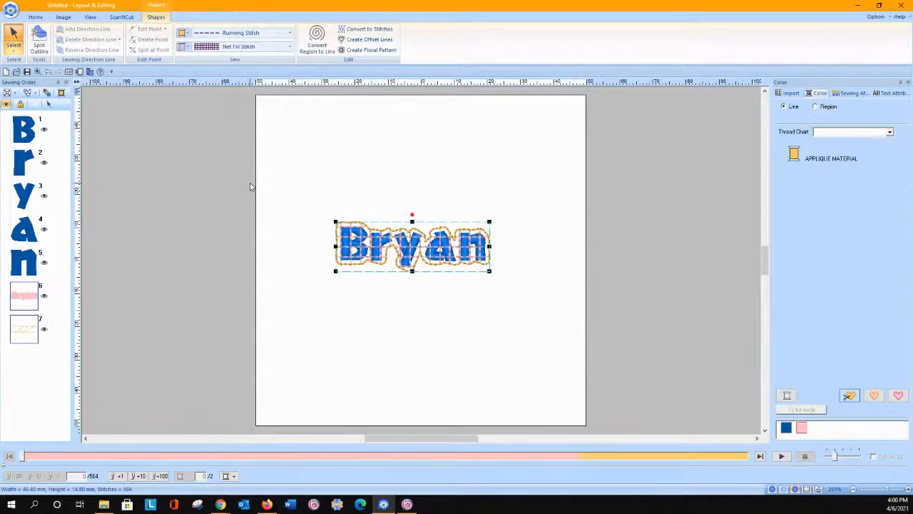
# Step: Give the net fill the square pattern with crossing diagonals at 2.0 mm spacing and move it with its outline to the start of the sewing order
pyautogui.click(855, 93)
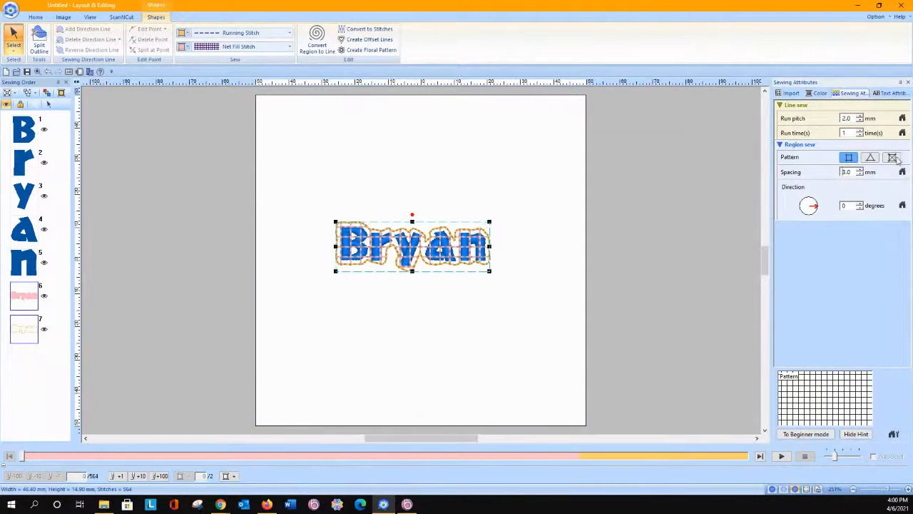
pyautogui.click(819, 435)
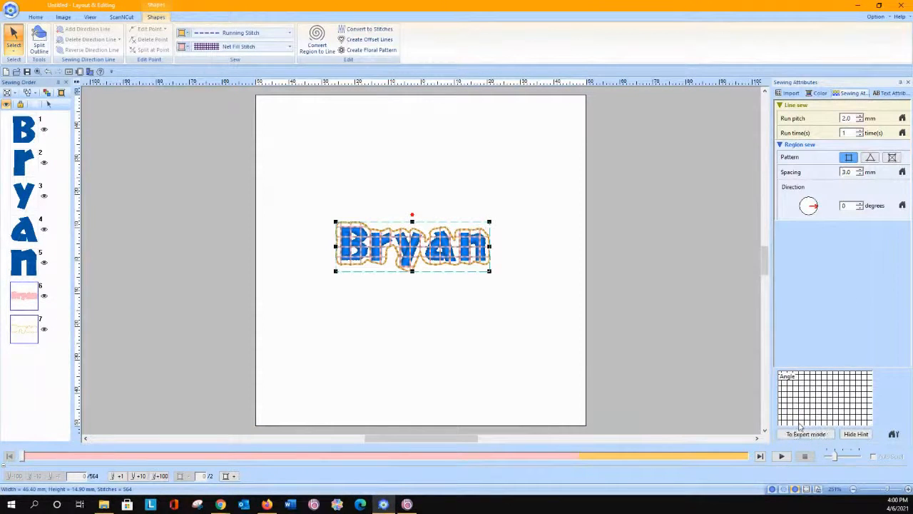
pyautogui.click(893, 158)
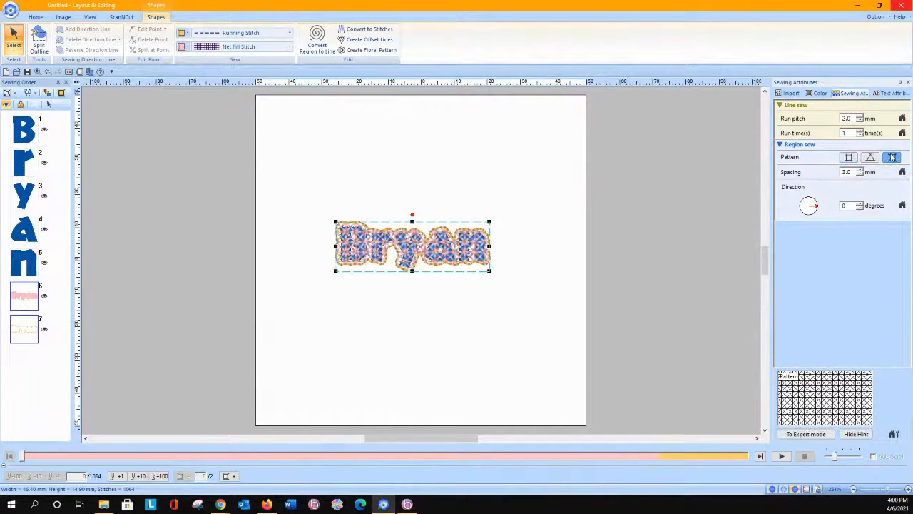
pyautogui.click(861, 175)
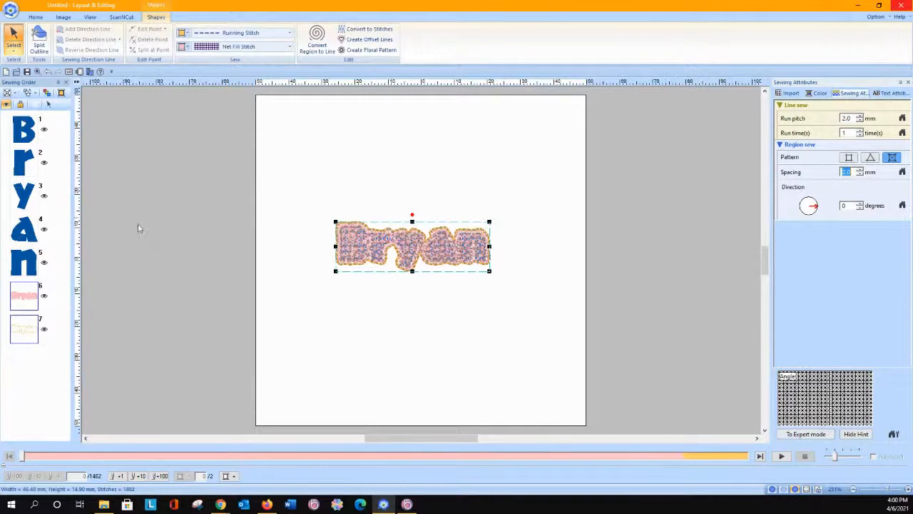
pyautogui.moveTo(28, 305); pyautogui.dragTo(28, 121)
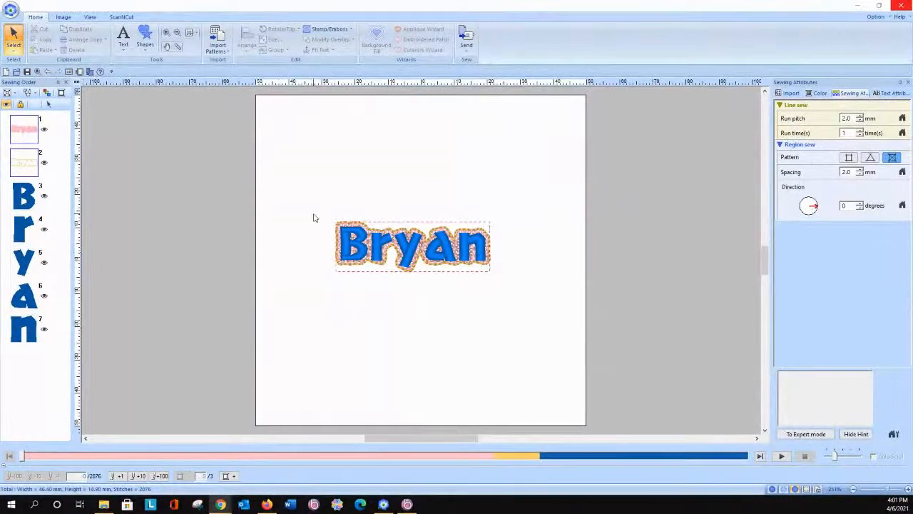
# Step: Delete the entire patch design and add a capital H in the Istanbul font near the page centre
pyautogui.moveTo(314, 191); pyautogui.dragTo(526, 319)
pyautogui.press('Delete')
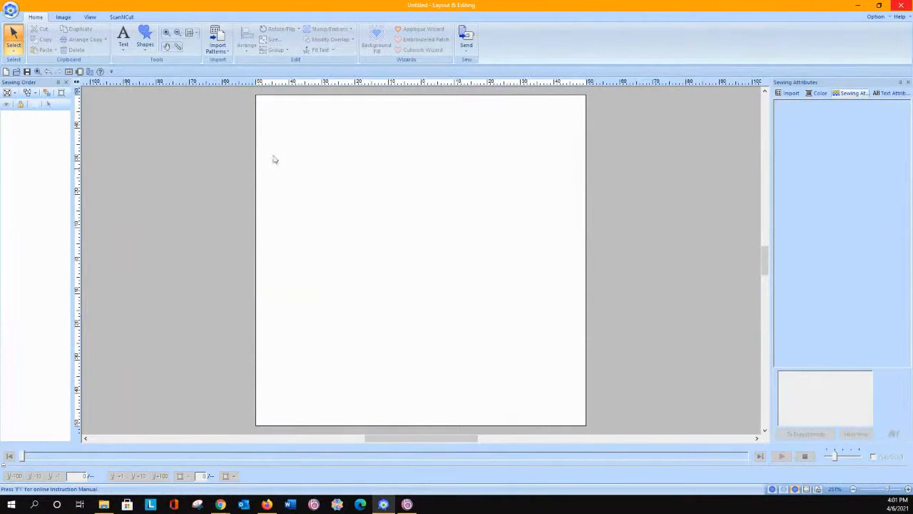
pyautogui.click(123, 35)
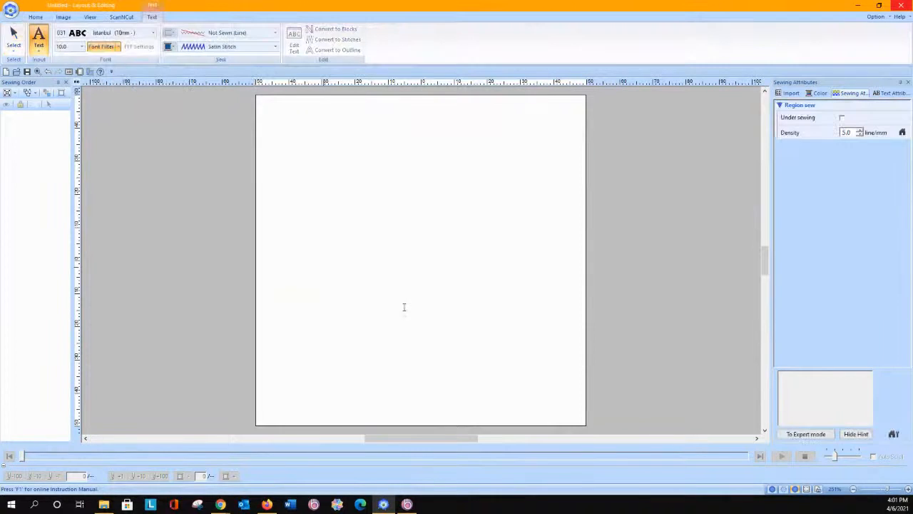
pyautogui.click(373, 265)
pyautogui.write('H')
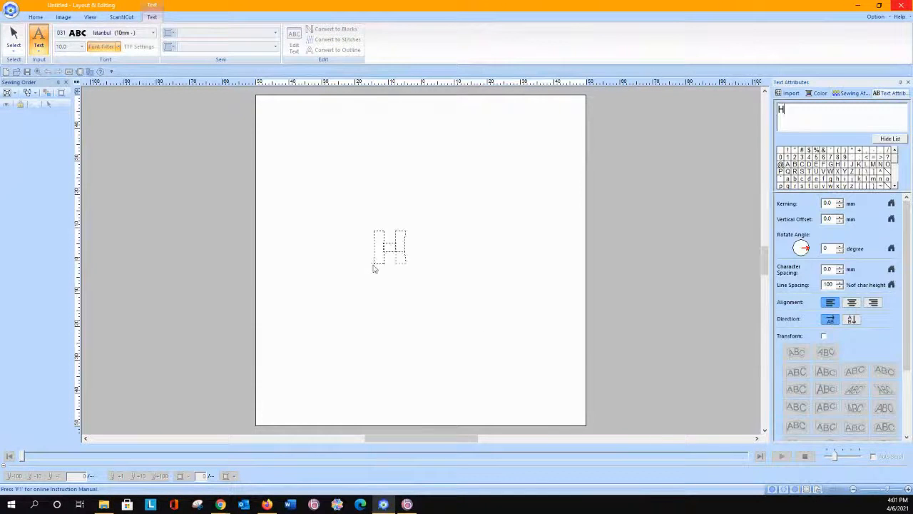
pyautogui.click(13, 38)
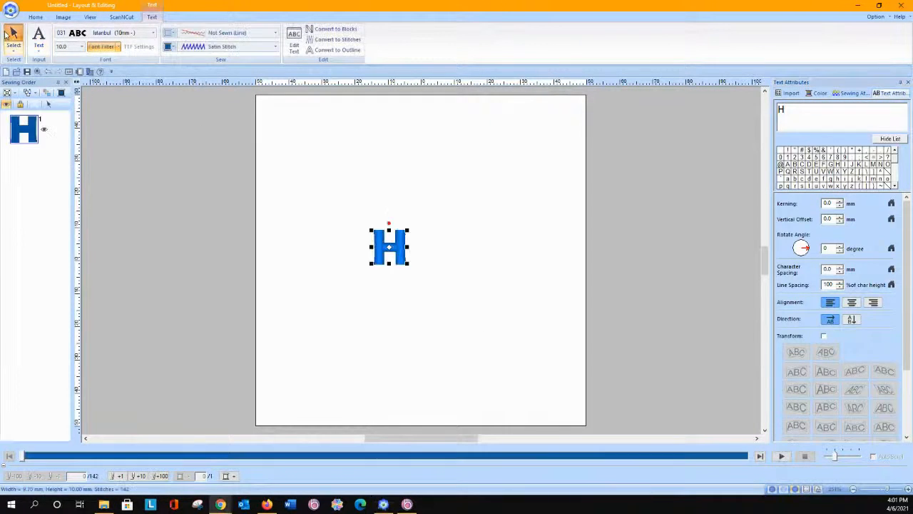
# Step: Enlarge the H to about 31 mm high and change its font to 091 Vermont
pyautogui.moveTo(406, 263); pyautogui.dragTo(508, 330)
pyautogui.click(123, 37)
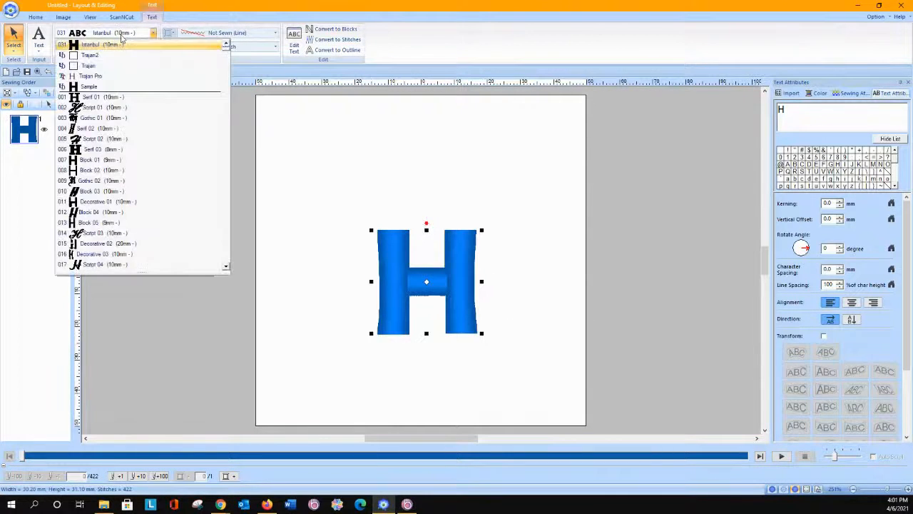
pyautogui.scroll(-5, 143, 181)
pyautogui.scroll(-7, 142, 198)
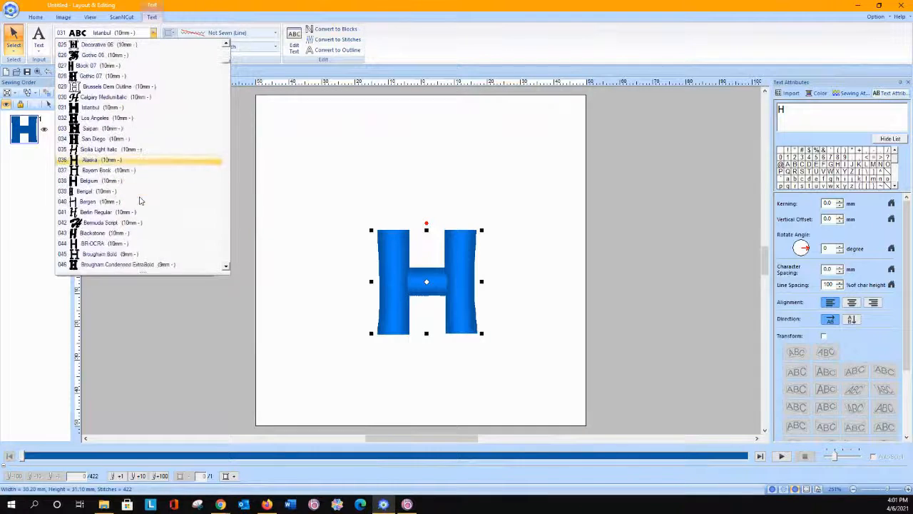
pyautogui.scroll(-10, 141, 202)
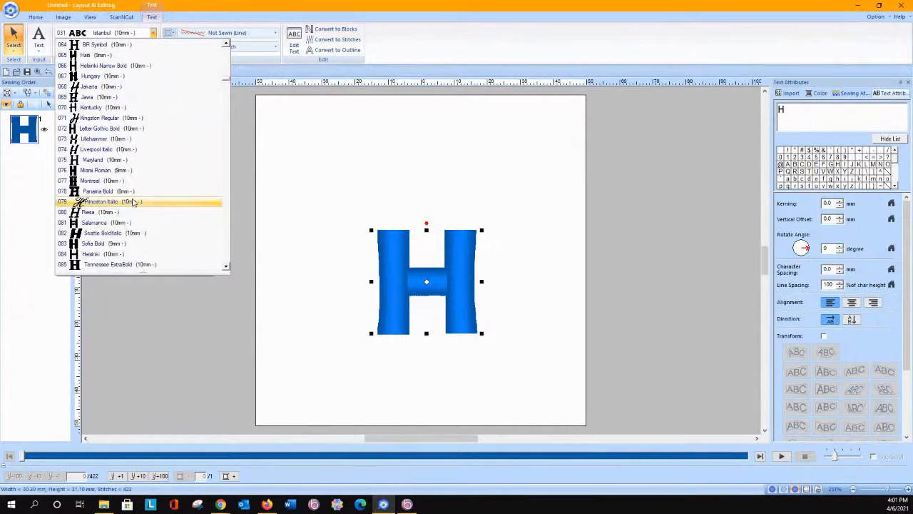
pyautogui.scroll(-4, 136, 204)
pyautogui.click(129, 193)
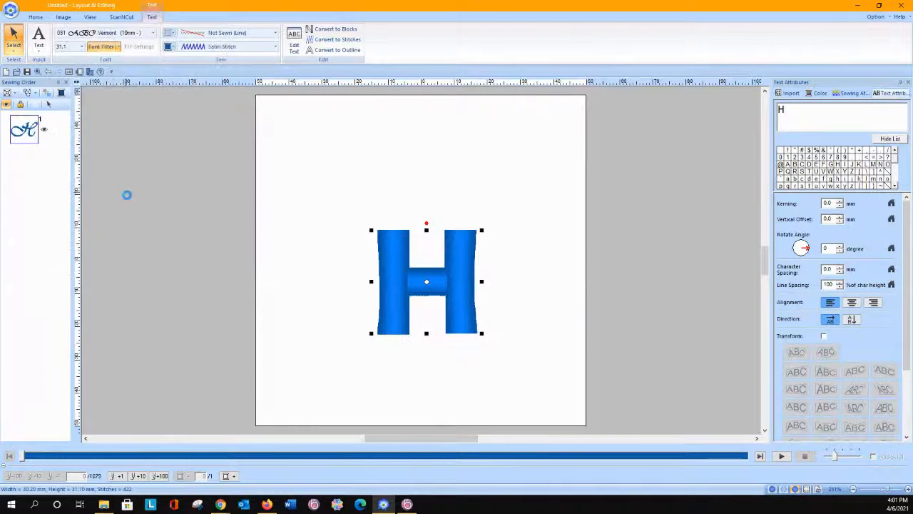
# Step: Change the font of the H to the TrueType font Cooper Black
pyautogui.click(153, 34)
pyautogui.scroll(15, 125, 164)
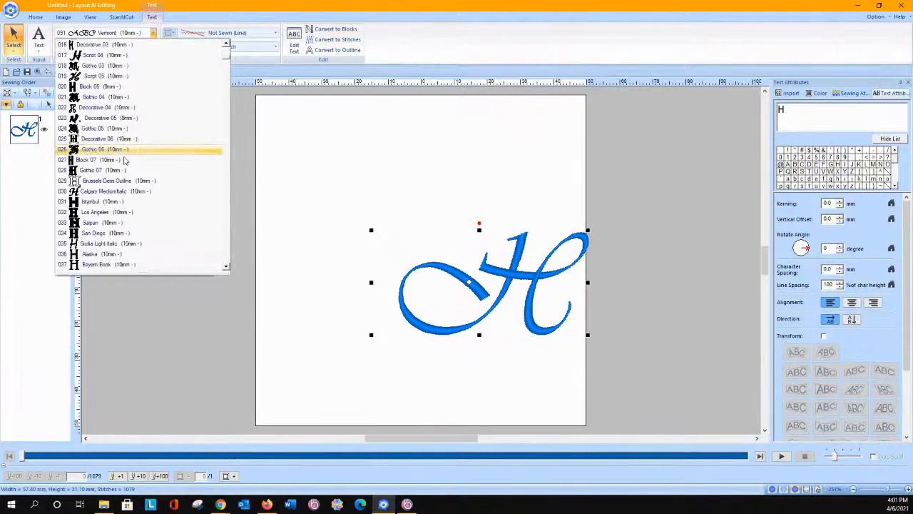
pyautogui.scroll(-12, 125, 164)
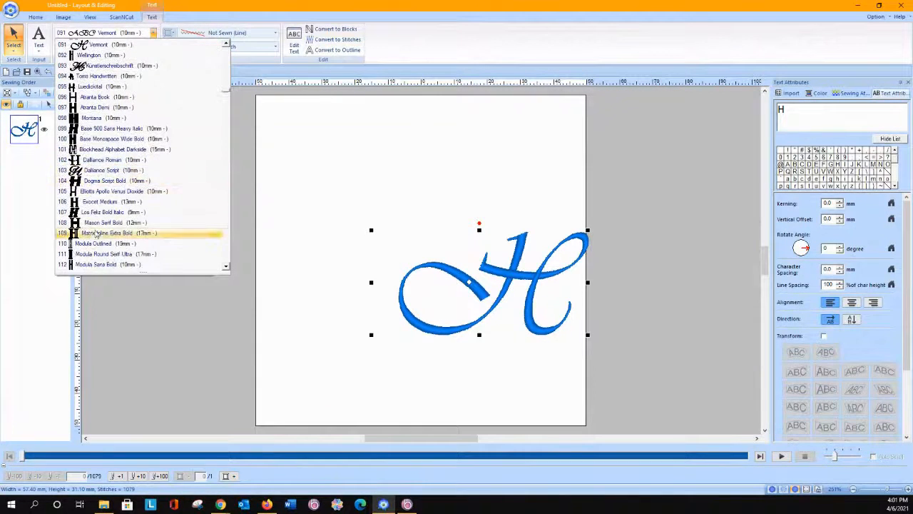
pyautogui.scroll(-3, 100, 235)
pyautogui.scroll(-12, 97, 243)
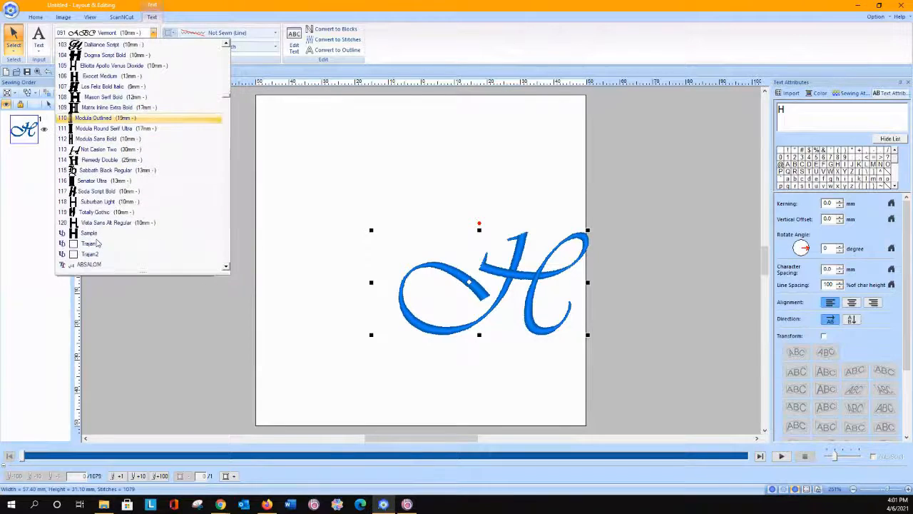
pyautogui.scroll(-15, 97, 243)
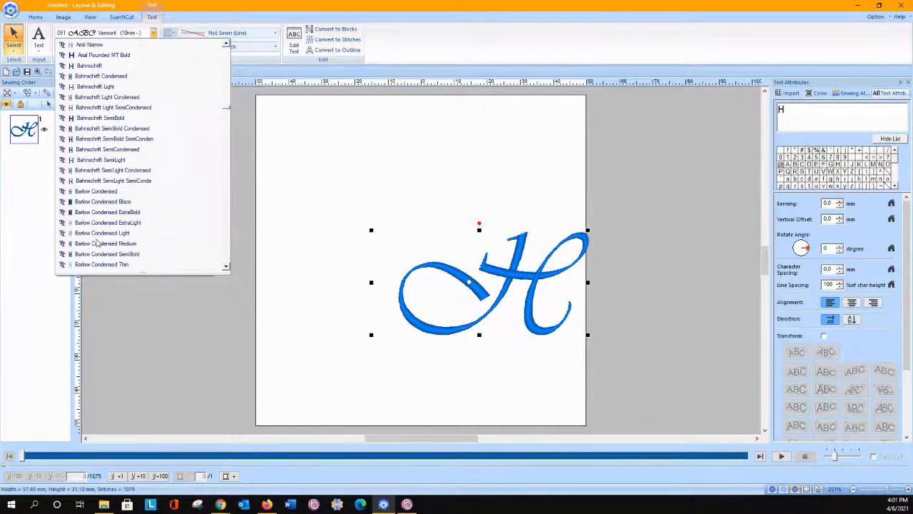
pyautogui.scroll(-4, 98, 243)
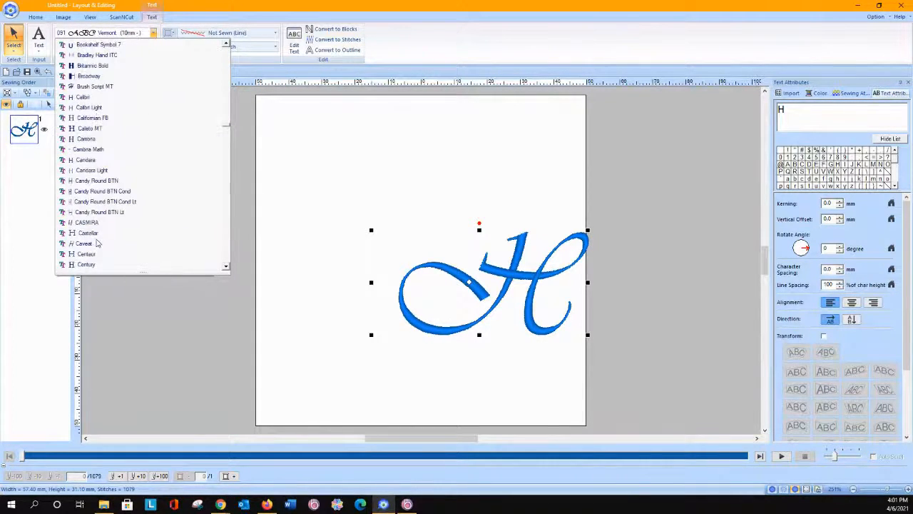
pyautogui.scroll(-7, 98, 244)
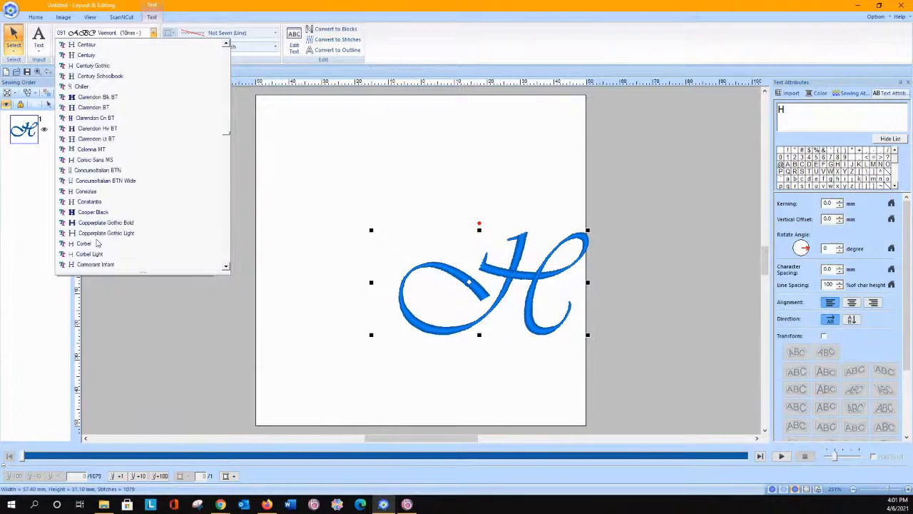
pyautogui.click(93, 212)
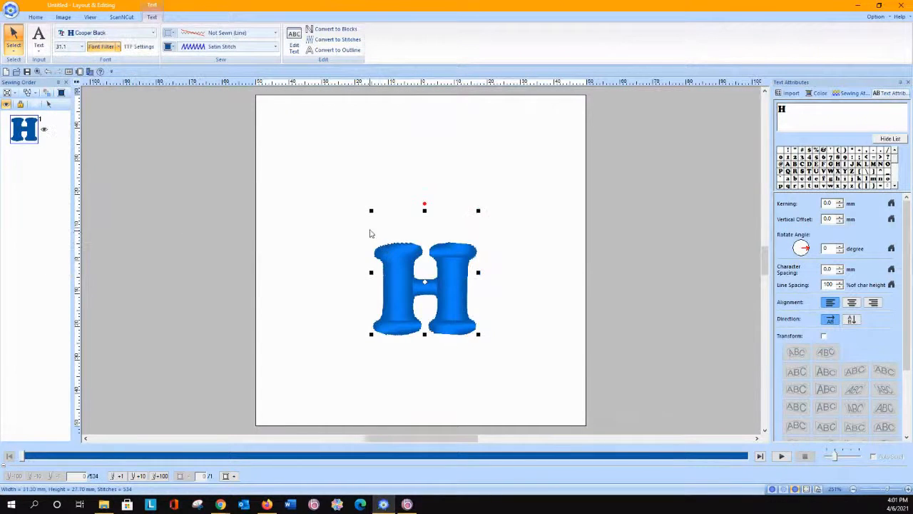
# Step: Enlarge the H to about 54.5 mm wide and 48.2 mm high and move it near the page centre
pyautogui.moveTo(371, 210); pyautogui.dragTo(317, 149)
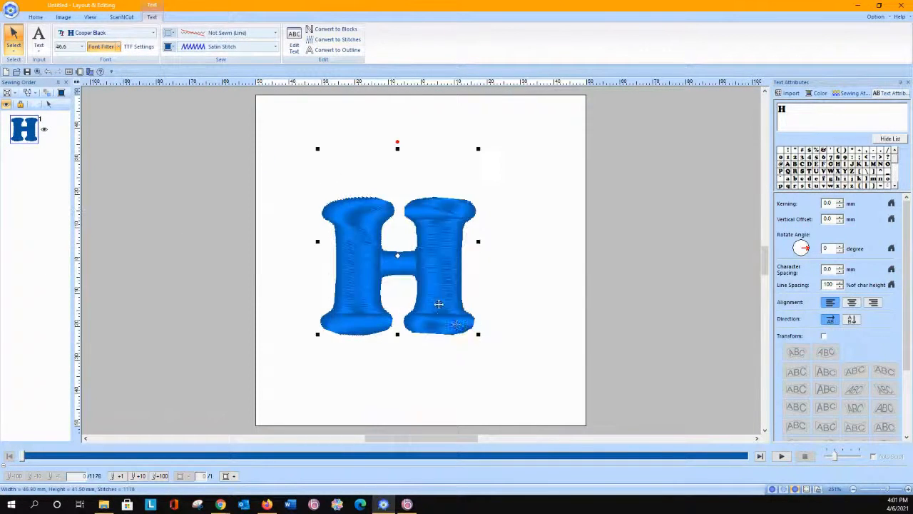
pyautogui.moveTo(477, 334); pyautogui.dragTo(503, 364)
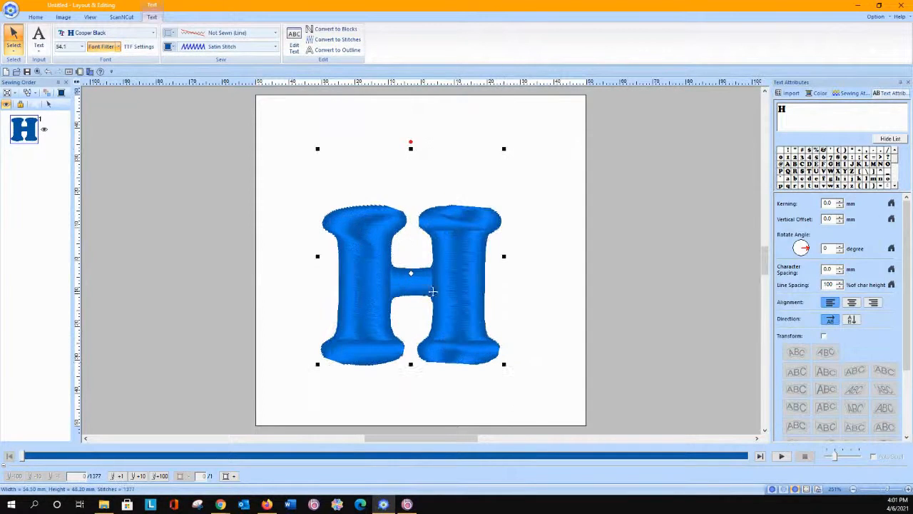
pyautogui.moveTo(457, 269); pyautogui.dragTo(466, 249)
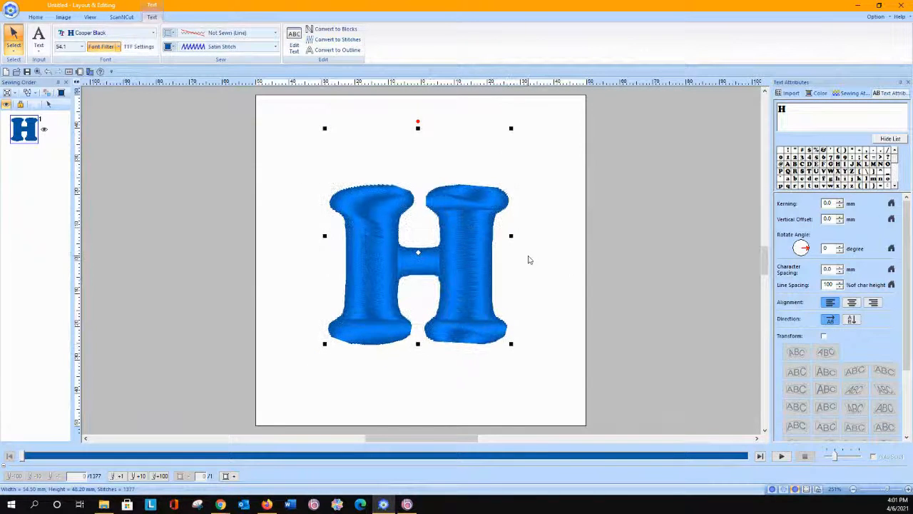
# Step: Draw a circle about 82.4 mm wide and 83.8 mm high around the H
pyautogui.click(230, 96)
pyautogui.click(145, 51)
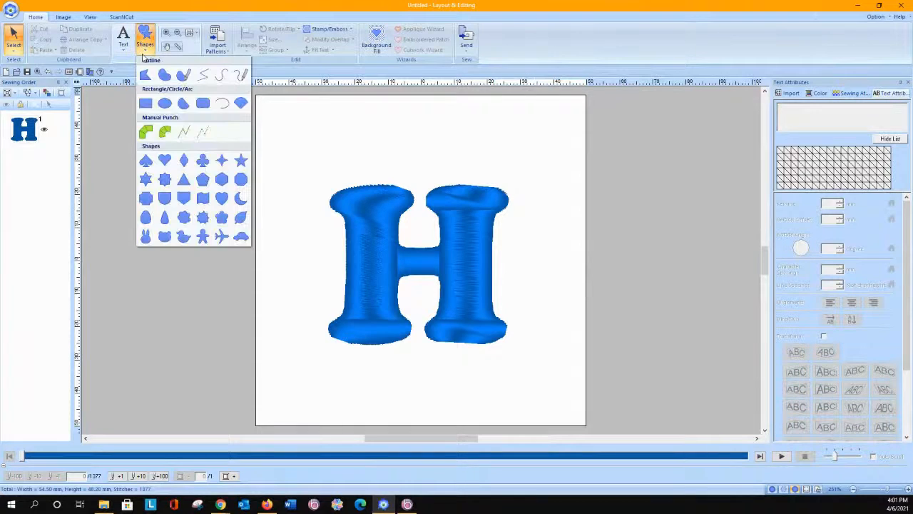
pyautogui.click(165, 130)
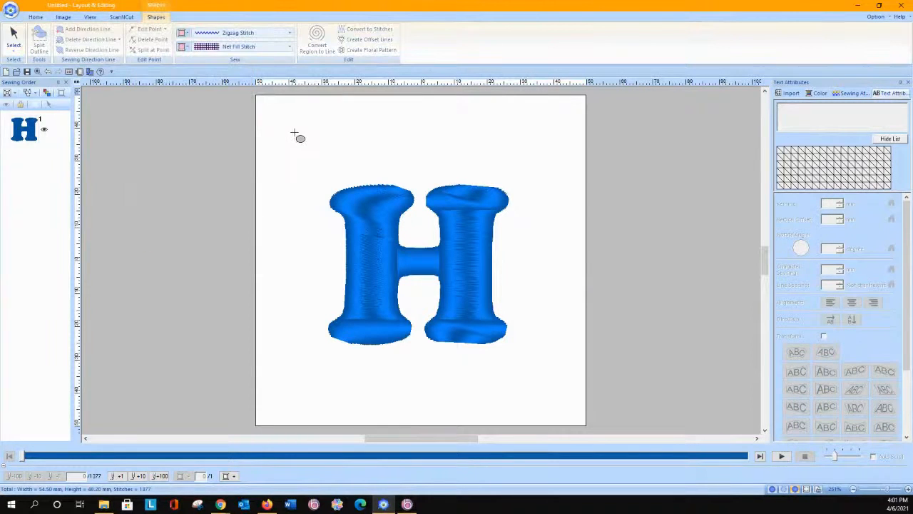
pyautogui.moveTo(292, 150); pyautogui.dragTo(555, 401)
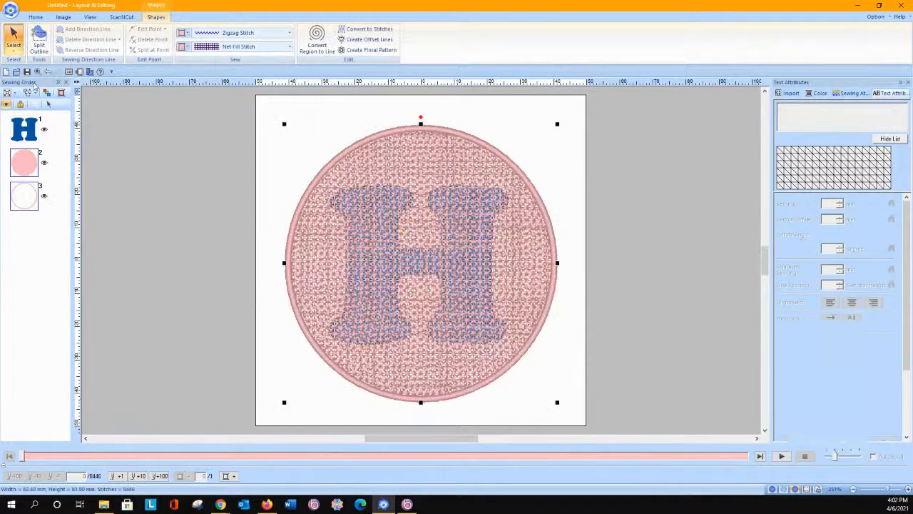
pyautogui.rightClick(365, 175)
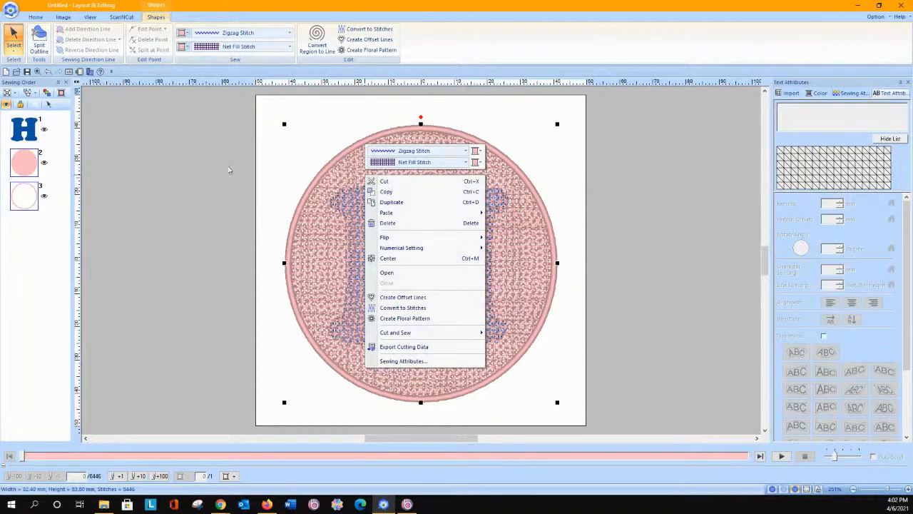
pyautogui.click(229, 169)
# Step: Move the circle's net fill and its outline to the start of the sewing order, with the outline first
pyautogui.click(23, 162)
pyautogui.click(28, 93)
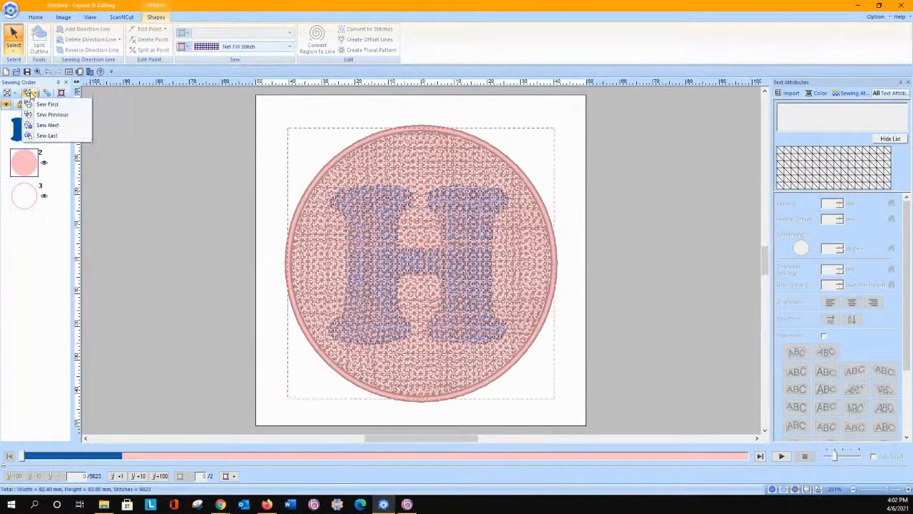
pyautogui.click(47, 104)
pyautogui.click(28, 200)
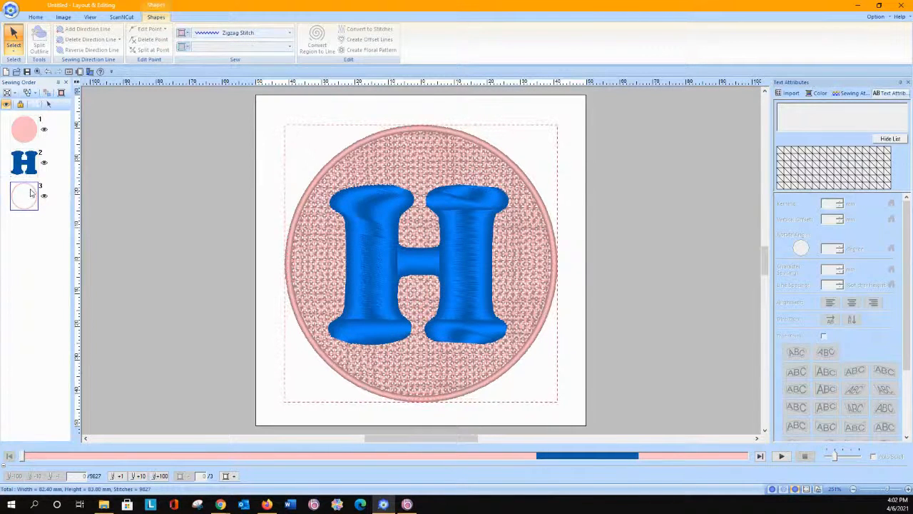
pyautogui.click(30, 93)
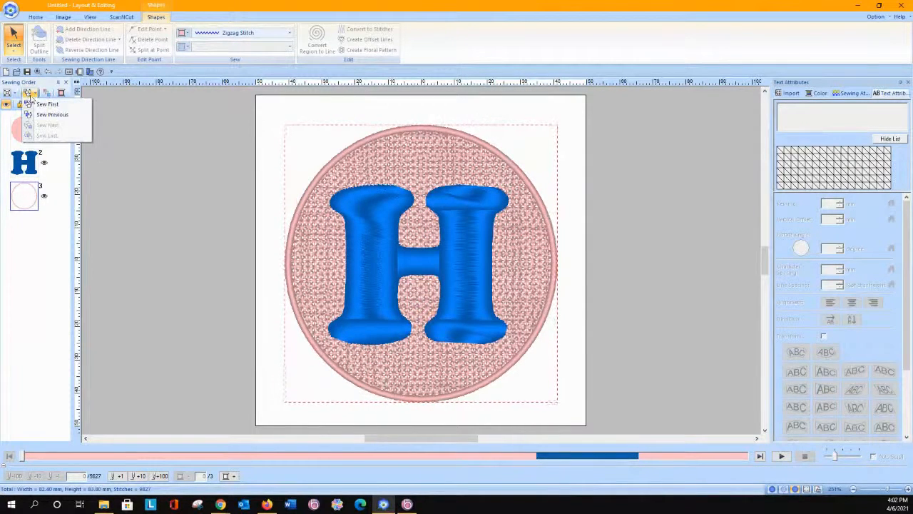
pyautogui.click(47, 104)
pyautogui.click(99, 180)
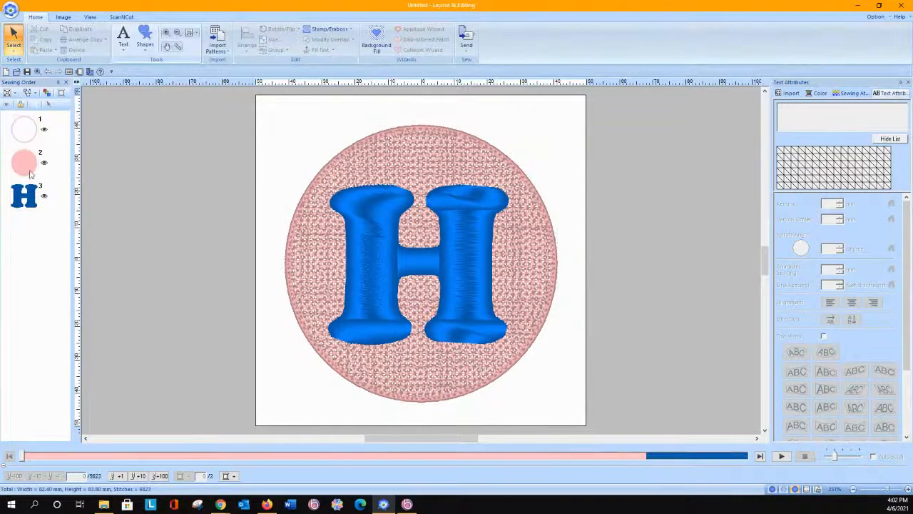
# Step: Set the circle's region to Not Sewn, keeping only its zigzag outline
pyautogui.click(26, 129)
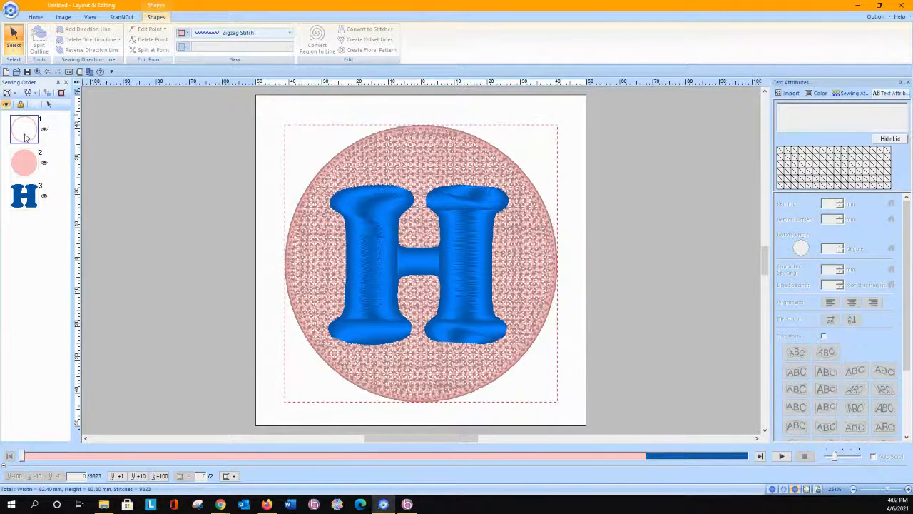
pyautogui.click(30, 132)
pyautogui.click(240, 49)
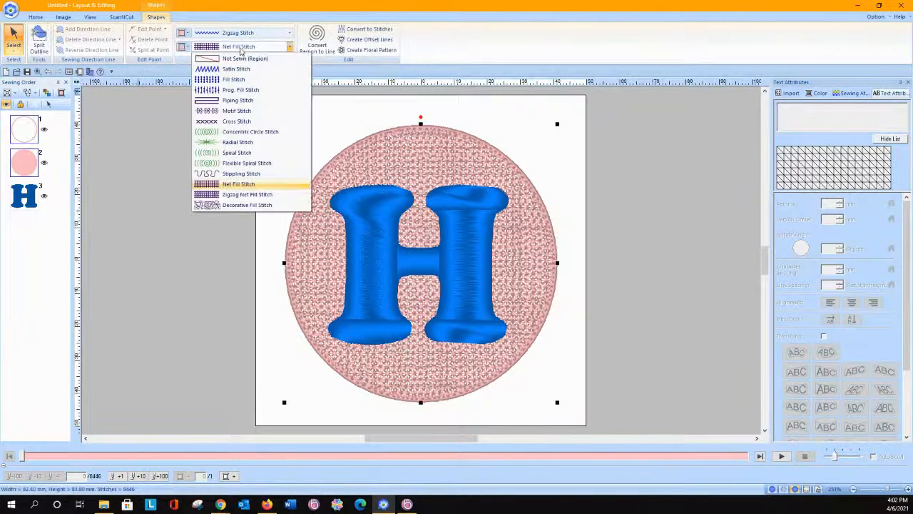
pyautogui.click(239, 61)
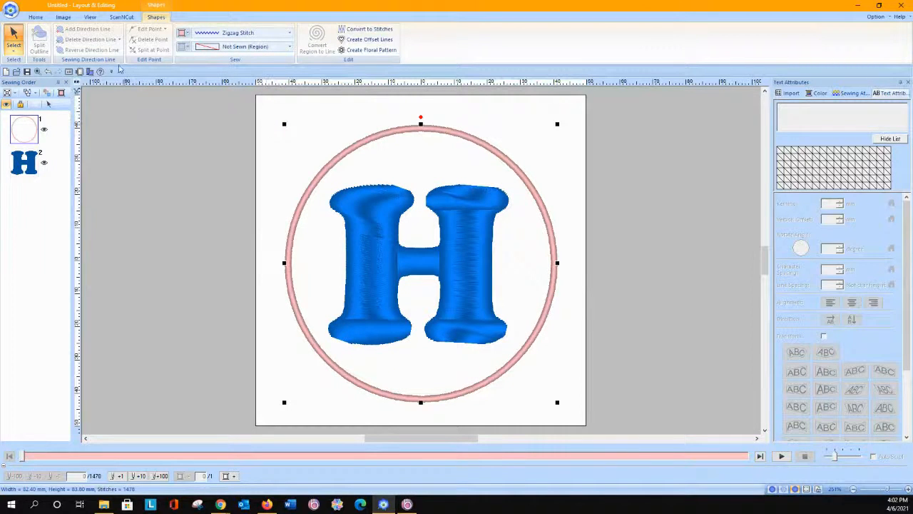
# Step: Select the circle and the H and align them to the horizontal center and vertical middle
pyautogui.click(13, 46)
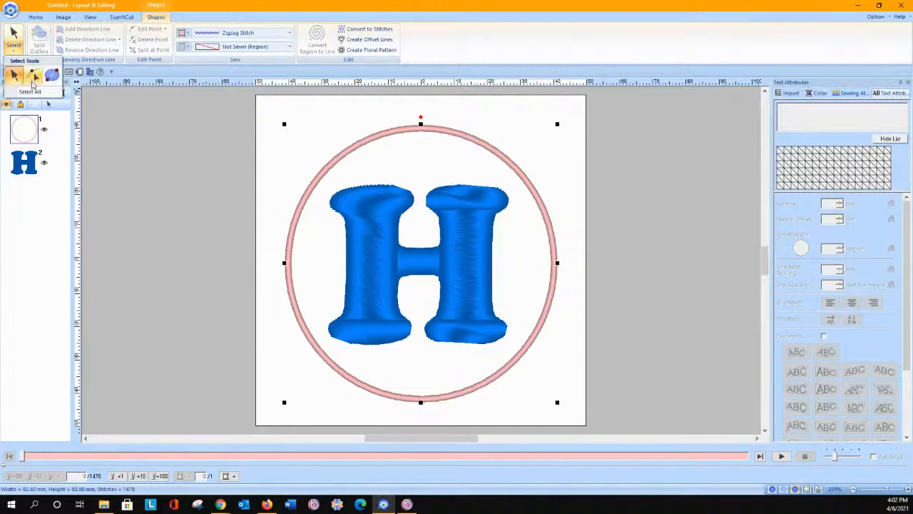
pyautogui.click(30, 92)
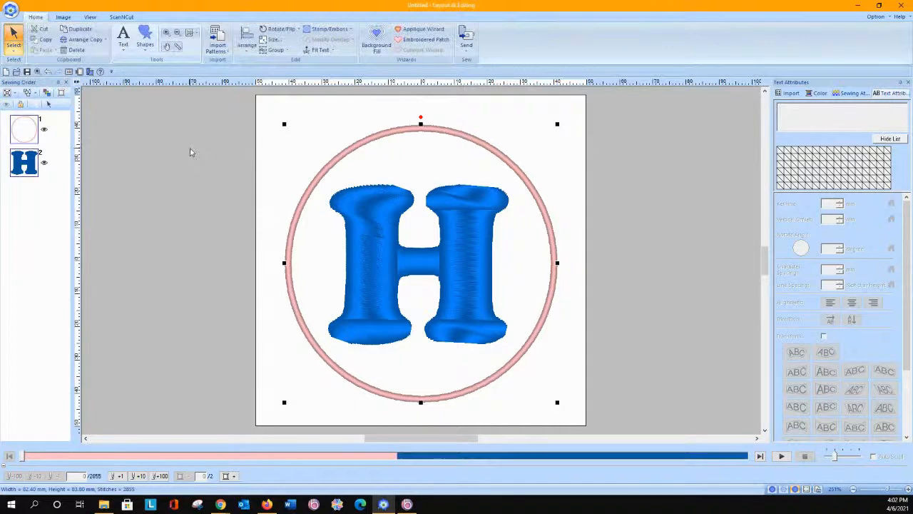
pyautogui.click(89, 17)
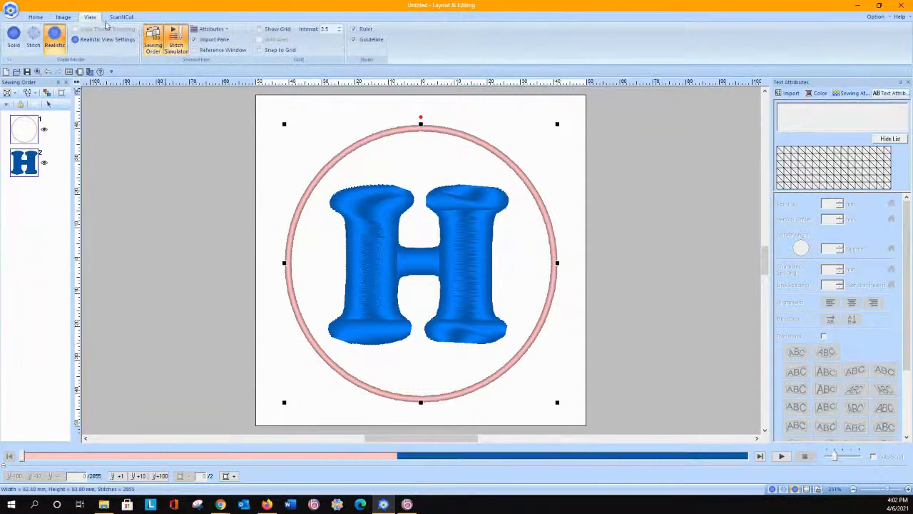
pyautogui.click(36, 18)
pyautogui.click(248, 43)
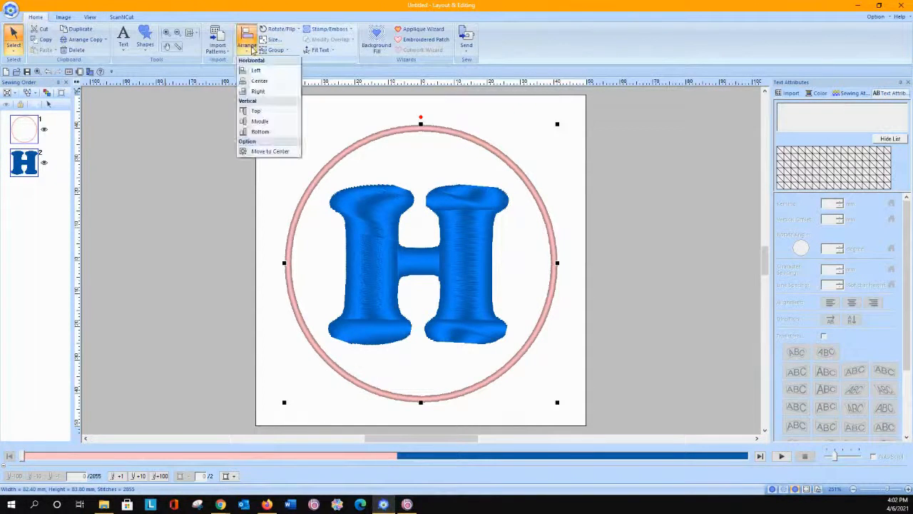
pyautogui.click(259, 81)
pyautogui.click(247, 43)
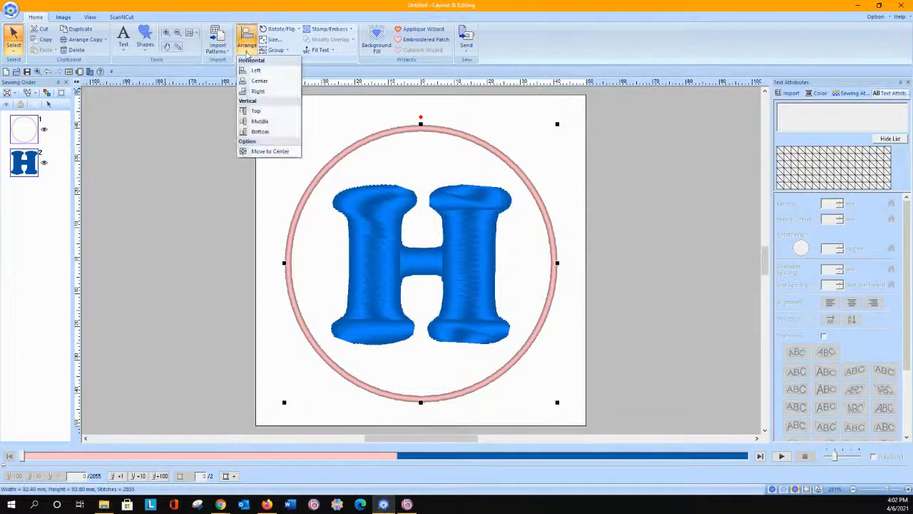
pyautogui.click(259, 122)
# Step: Nudge the H upward inside the circle to correct its vertical position
pyautogui.click(381, 265)
pyautogui.press('Up')
pyautogui.press('Up')
pyautogui.press('Up')
pyautogui.press('Up')
pyautogui.press('Up')
pyautogui.press('Up')
pyautogui.press('Up')
pyautogui.press('Up')
pyautogui.press('Up')
pyautogui.press('Up')
pyautogui.press('Up')
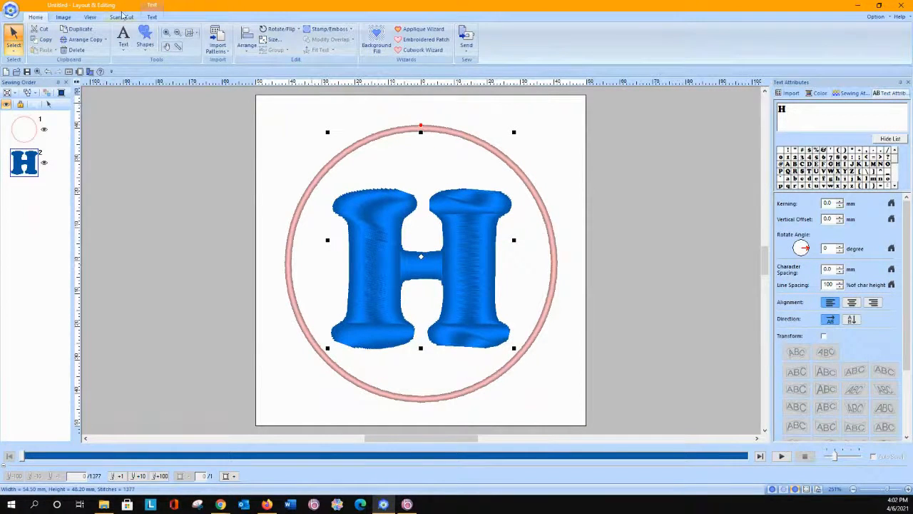
# Step: Convert the H to an outline shape and align it with the circle at the vertical middle and horizontal center
pyautogui.click(152, 17)
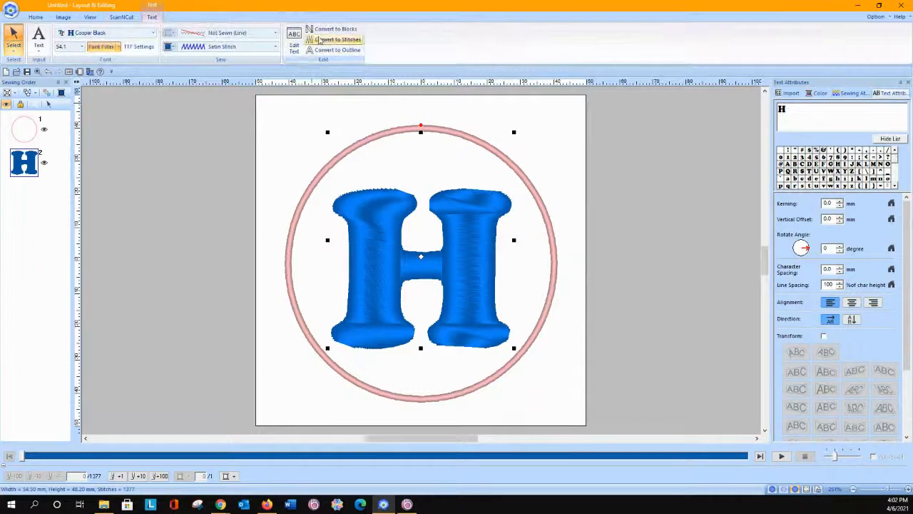
pyautogui.click(311, 51)
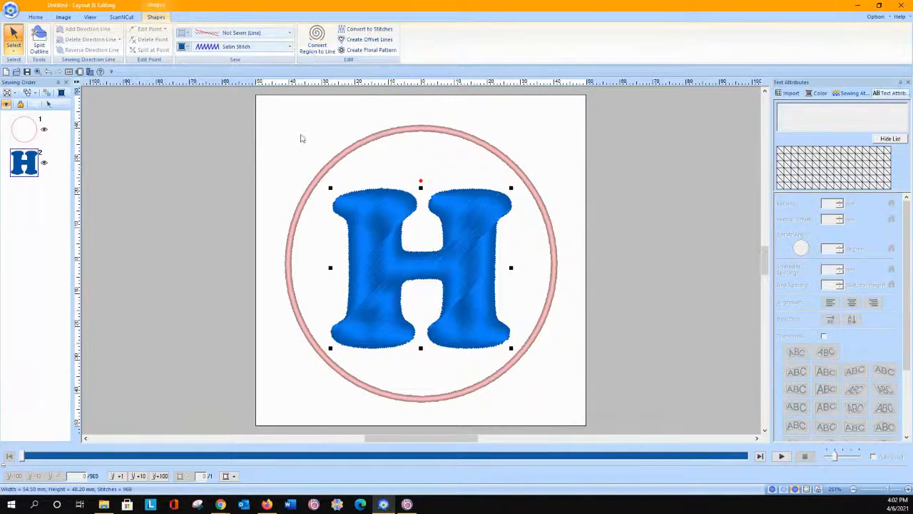
pyautogui.moveTo(223, 100); pyautogui.dragTo(592, 422)
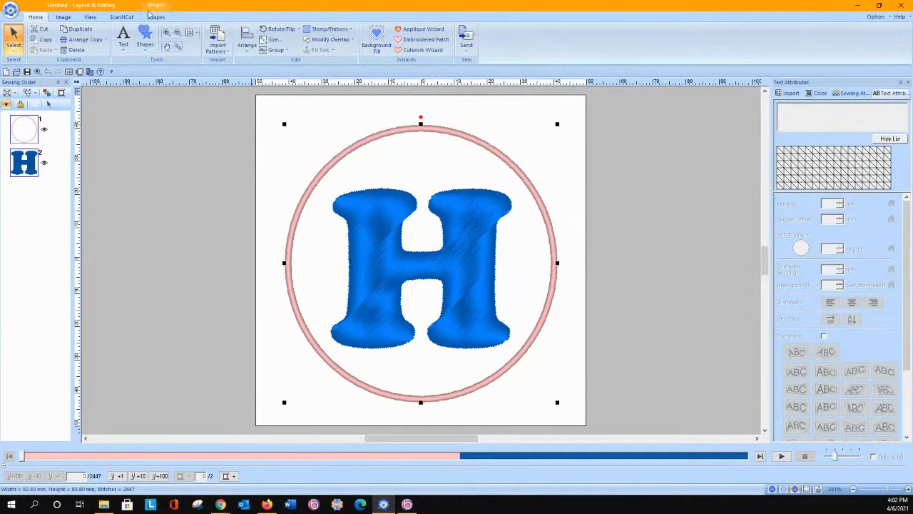
pyautogui.click(247, 42)
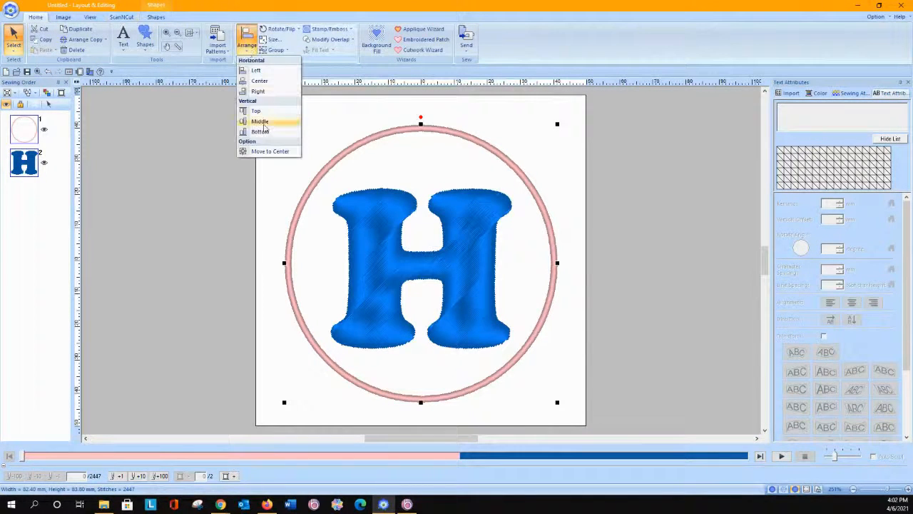
pyautogui.click(264, 126)
pyautogui.click(246, 41)
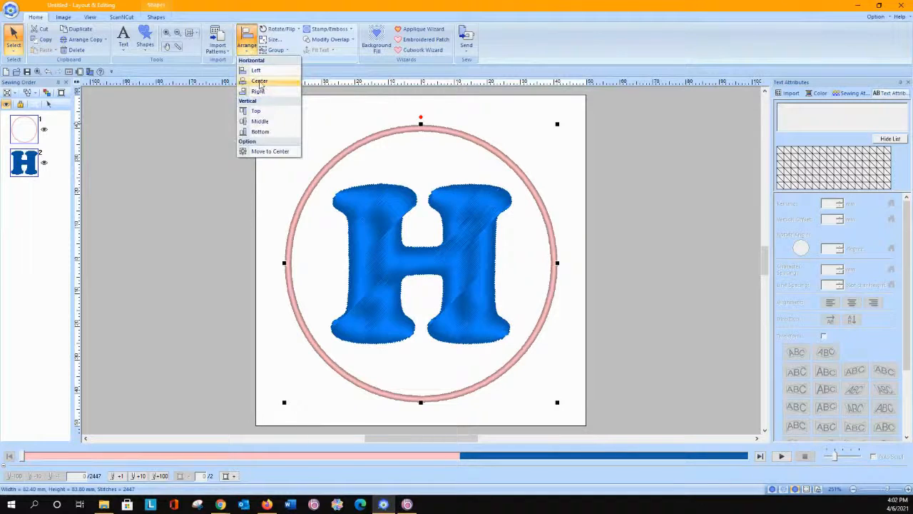
pyautogui.click(259, 81)
pyautogui.click(562, 179)
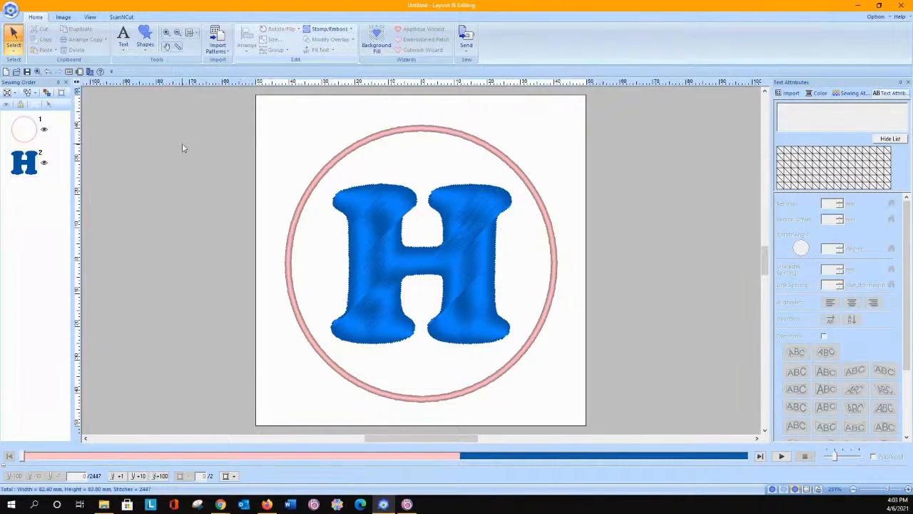
# Step: Start a Decorative Fill background in the region between the circle and the H, excluding internal patterns, and preview it
pyautogui.click(376, 40)
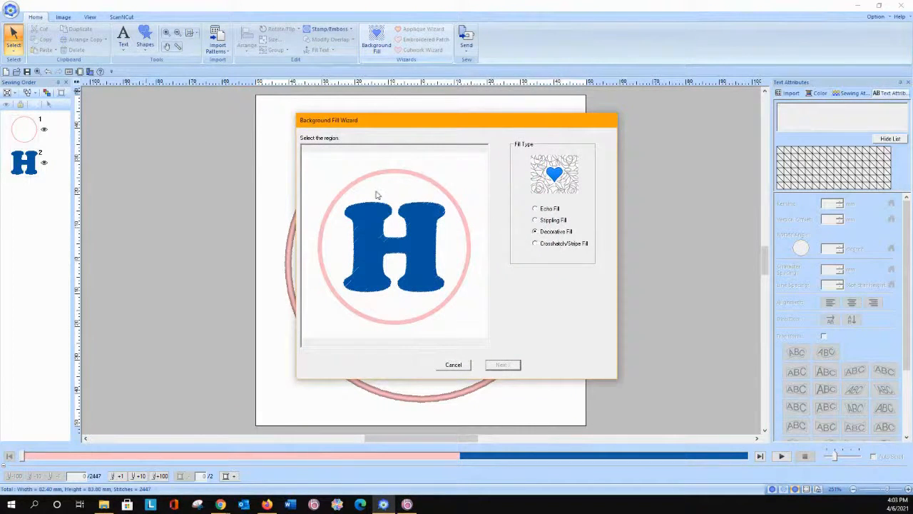
pyautogui.click(377, 195)
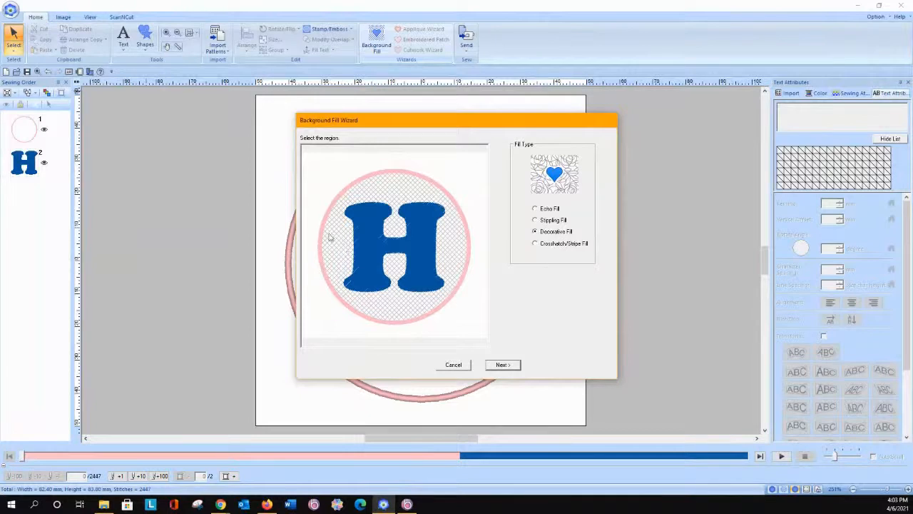
pyautogui.click(503, 365)
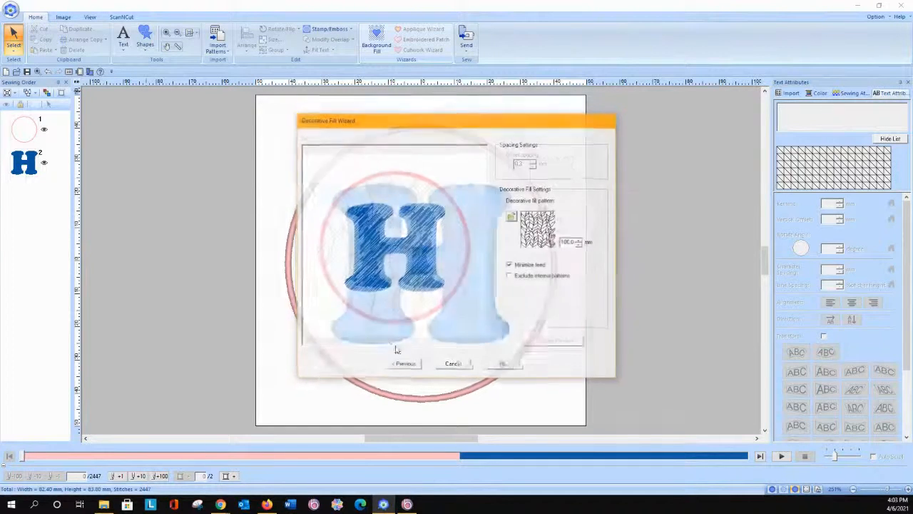
pyautogui.click(513, 277)
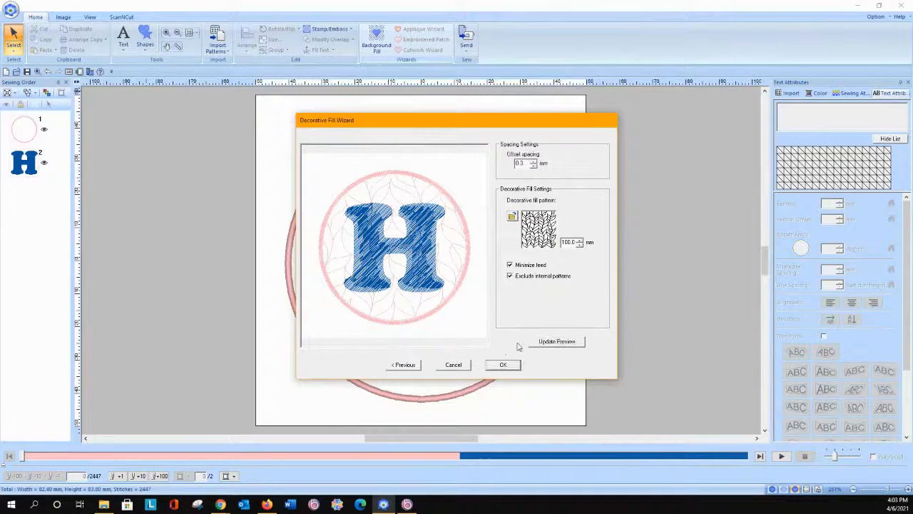
pyautogui.click(551, 341)
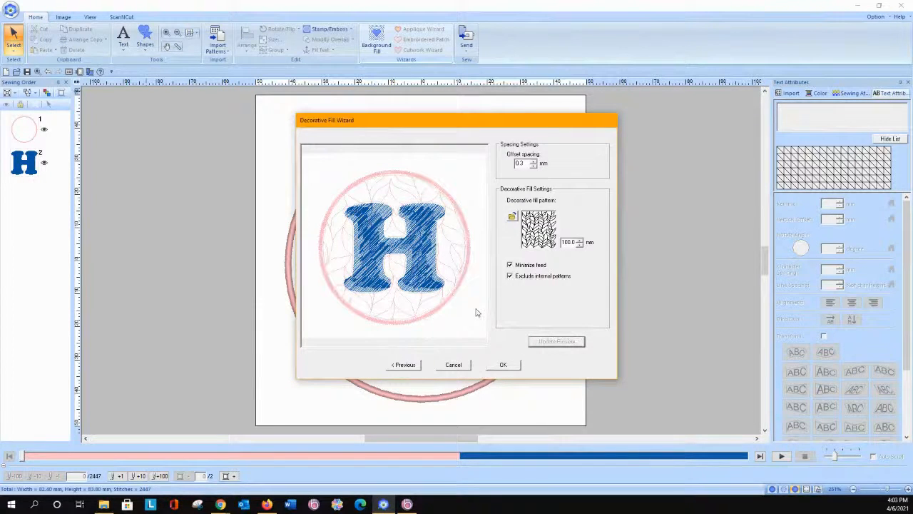
# Step: Set the decorative fill's offset spacing to 0.0 mm, update the preview and apply the fill
pyautogui.click(534, 167)
pyautogui.click(534, 167)
pyautogui.click(534, 166)
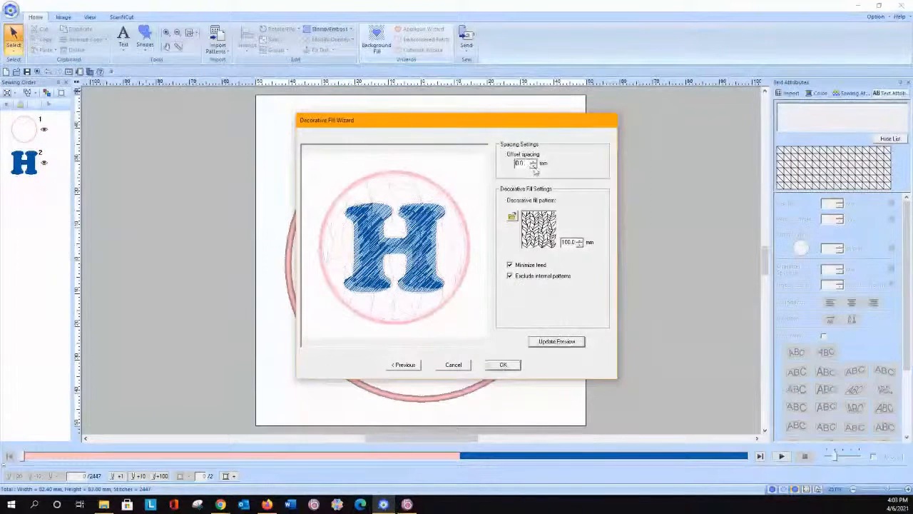
pyautogui.click(563, 341)
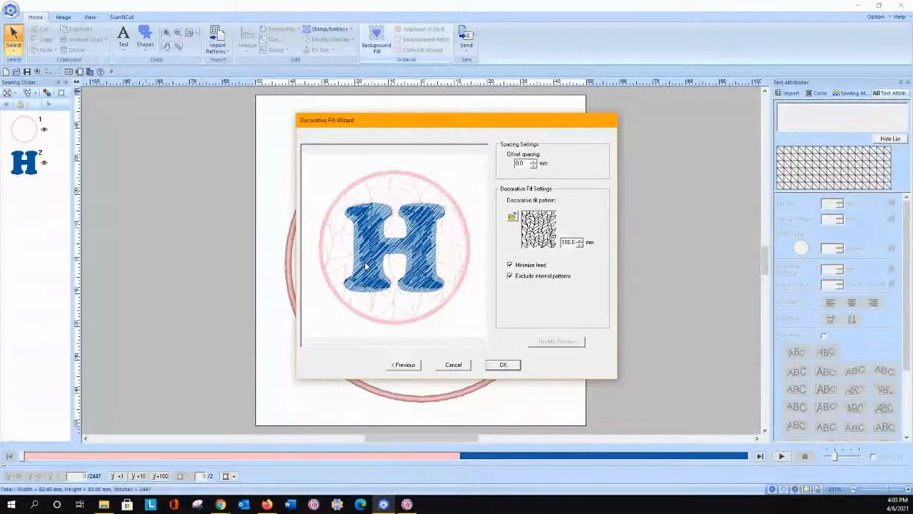
pyautogui.click(505, 365)
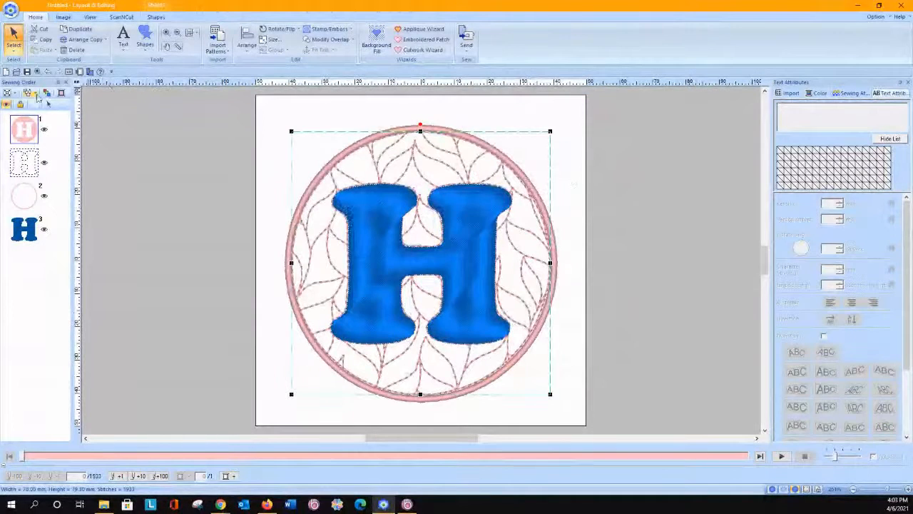
# Step: Change the background region around the H to Net Fill Stitch with the combined square-and-diagonal pattern
pyautogui.click(115, 138)
pyautogui.click(23, 130)
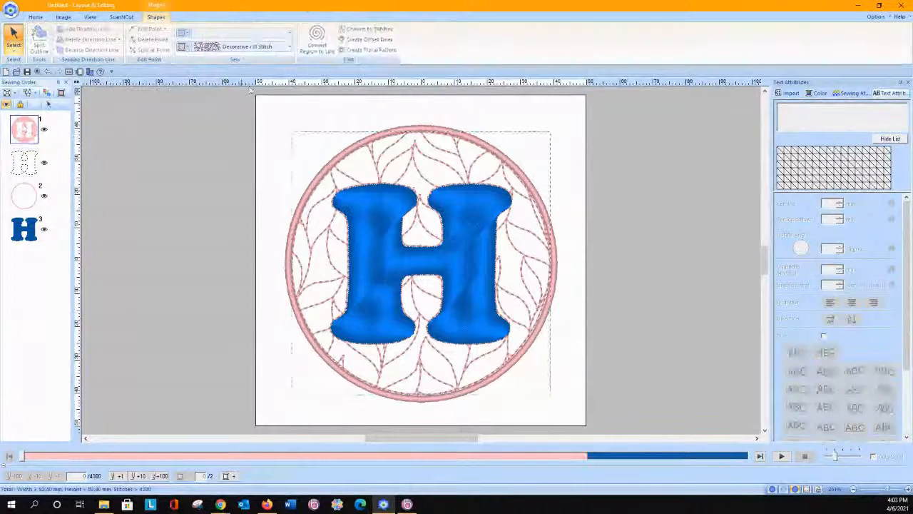
pyautogui.click(255, 48)
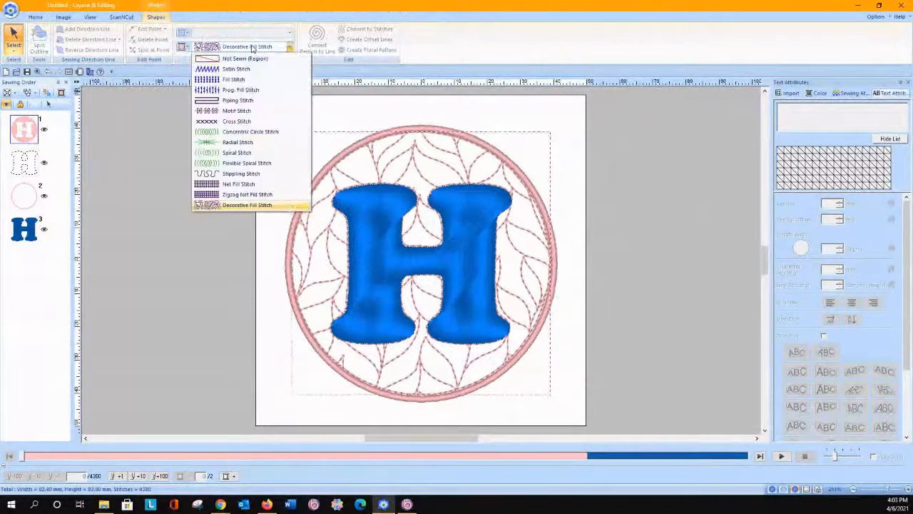
pyautogui.click(238, 184)
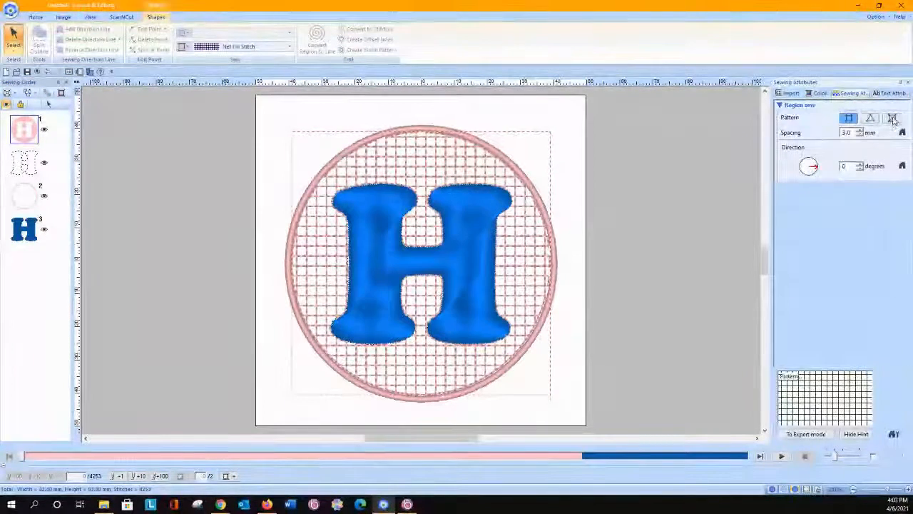
pyautogui.click(892, 119)
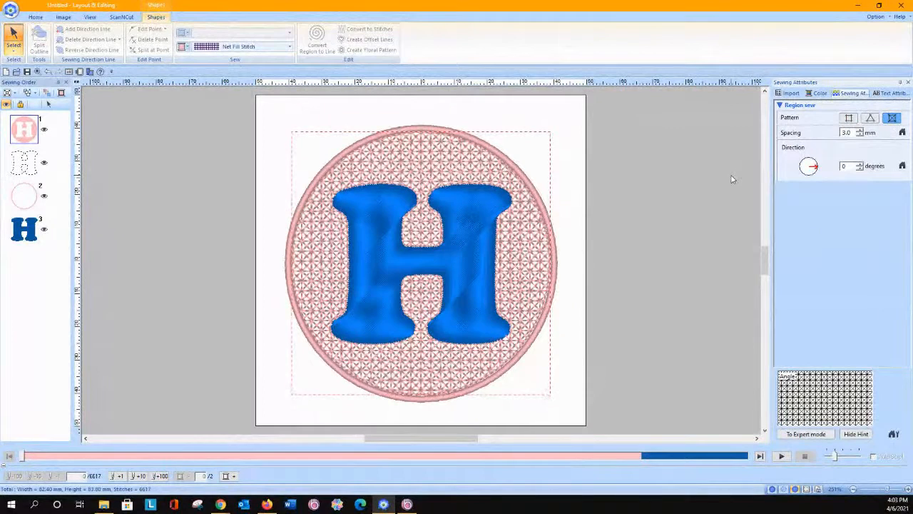
# Step: Reduce the net fill's spacing to 2.0 mm
pyautogui.click(859, 135)
pyautogui.click(859, 136)
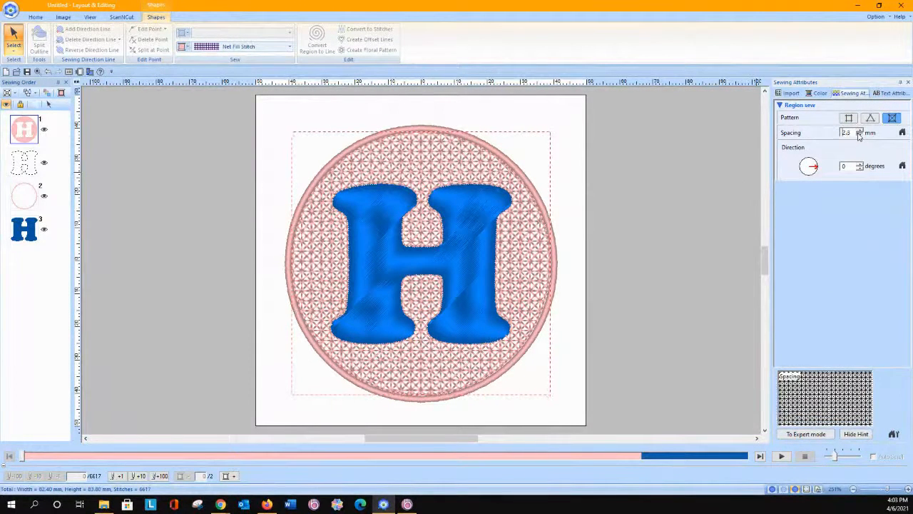
pyautogui.click(859, 136)
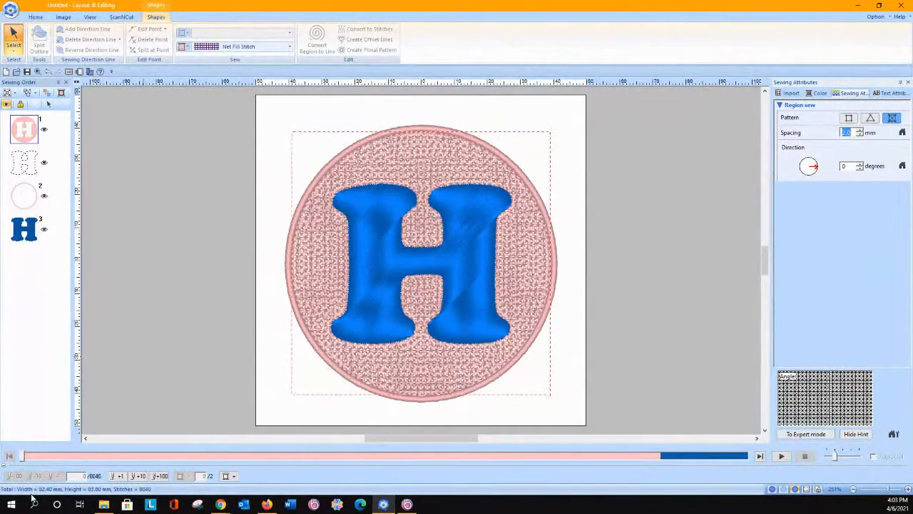
# Step: Delete the blue satin-stitched H, keeping the net-filled background and the circle outline
pyautogui.click(161, 174)
pyautogui.click(29, 230)
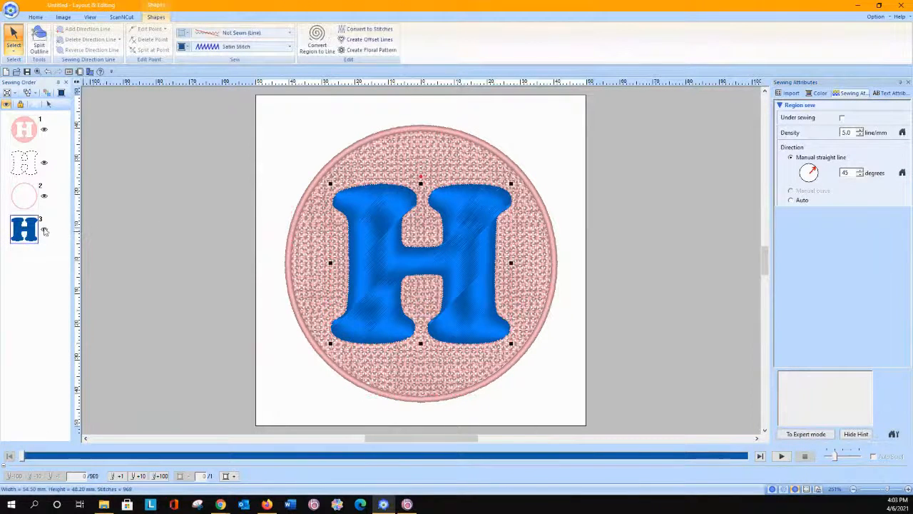
pyautogui.press('Delete')
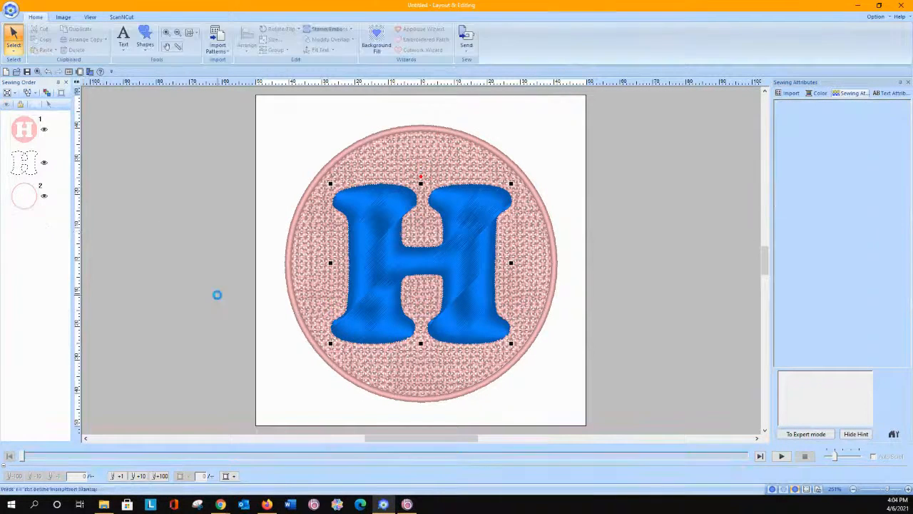
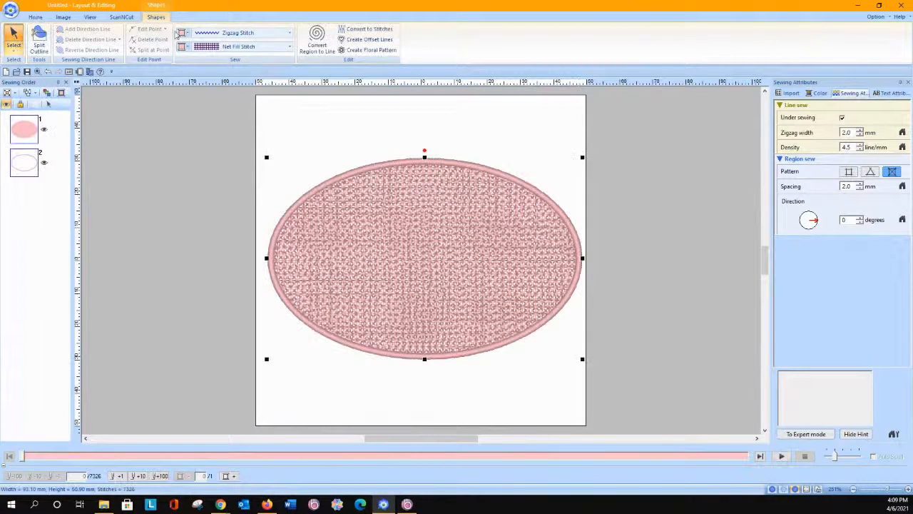
# Step: Set the oval's region to Not Sewn and change its outline to Running Stitch
pyautogui.click(236, 46)
pyautogui.click(201, 57)
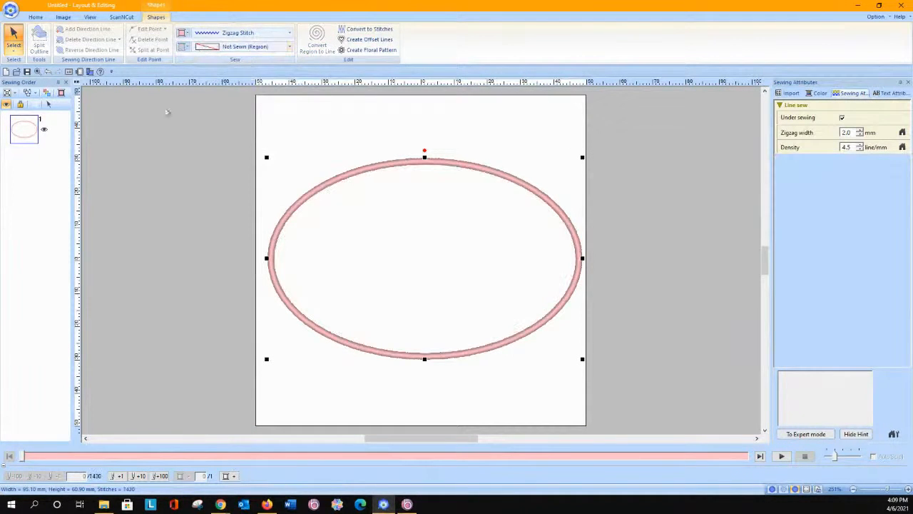
pyautogui.click(287, 32)
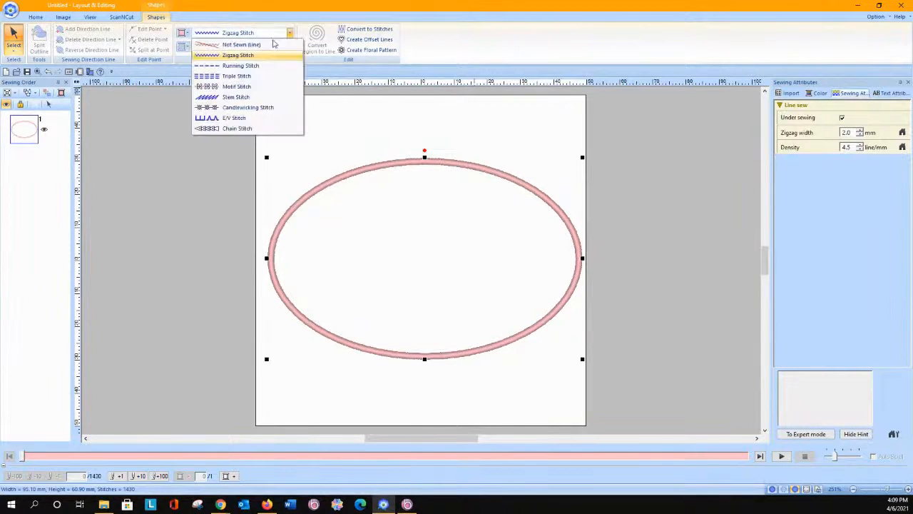
pyautogui.click(264, 67)
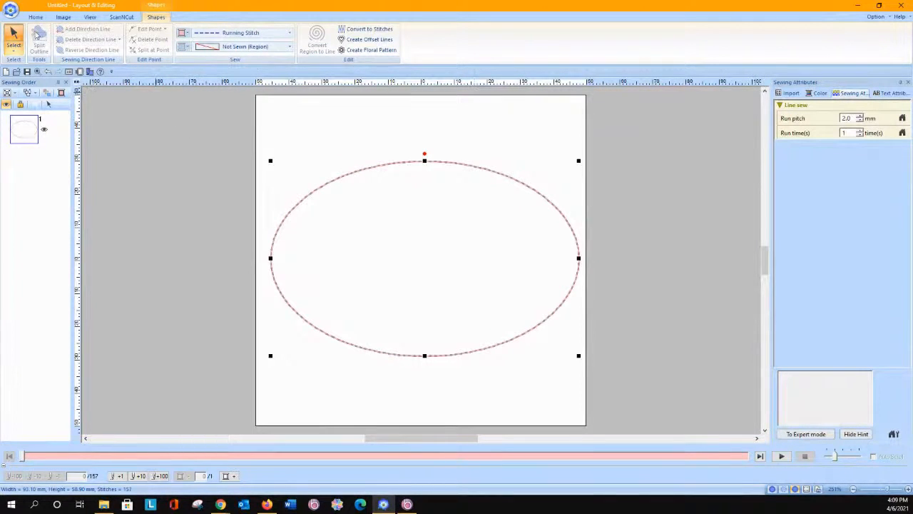
# Step: Add a first name in Cooper Black text at size 10.0 inside the oval and return to selection mode
pyautogui.click(35, 16)
pyautogui.click(123, 39)
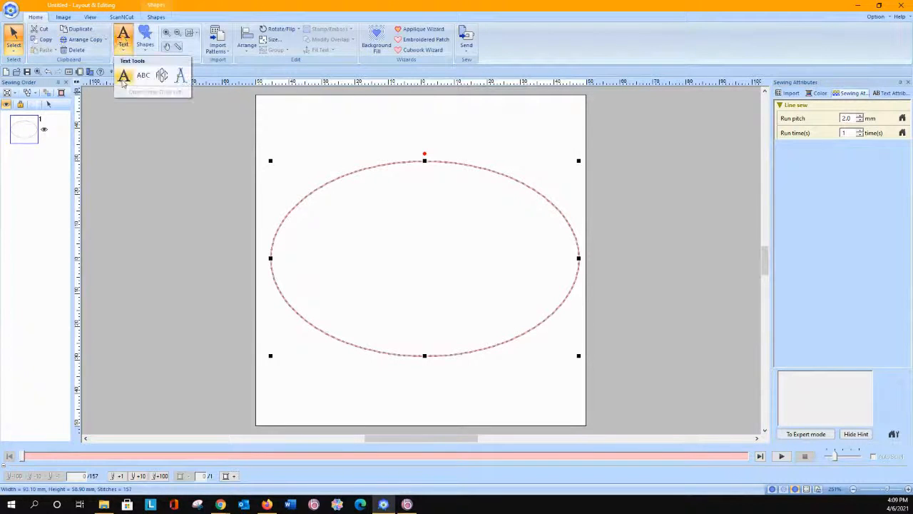
pyautogui.click(122, 74)
pyautogui.click(350, 279)
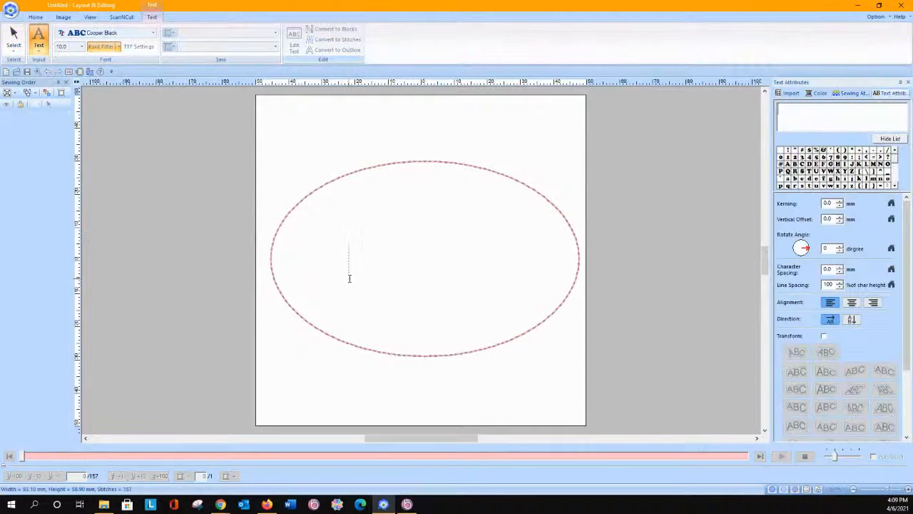
pyautogui.write('Cindy')
pyautogui.click(14, 39)
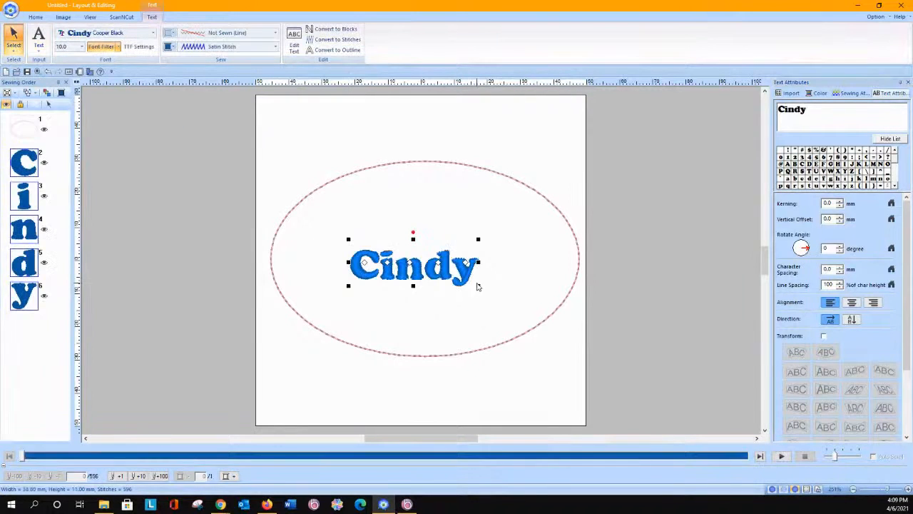
# Step: Enlarge the name lettering to about 61.5 by 17.5 mm, reposition it within the oval, and convert it to outlines
pyautogui.moveTo(479, 286); pyautogui.dragTo(527, 302)
pyautogui.moveTo(352, 244); pyautogui.dragTo(321, 207)
pyautogui.moveTo(400, 271); pyautogui.dragTo(405, 267)
pyautogui.click(335, 50)
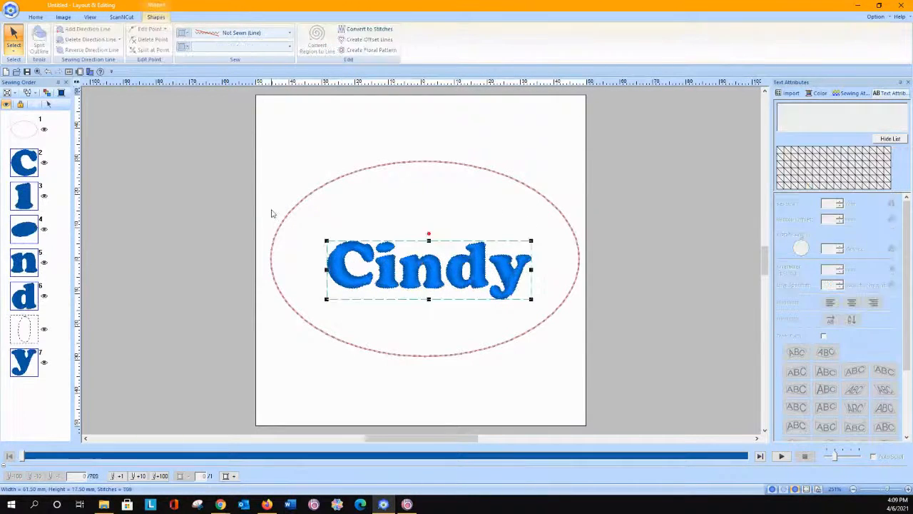
# Step: Align the oval and the name lettering with each other, centred horizontally and at the middle vertically, and deselect them
pyautogui.moveTo(223, 130); pyautogui.dragTo(604, 391)
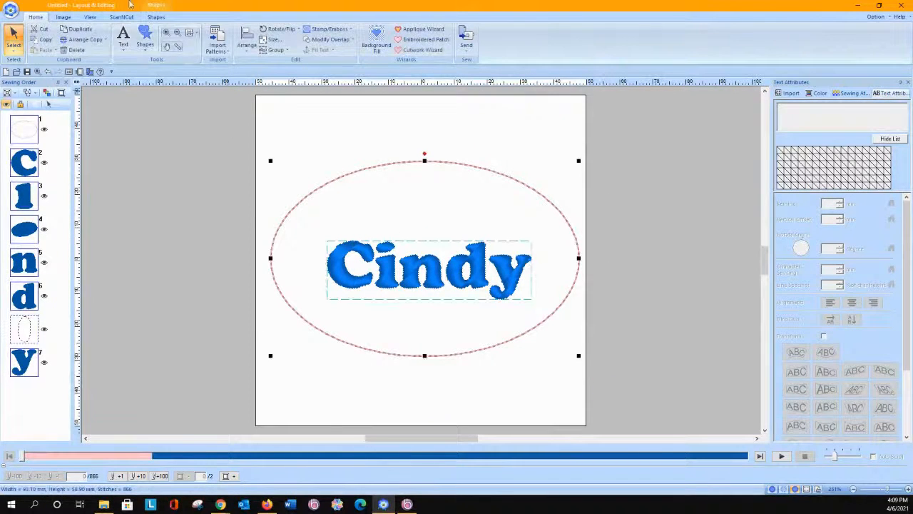
pyautogui.click(247, 44)
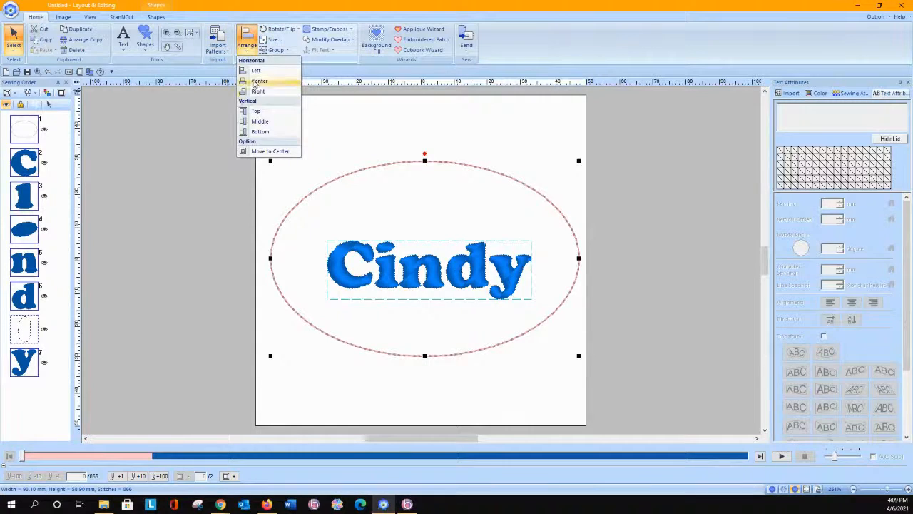
pyautogui.click(259, 81)
pyautogui.click(246, 45)
pyautogui.click(265, 123)
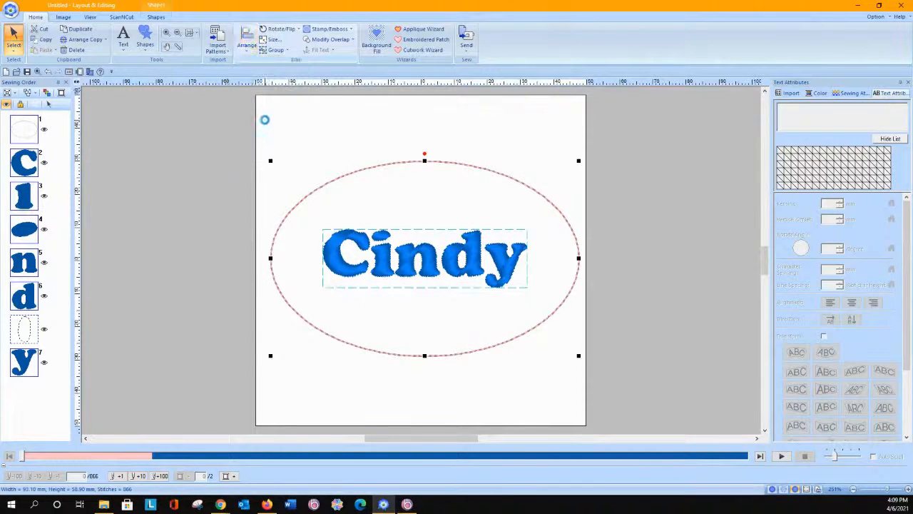
pyautogui.click(264, 124)
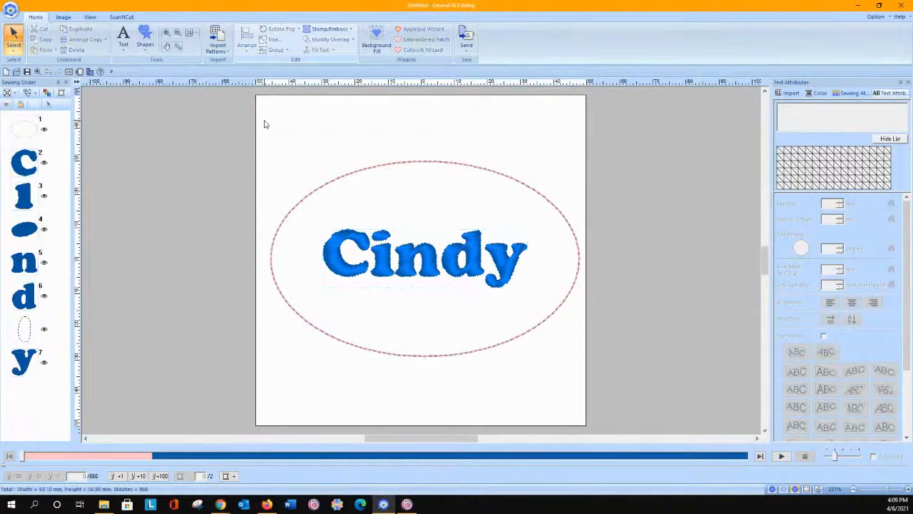
# Step: Fill the area between the oval and the lettering with a Decorative Fill background using 0.0 mm offset spacing
pyautogui.click(376, 40)
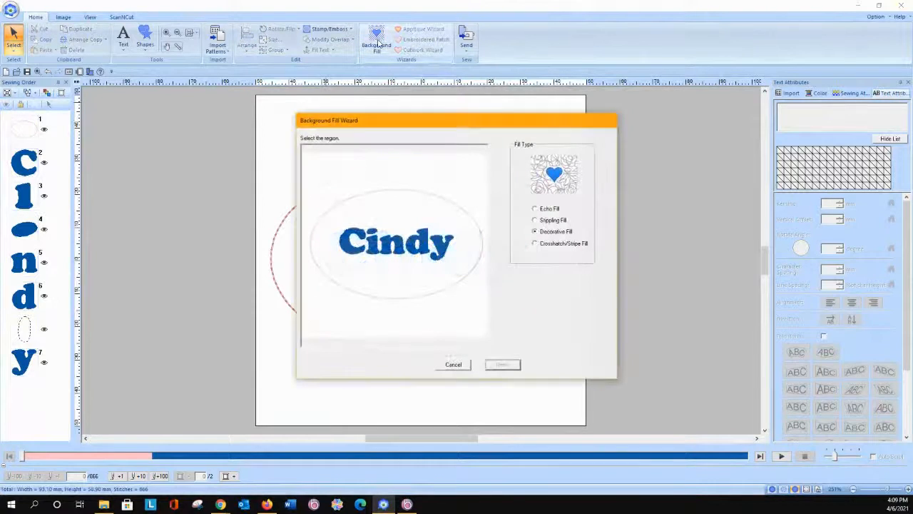
pyautogui.click(430, 211)
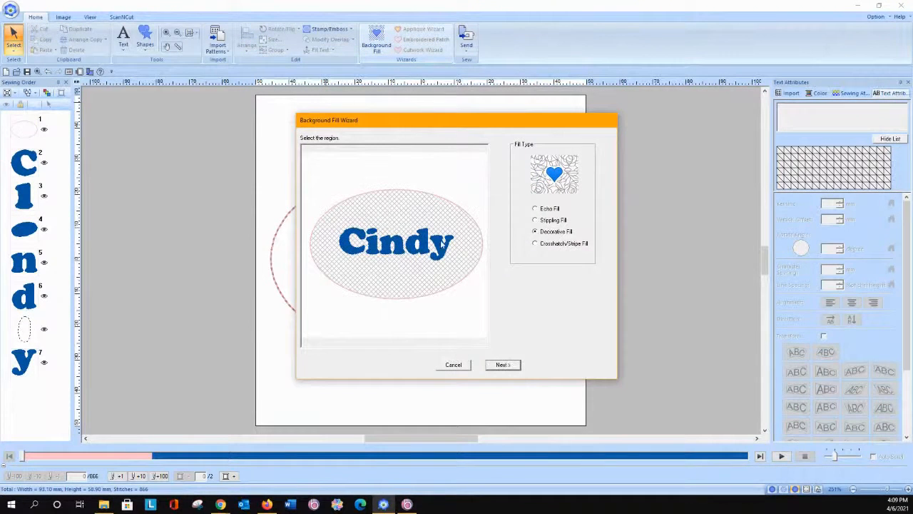
pyautogui.click(502, 364)
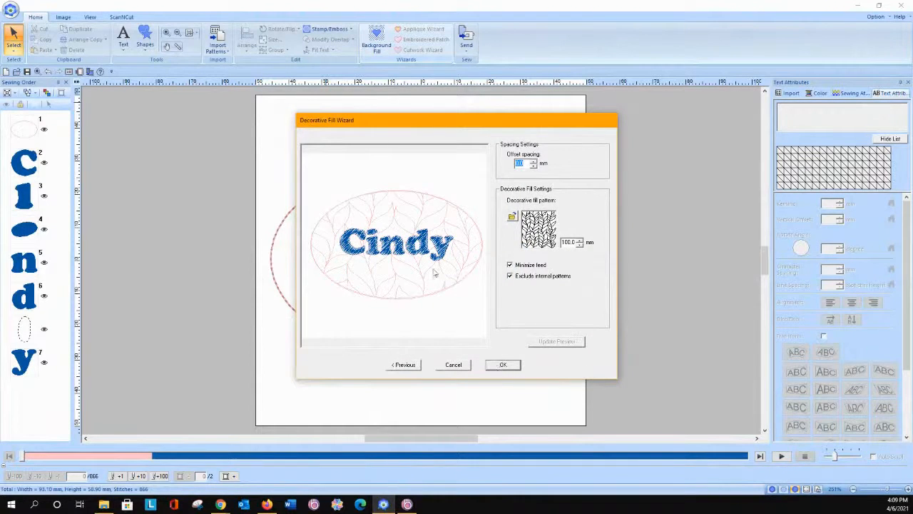
pyautogui.click(412, 365)
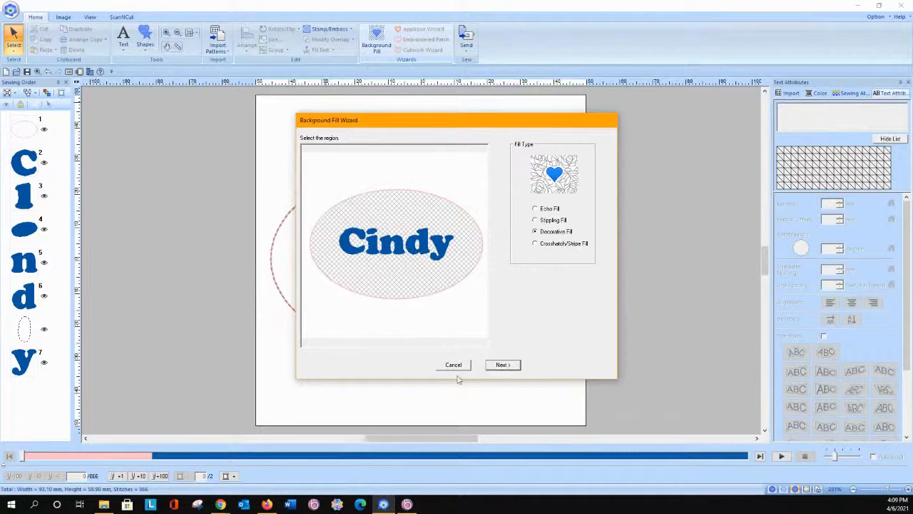
pyautogui.click(503, 365)
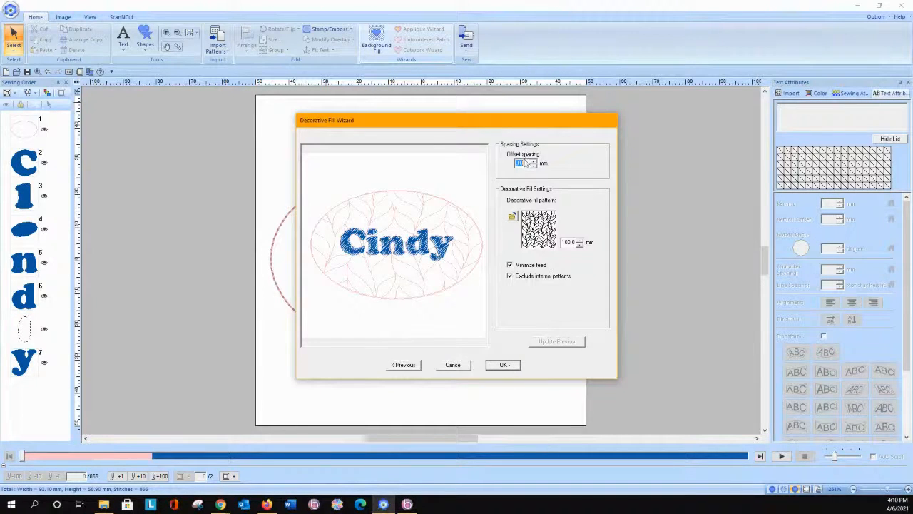
pyautogui.click(504, 365)
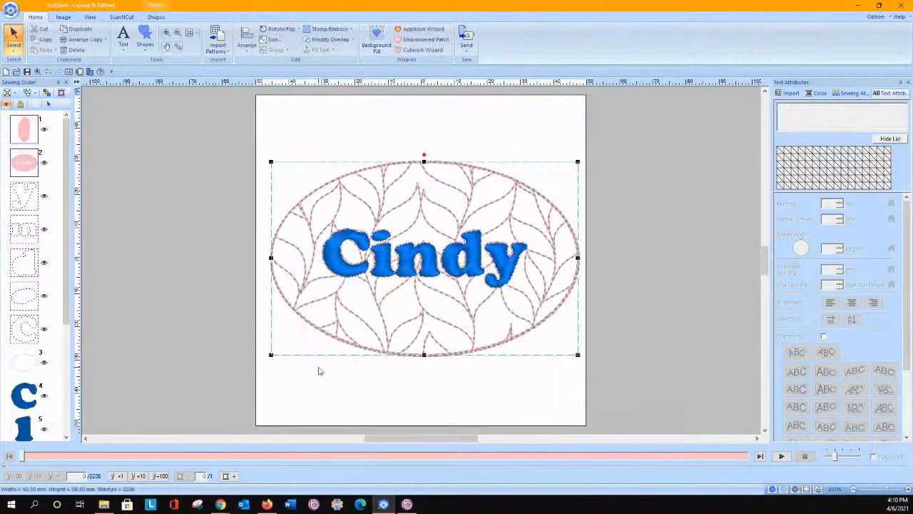
# Step: Select both background fill regions, including the small one inside the lettering, and change them to Net Fill Stitch
pyautogui.click(207, 241)
pyautogui.click(31, 125)
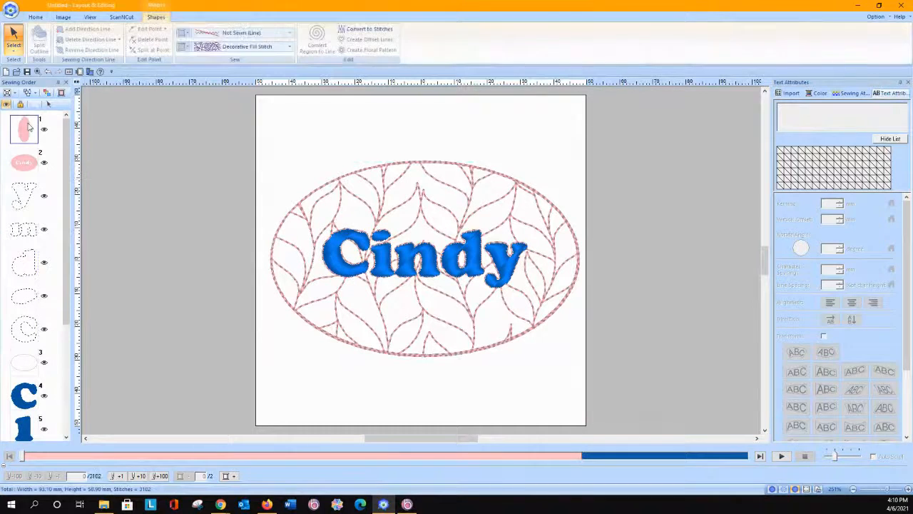
pyautogui.click(22, 164)
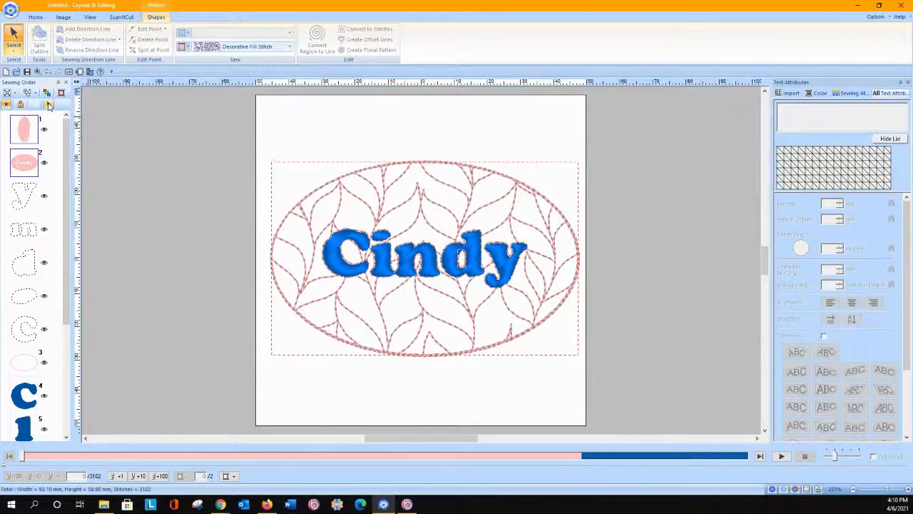
pyautogui.click(49, 105)
pyautogui.click(289, 46)
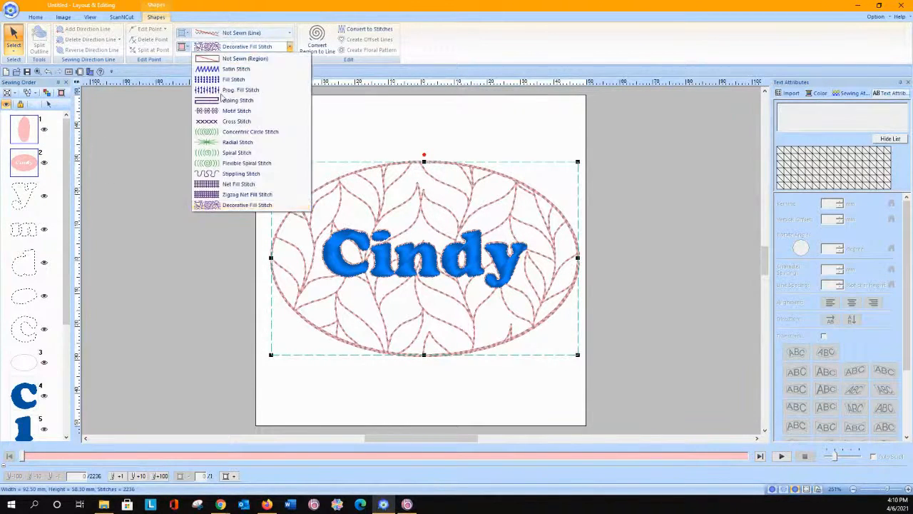
pyautogui.click(222, 184)
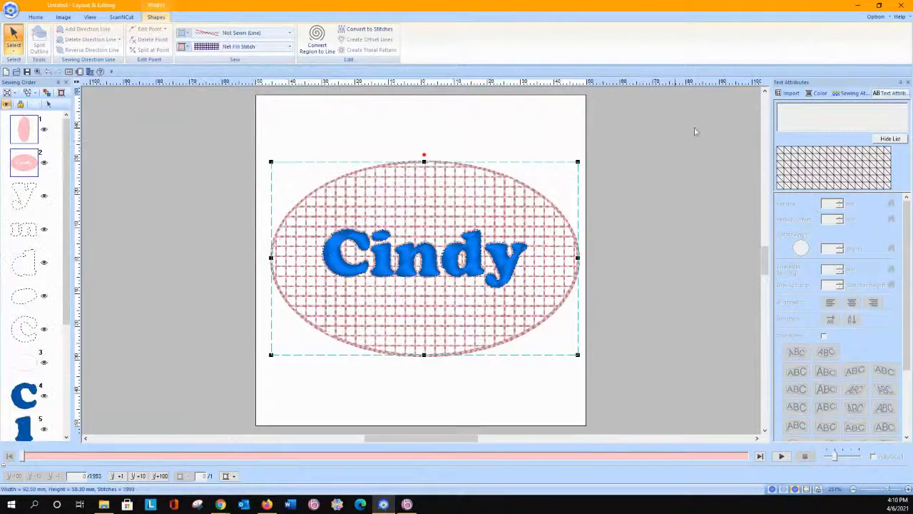
# Step: Give the net fill the combined square-and-diagonal pattern and reduce its spacing to 2.0 mm
pyautogui.click(852, 93)
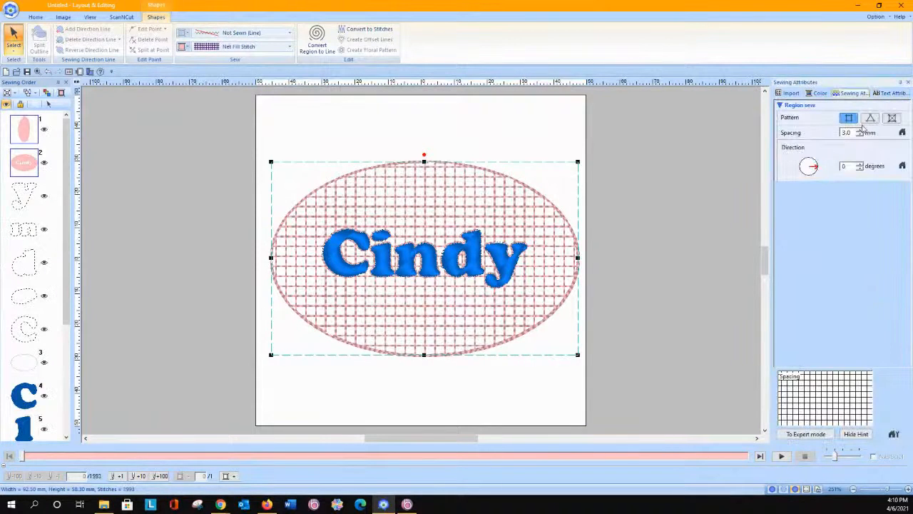
pyautogui.click(892, 118)
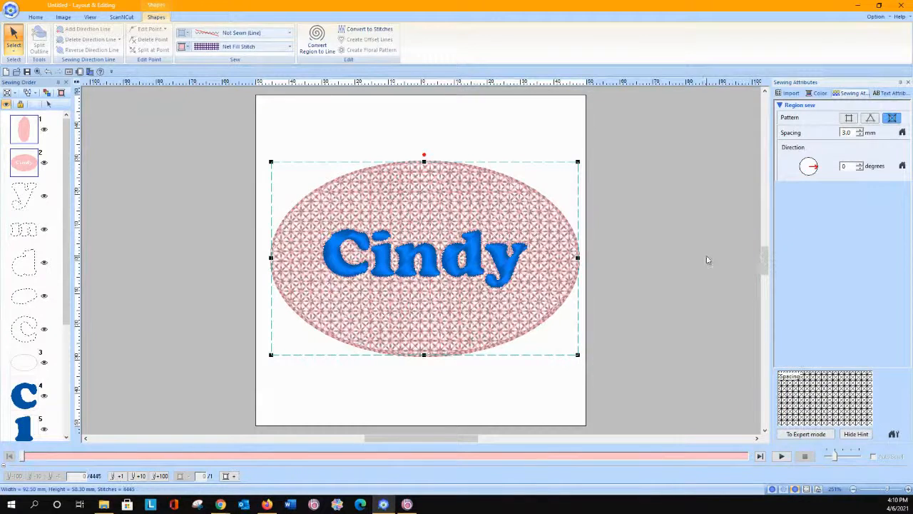
pyautogui.click(860, 136)
pyautogui.click(860, 135)
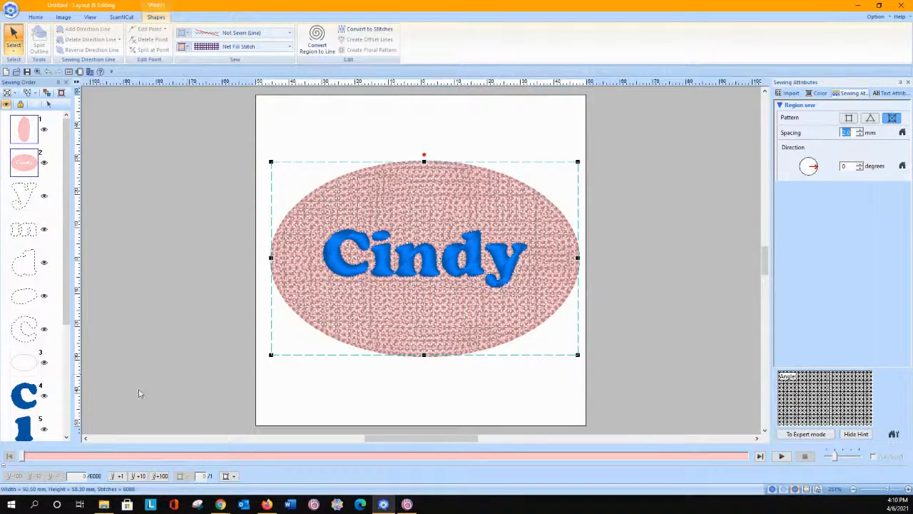
# Step: Save the current sewing attributes as a default settings set named Embossing and load that set
pyautogui.click(892, 434)
pyautogui.click(898, 437)
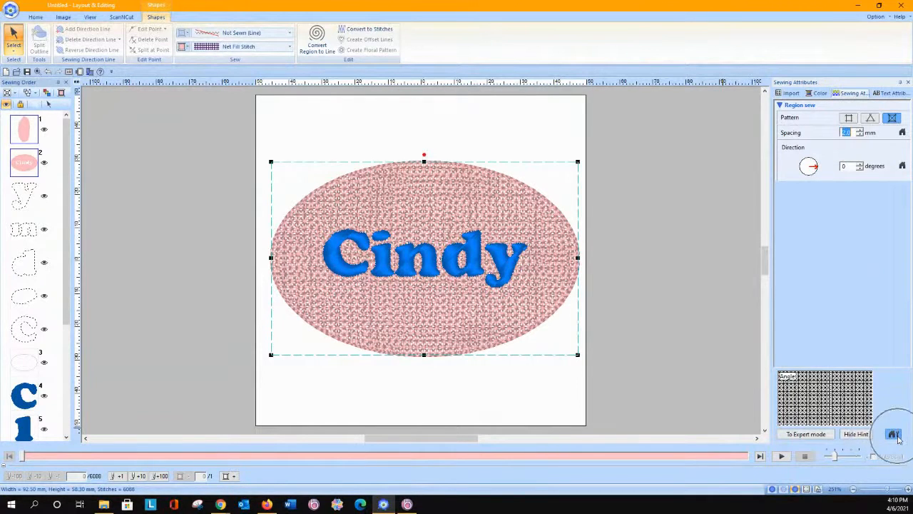
pyautogui.click(898, 438)
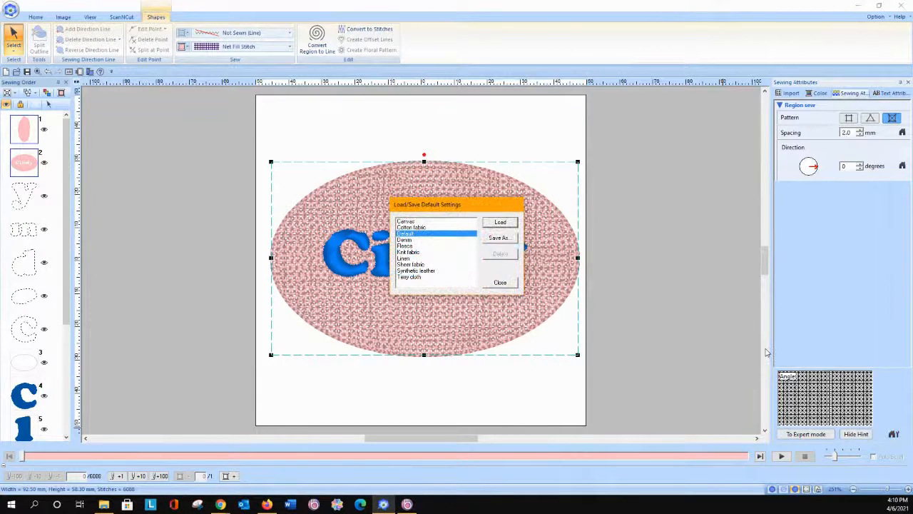
pyautogui.click(499, 238)
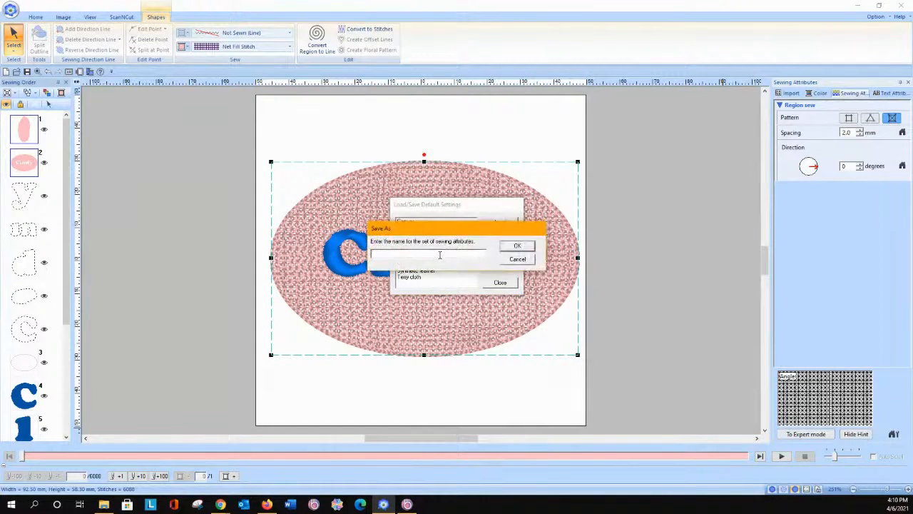
pyautogui.write('Embossing')
pyautogui.click(526, 249)
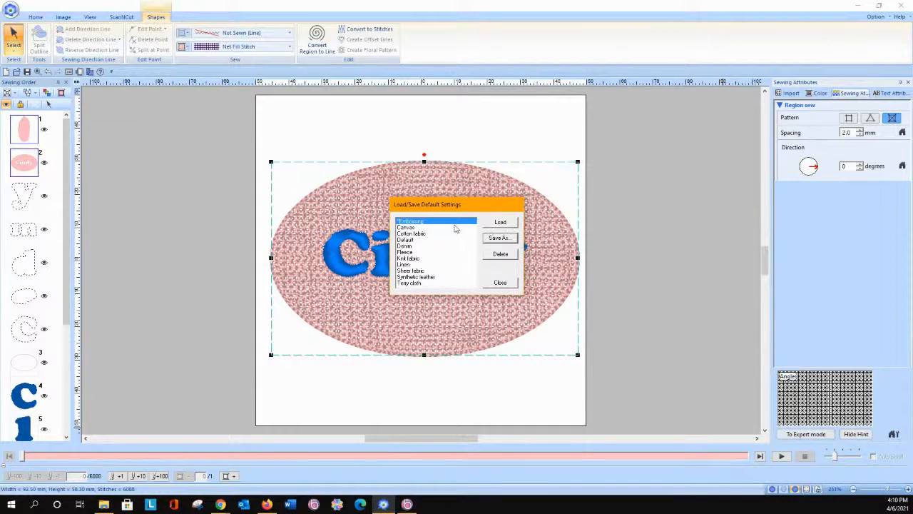
pyautogui.click(492, 224)
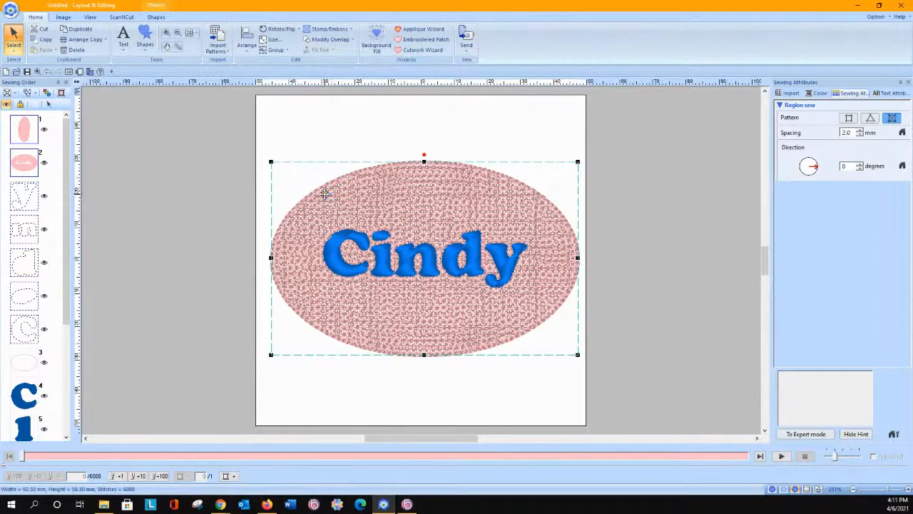
# Step: Run the Background Fill Wizard on the unfilled oval around the lettering, applying Decorative Fill with 0.0 mm offset spacing
pyautogui.click(376, 40)
pyautogui.click(429, 215)
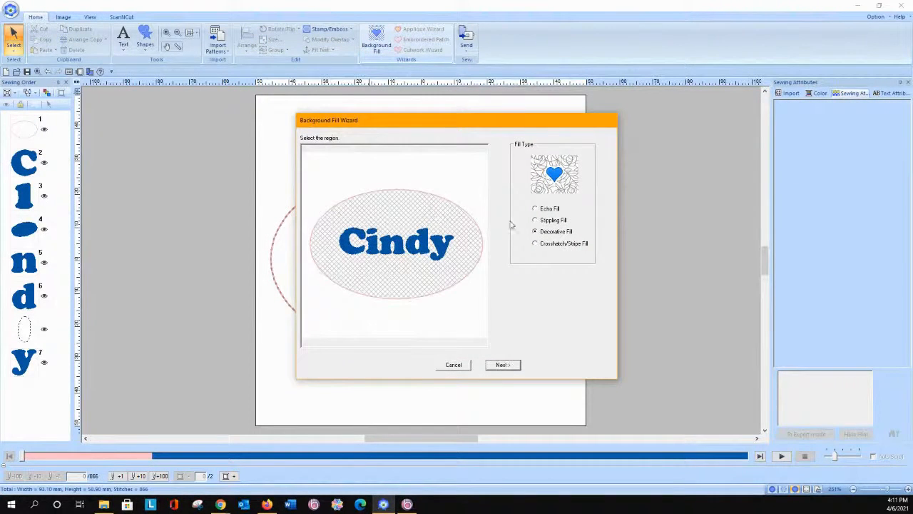
pyautogui.click(503, 364)
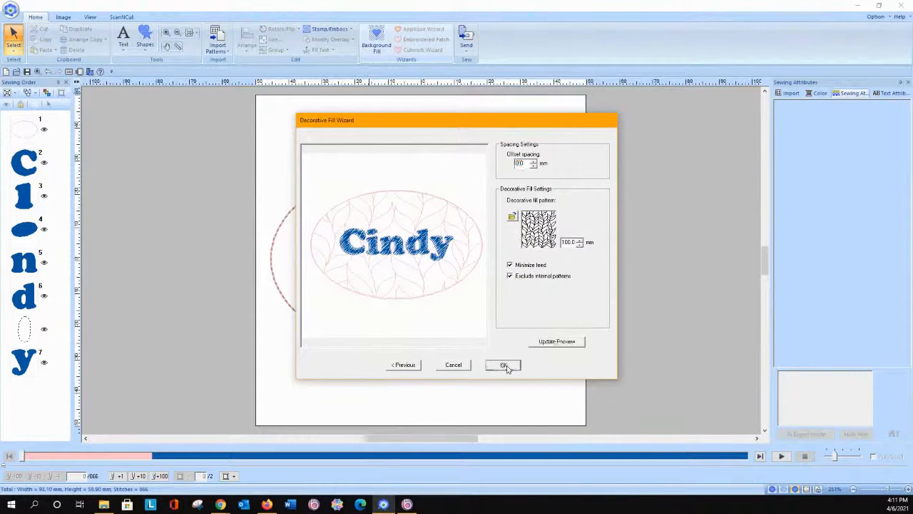
pyautogui.click(504, 364)
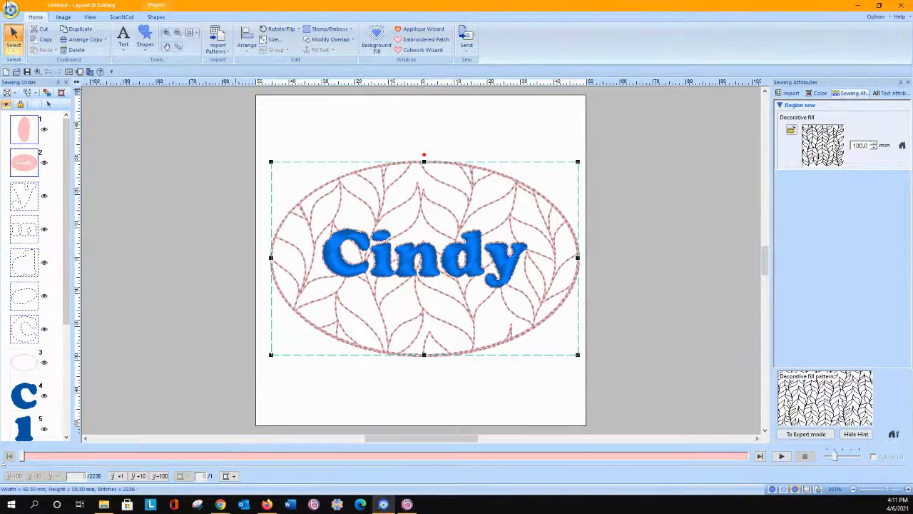
# Step: Apply the Embossing set through the Fabric Selector, with automatic conversion of all sewing attributes in the design page turned on
pyautogui.click(11, 10)
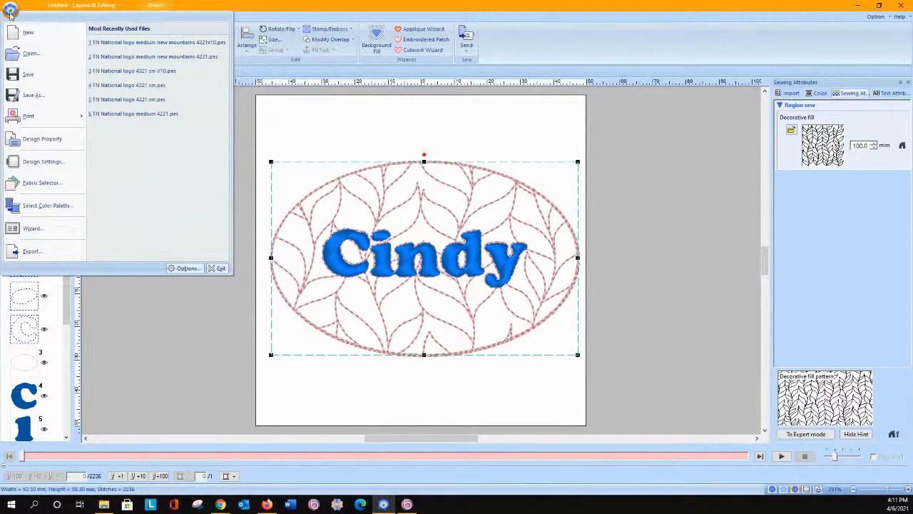
pyautogui.click(32, 184)
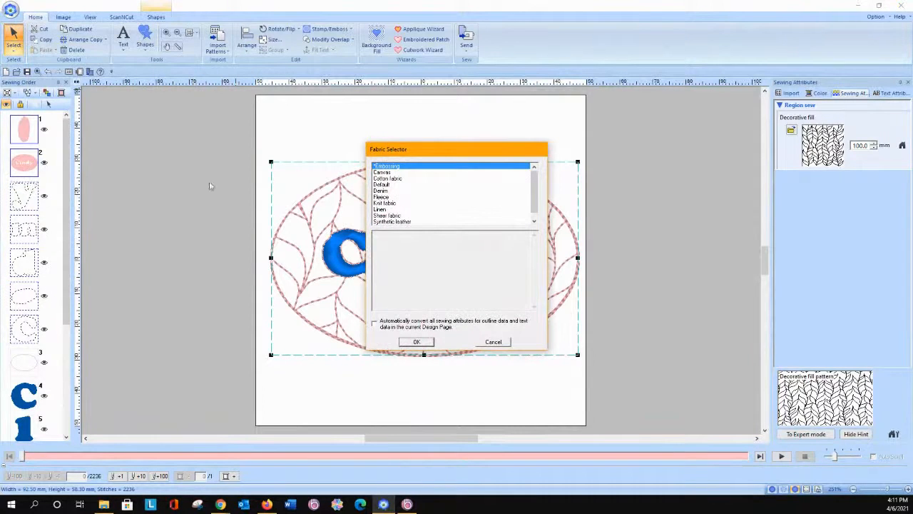
pyautogui.click(374, 324)
pyautogui.click(423, 343)
pyautogui.click(403, 322)
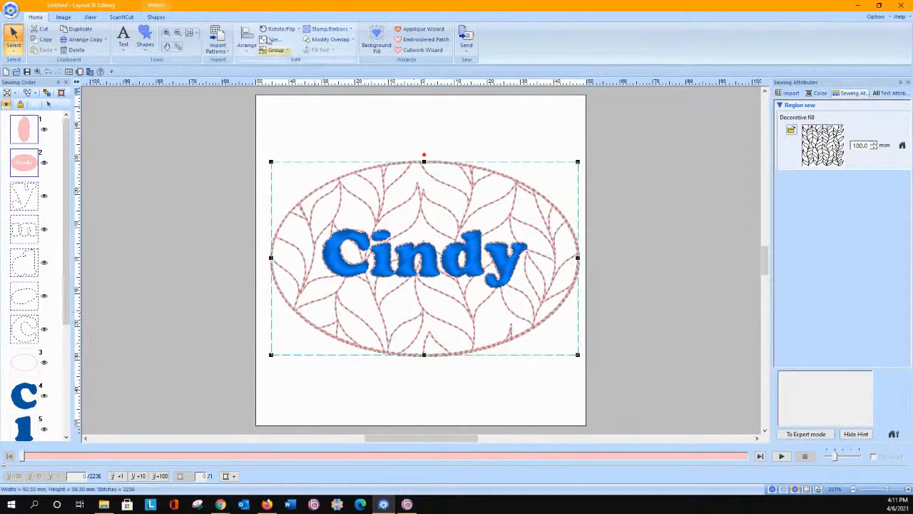
# Step: Change the region sew type of the background fill around the lettering to Net Fill Stitch
pyautogui.click(155, 17)
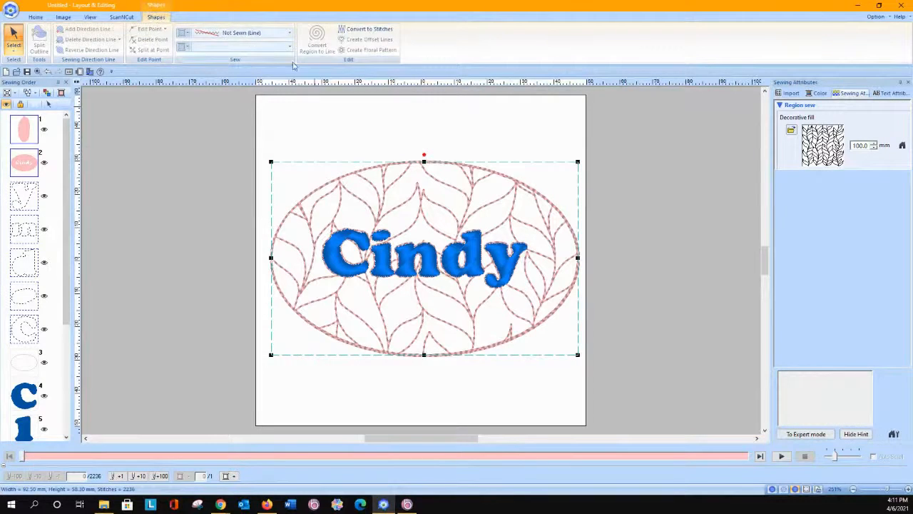
pyautogui.click(87, 151)
pyautogui.click(33, 129)
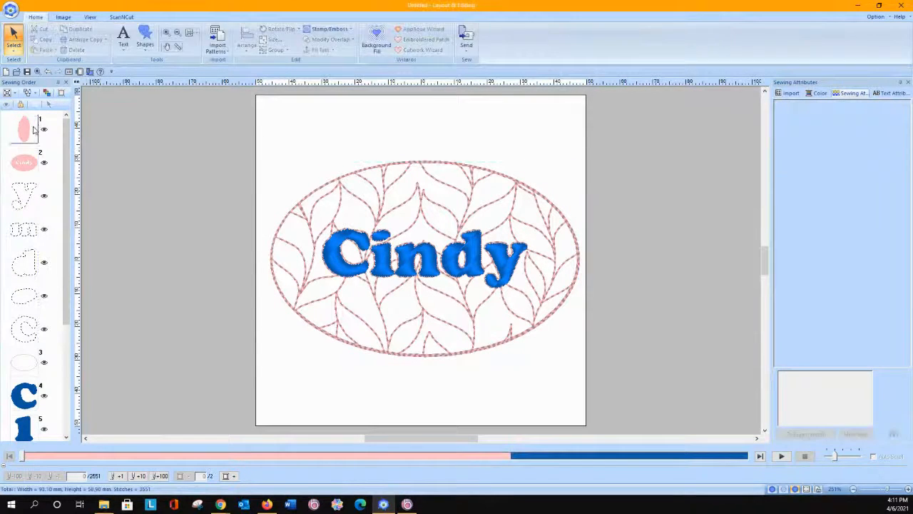
pyautogui.keyDown('ctrl'); pyautogui.click(25, 164); pyautogui.keyUp('ctrl')
pyautogui.click(221, 46)
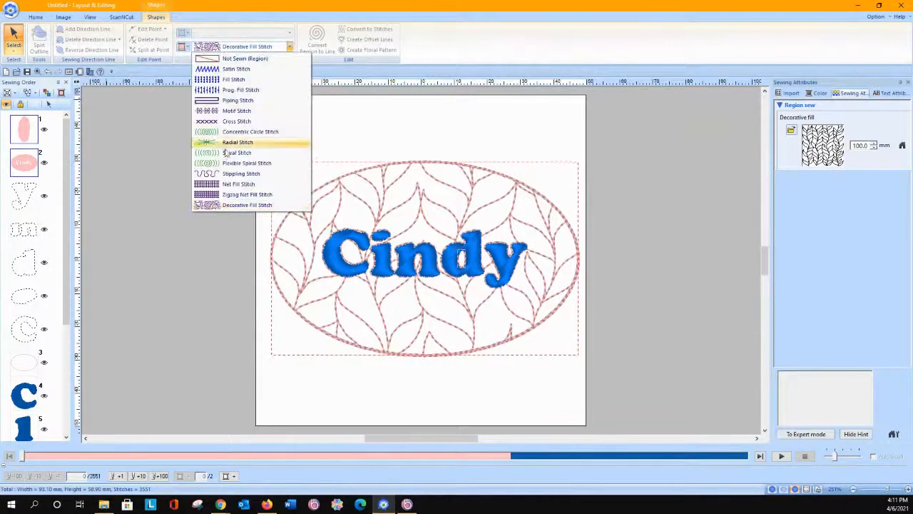
pyautogui.click(228, 178)
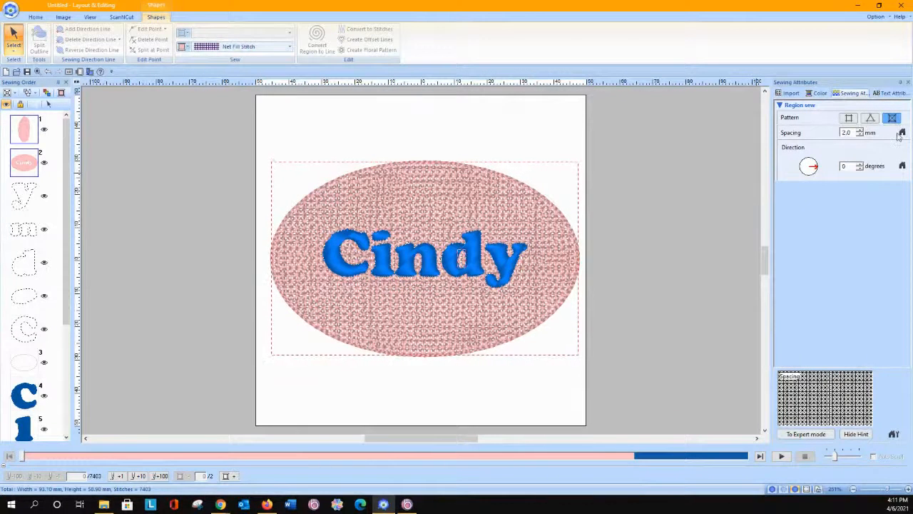
pyautogui.click(902, 133)
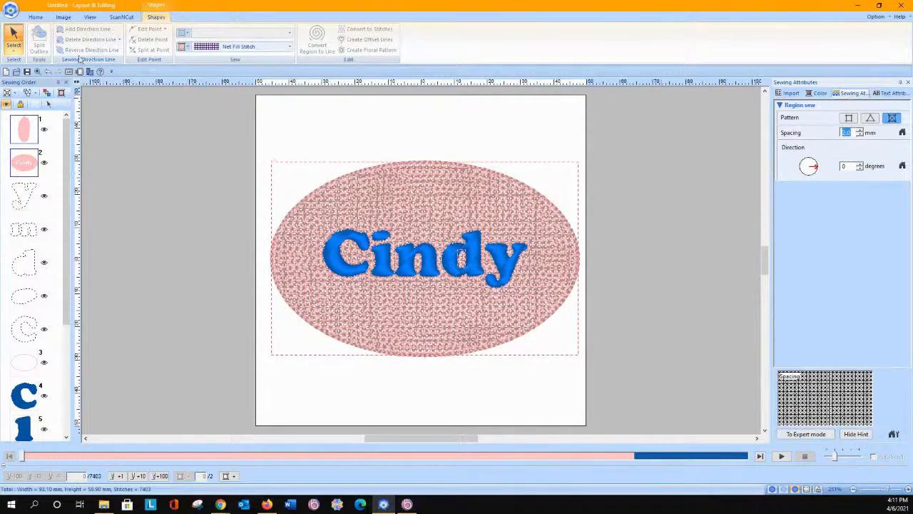
# Step: Apply the Default set through the Fabric Selector, converting all sewing attributes in the current design page
pyautogui.click(11, 9)
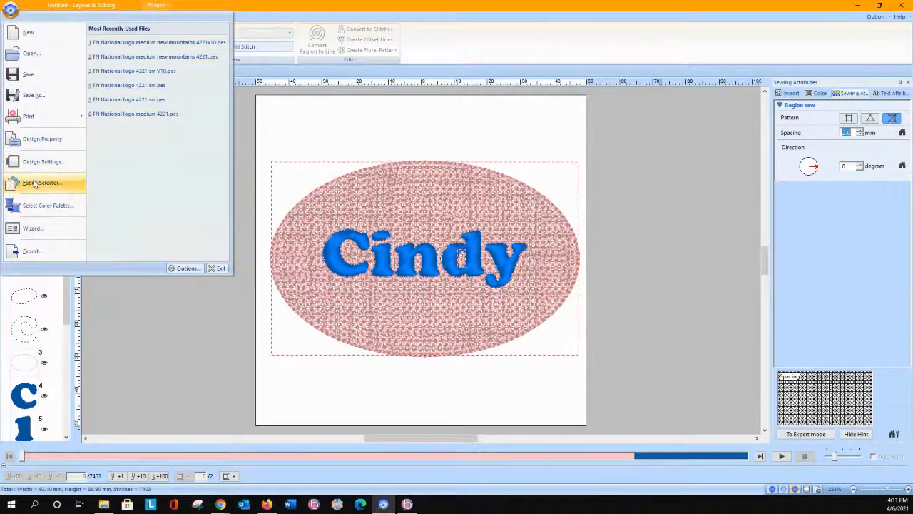
pyautogui.click(35, 184)
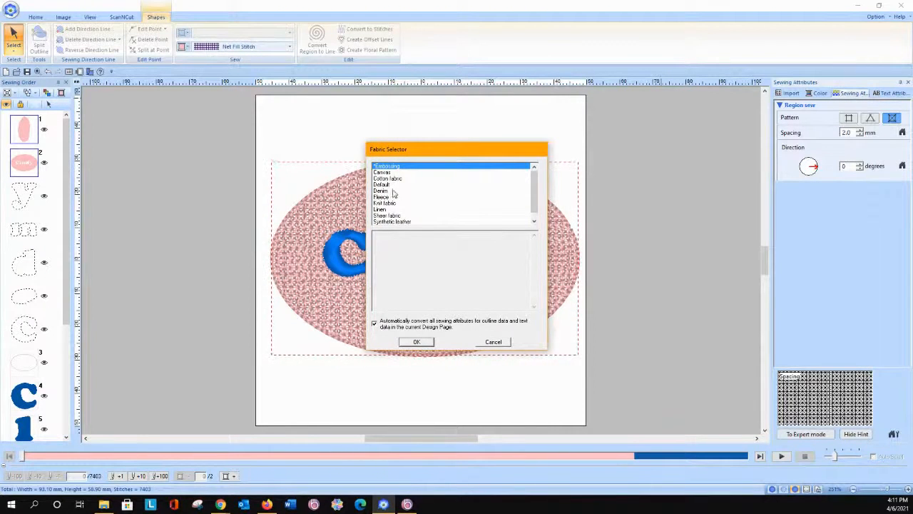
pyautogui.click(391, 184)
pyautogui.click(417, 342)
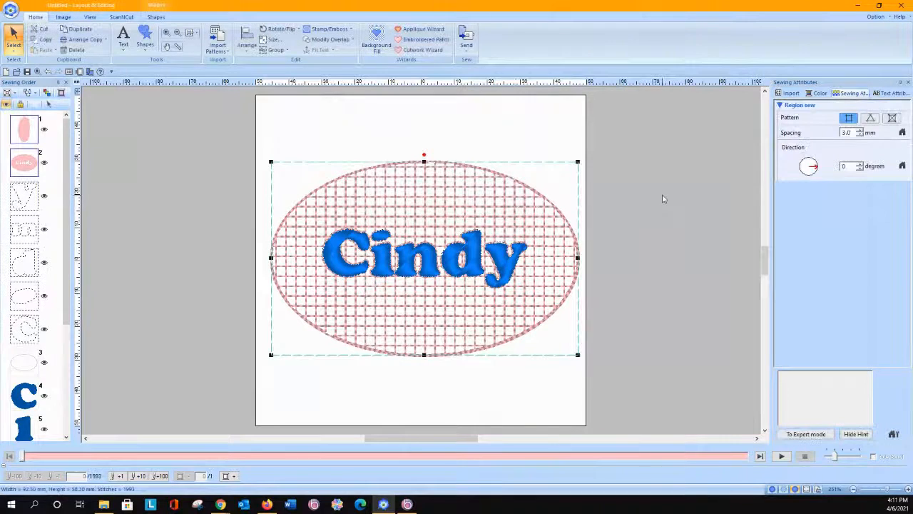
# Step: Switch the design back to the Embossing set through the Fabric Selector, keeping automatic conversion of sewing attributes on
pyautogui.click(10, 10)
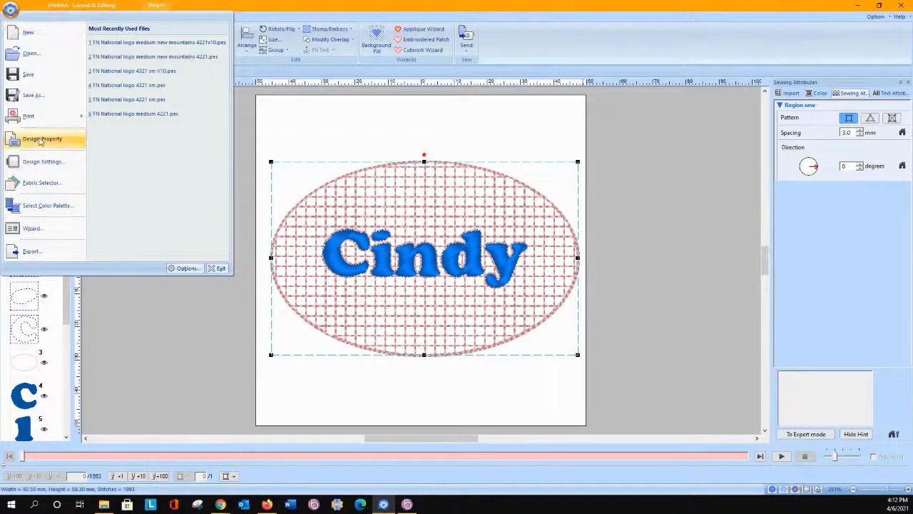
pyautogui.click(43, 183)
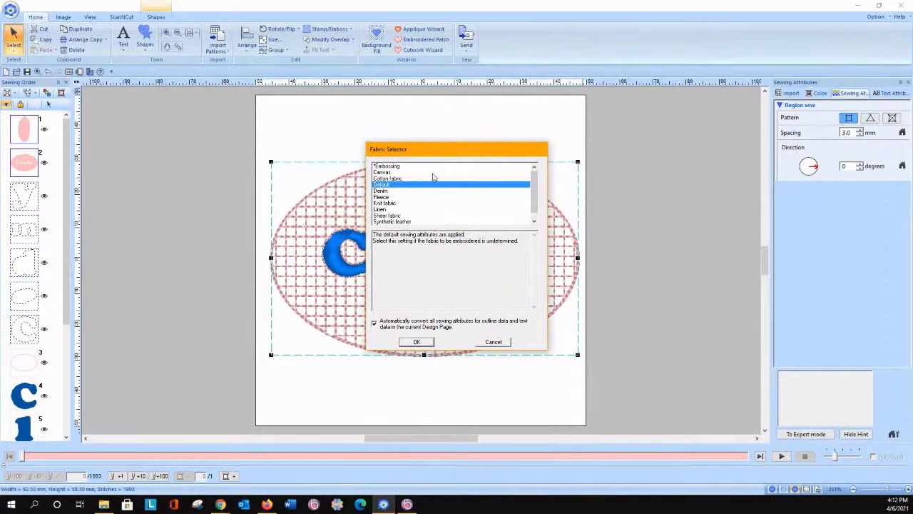
pyautogui.click(398, 168)
pyautogui.click(417, 341)
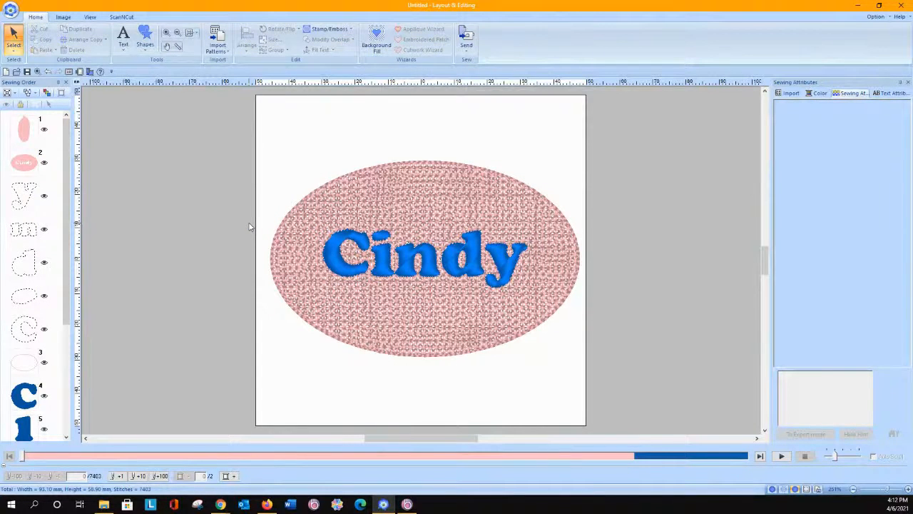
# Step: Delete the blue name lettering from the middle of the net-filled oval
pyautogui.click(335, 248)
pyautogui.press('Delete')
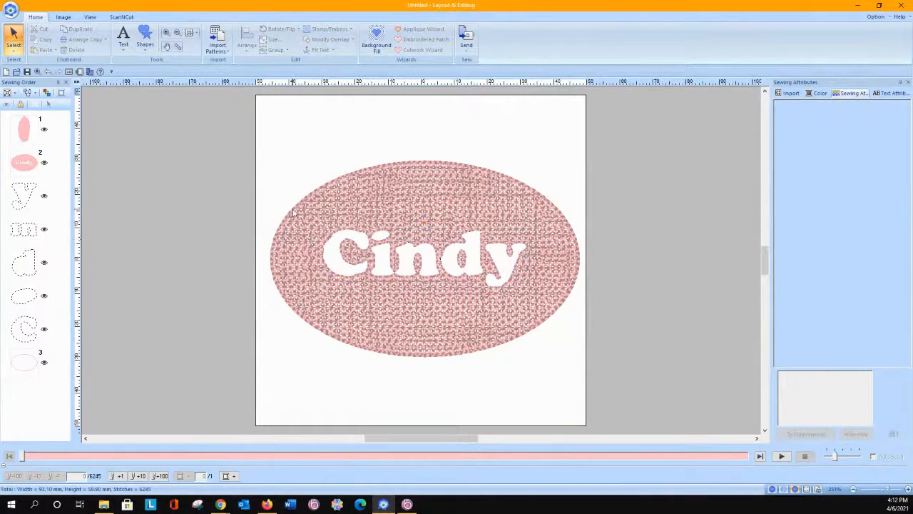
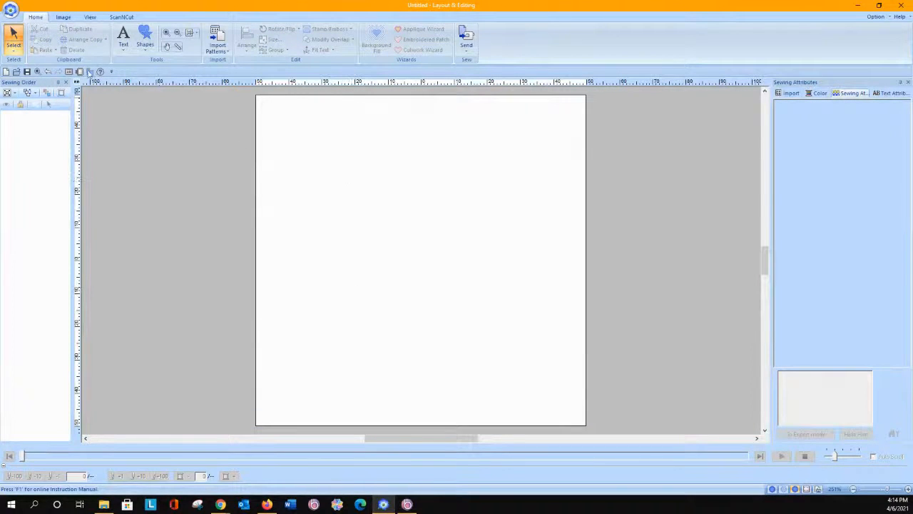
# Step: Open the embroidery file TN National logo medium new mountains 4221.pes from the TN National logo folder
pyautogui.click(17, 72)
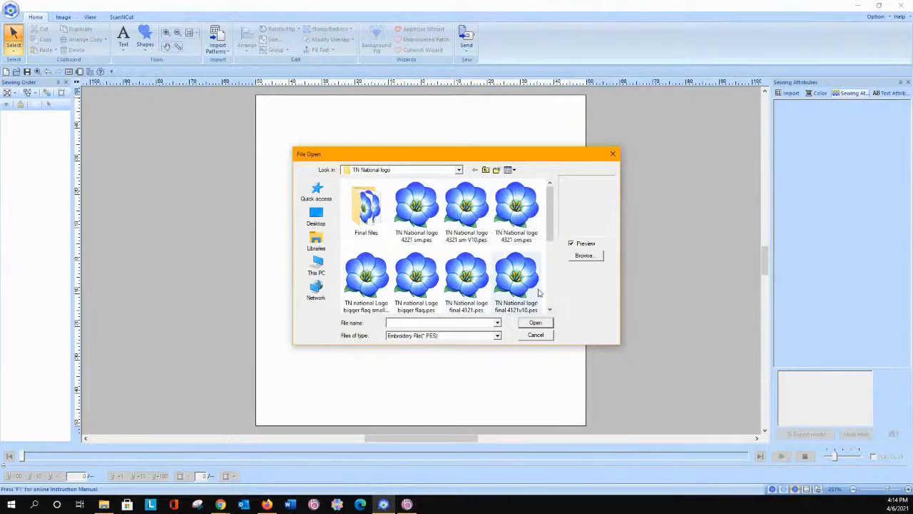
pyautogui.scroll(-1, 457, 243)
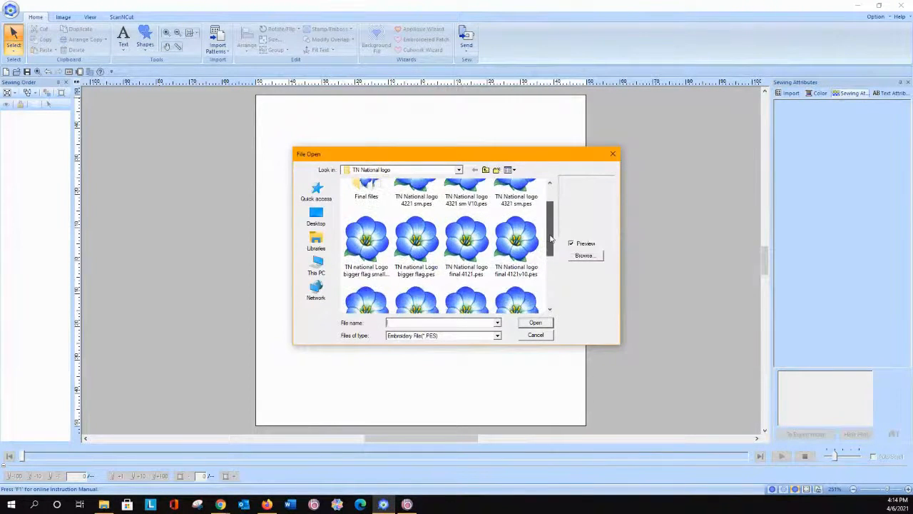
pyautogui.click(372, 246)
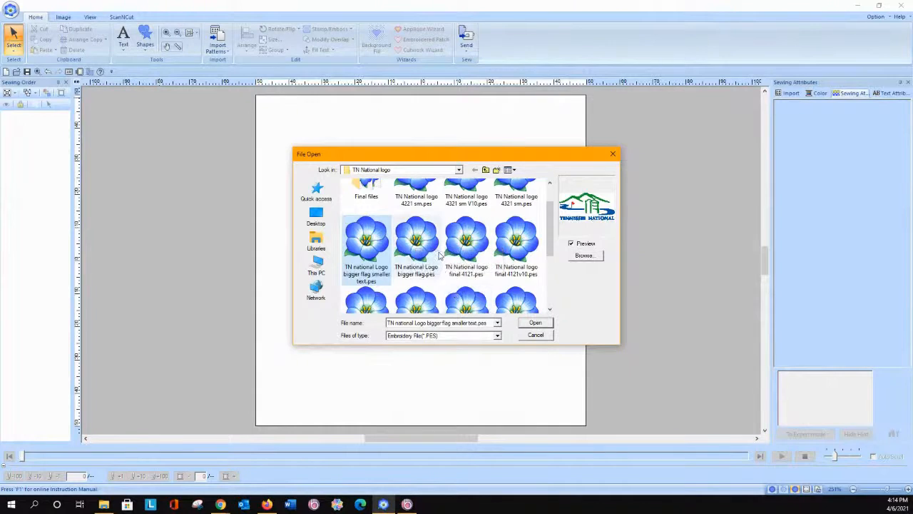
pyautogui.scroll(-1, 440, 255)
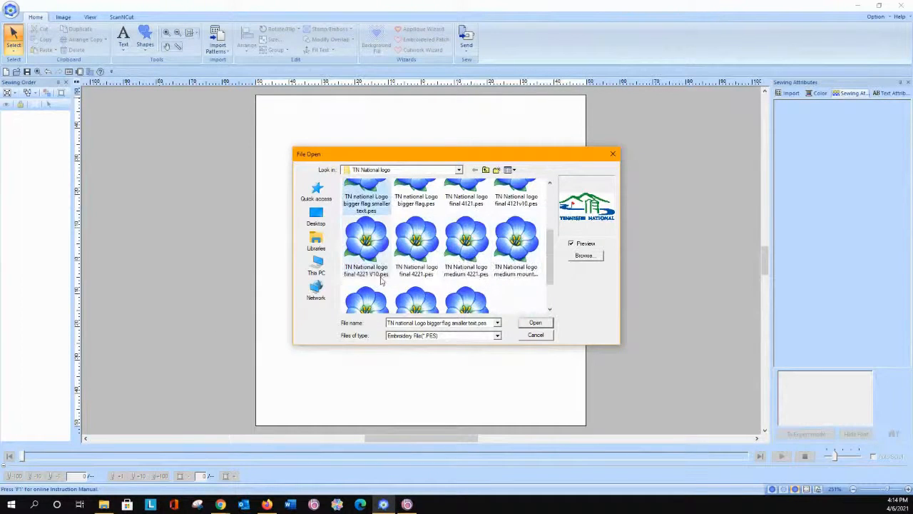
pyautogui.scroll(-1, 428, 281)
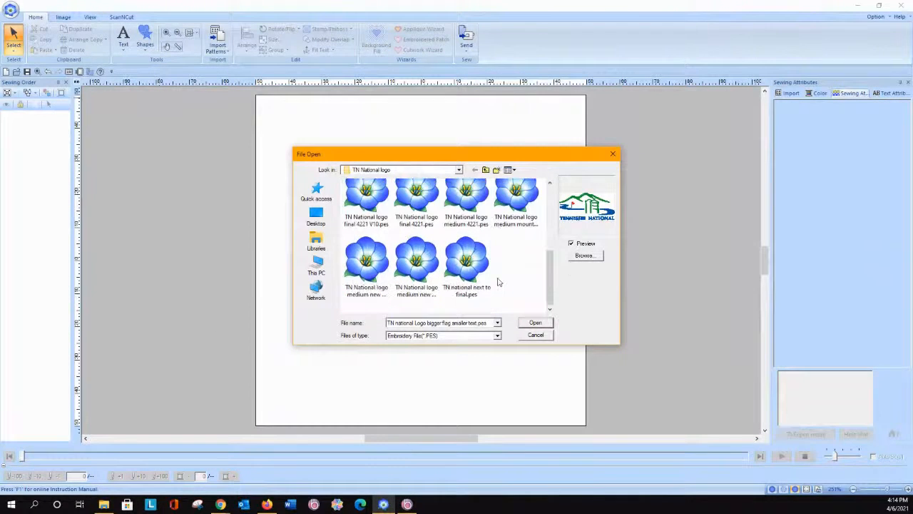
pyautogui.click(518, 194)
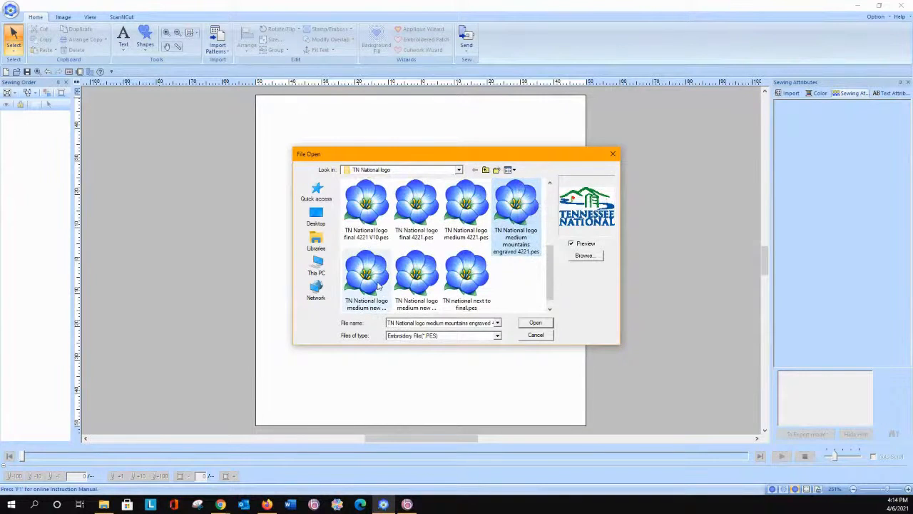
pyautogui.click(379, 286)
pyautogui.click(534, 323)
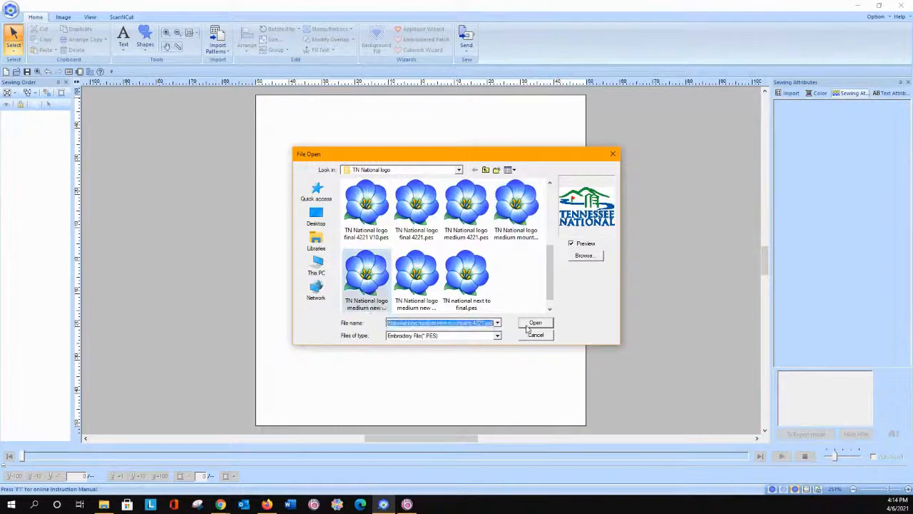
pyautogui.click(457, 271)
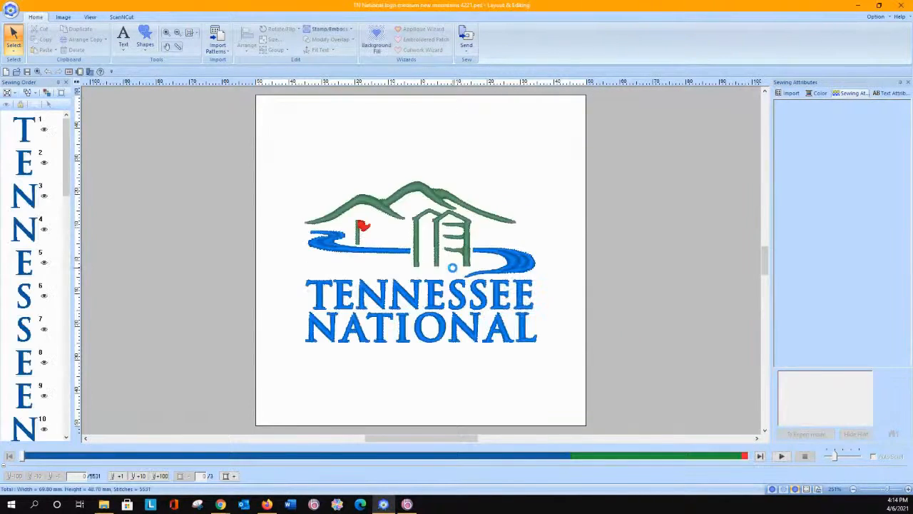
# Step: Delete the TENNESSEE and NATIONAL lettering below the logo artwork
pyautogui.click(319, 298)
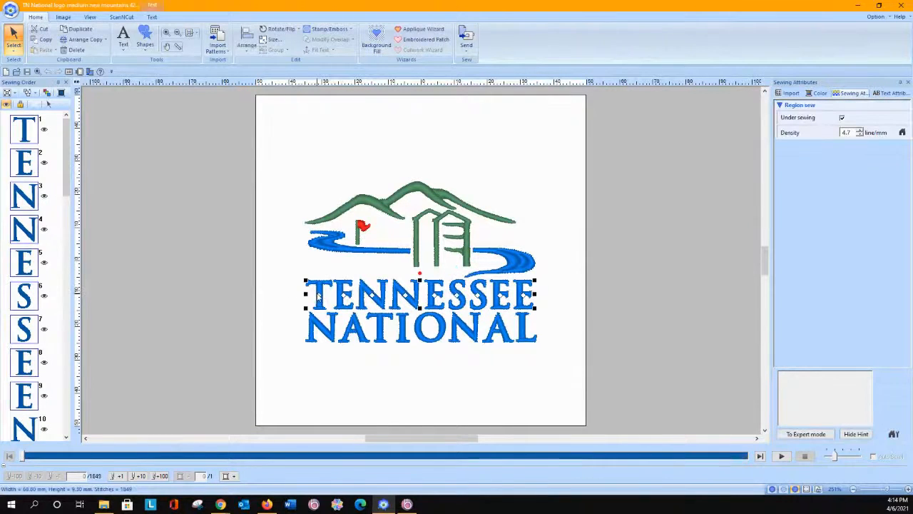
pyautogui.press('Delete')
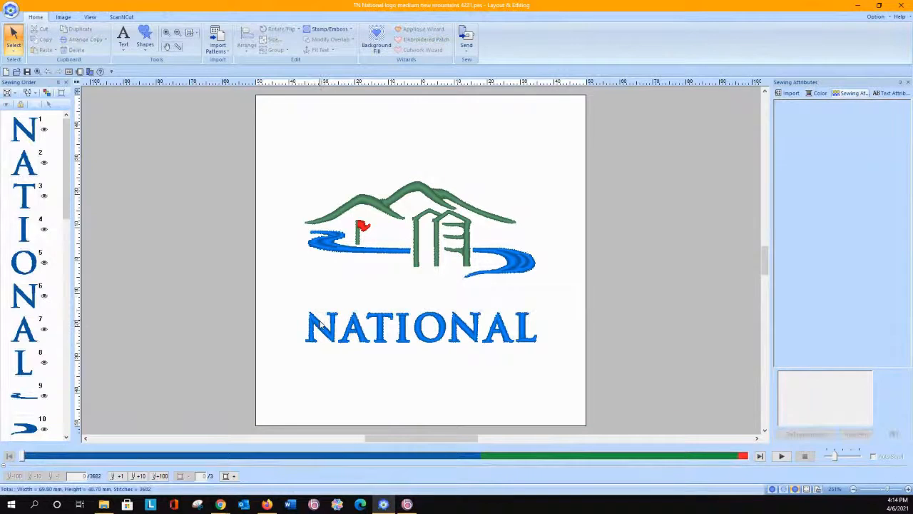
pyautogui.click(319, 326)
pyautogui.press('Delete')
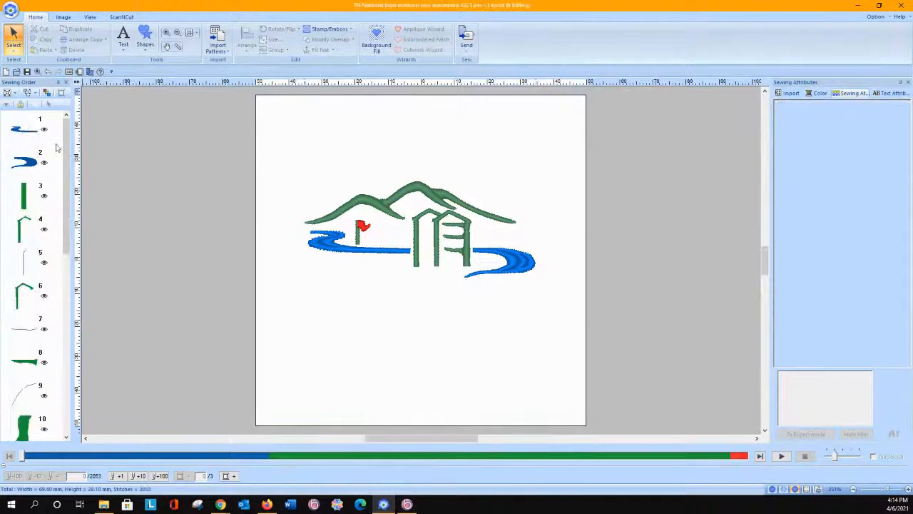
# Step: Change the region sew type of both blue river shapes to Fill Stitch and return it to Satin Stitch
pyautogui.click(23, 133)
pyautogui.keyDown('shift'); pyautogui.click(24, 162); pyautogui.keyUp('shift')
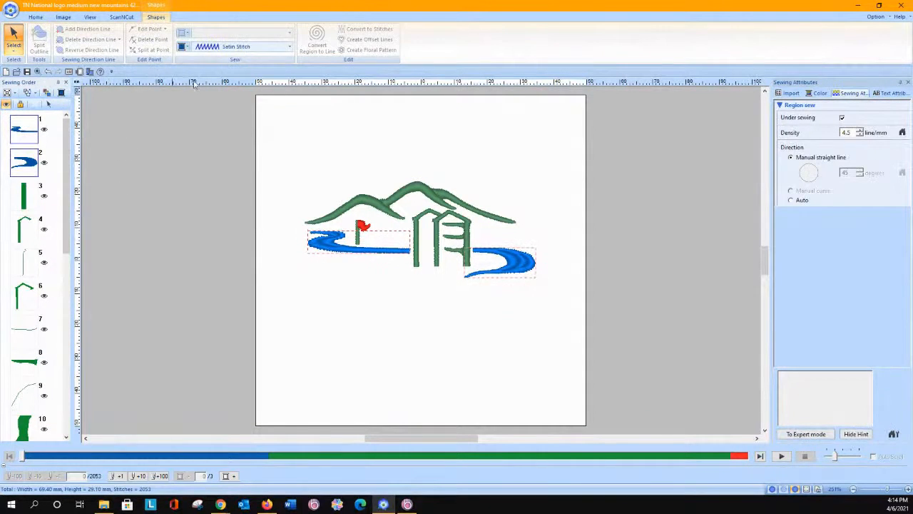
pyautogui.click(209, 47)
pyautogui.click(211, 79)
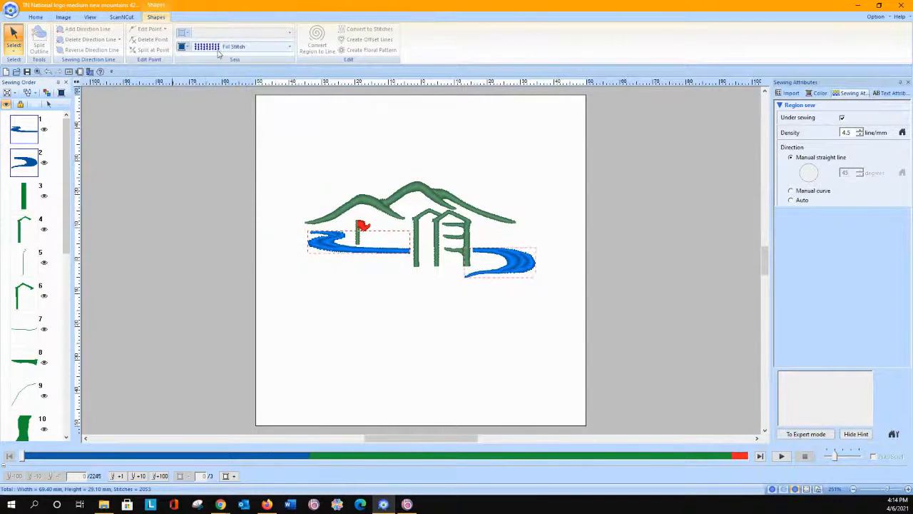
pyautogui.click(218, 52)
pyautogui.click(214, 58)
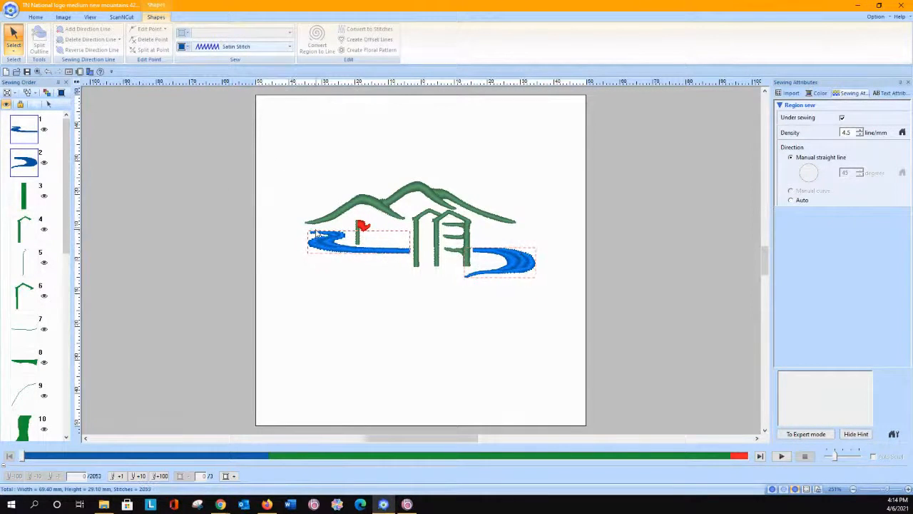
# Step: Enlarge the river, flag and tower group proportionally to about 99.5 mm wide, and undo the enlargement
pyautogui.click(289, 290)
pyautogui.click(321, 240)
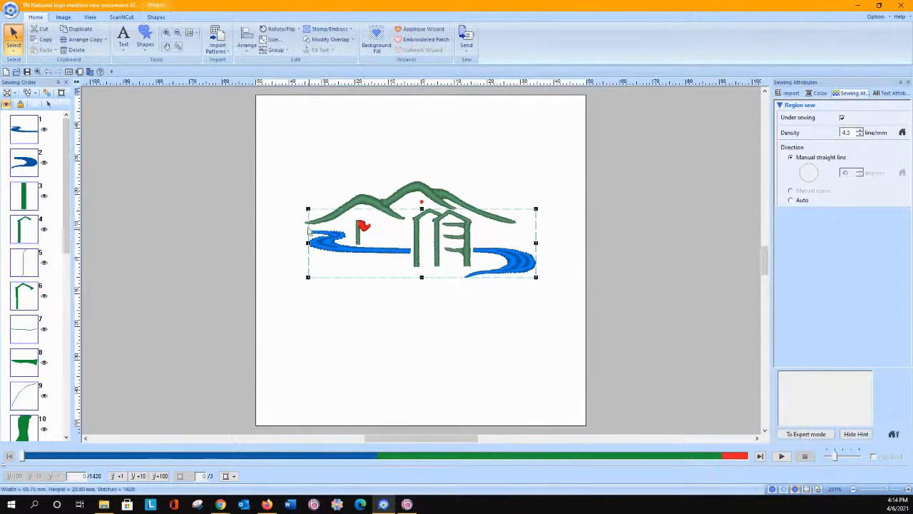
pyautogui.moveTo(308, 209); pyautogui.dragTo(287, 197)
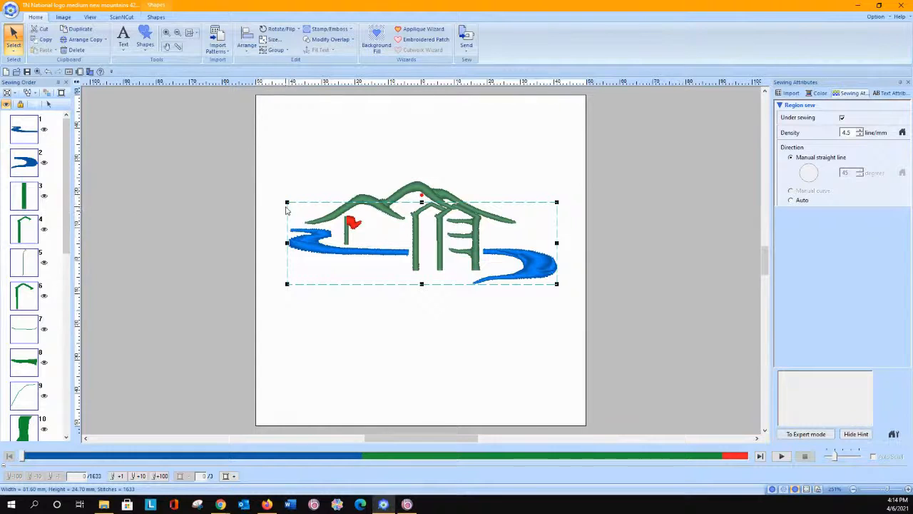
pyautogui.moveTo(286, 202); pyautogui.dragTo(258, 182)
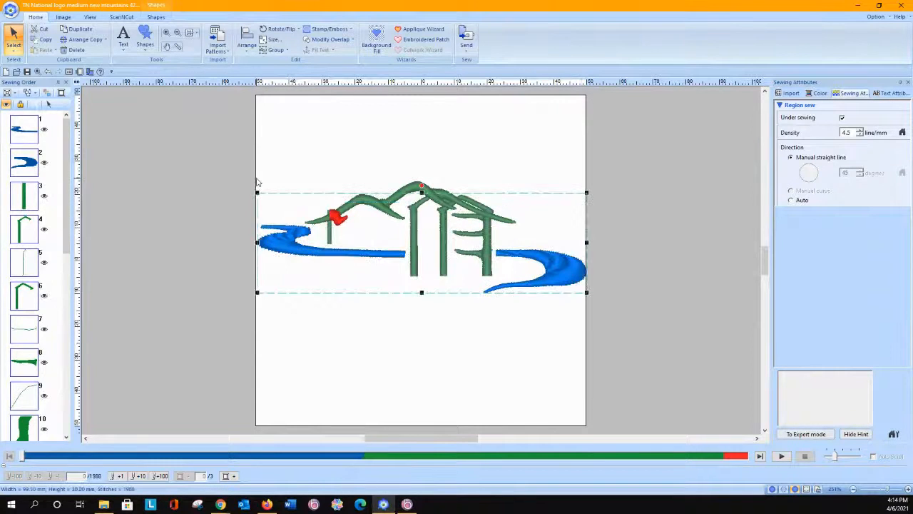
pyautogui.click(47, 71)
pyautogui.click(47, 71)
pyautogui.click(47, 71)
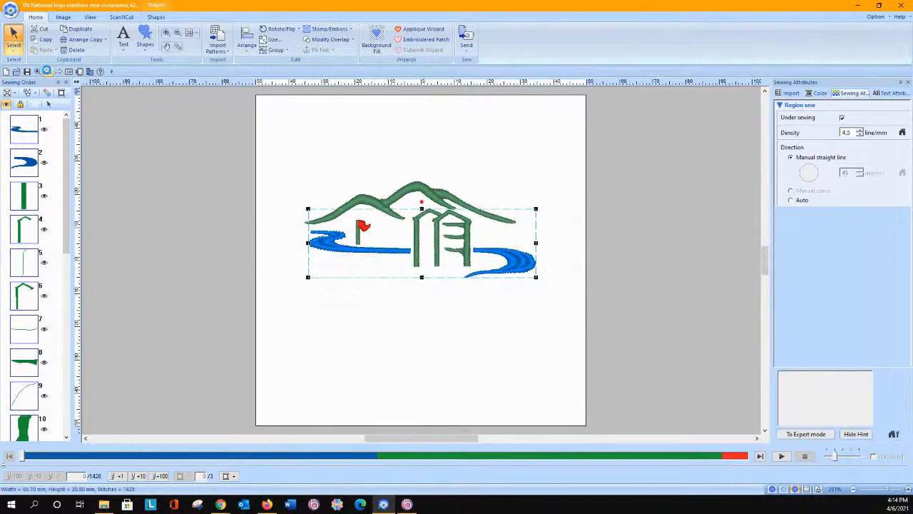
pyautogui.click(285, 177)
pyautogui.rightClick(285, 177)
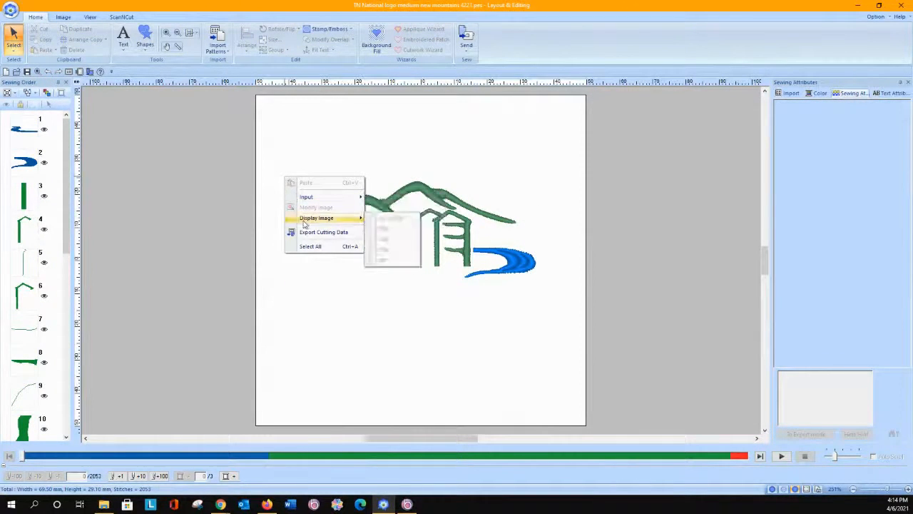
pyautogui.click(286, 311)
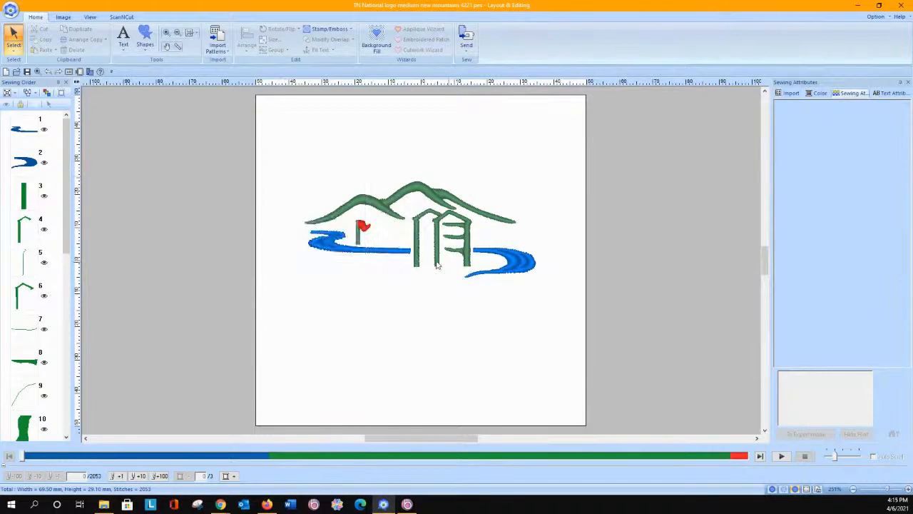
pyautogui.click(358, 249)
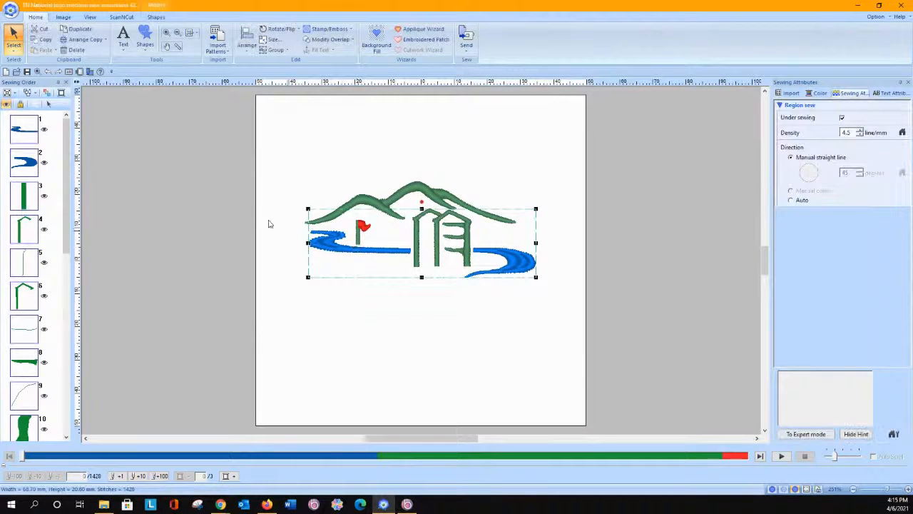
pyautogui.click(432, 338)
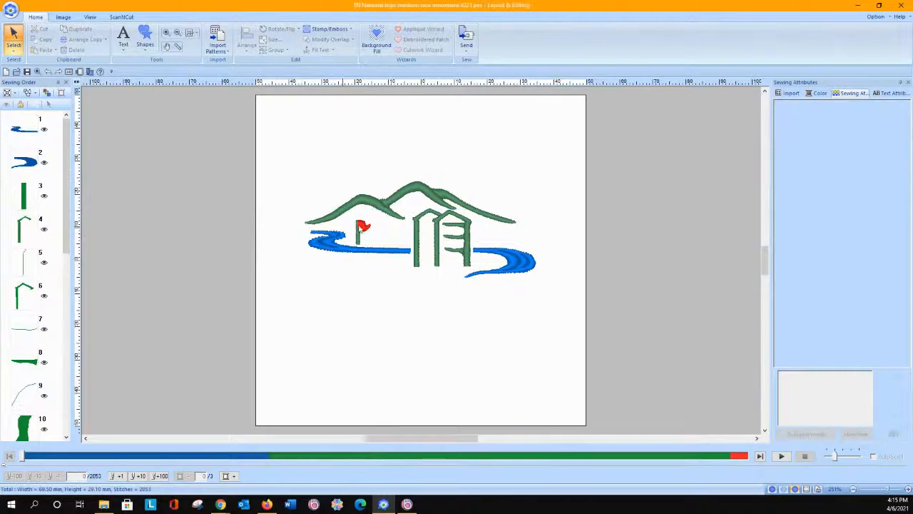
pyautogui.click(144, 51)
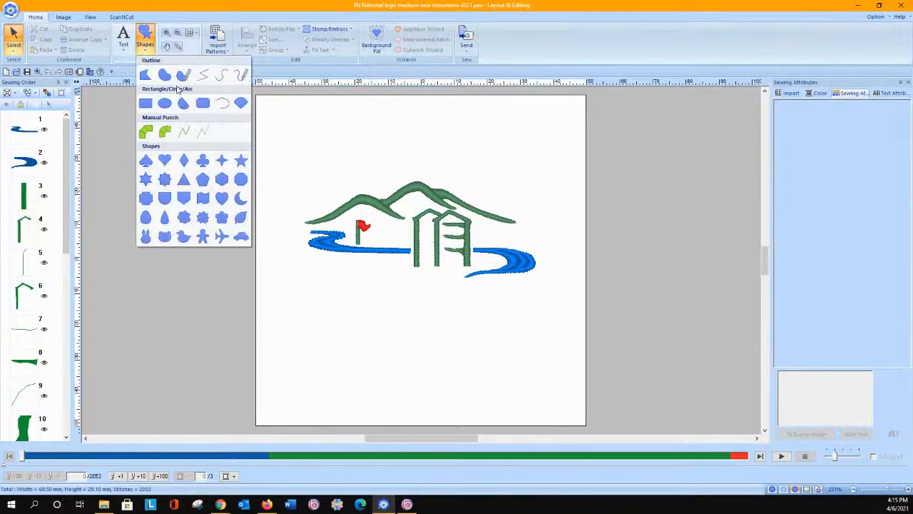
pyautogui.click(165, 132)
pyautogui.click(35, 18)
pyautogui.click(167, 35)
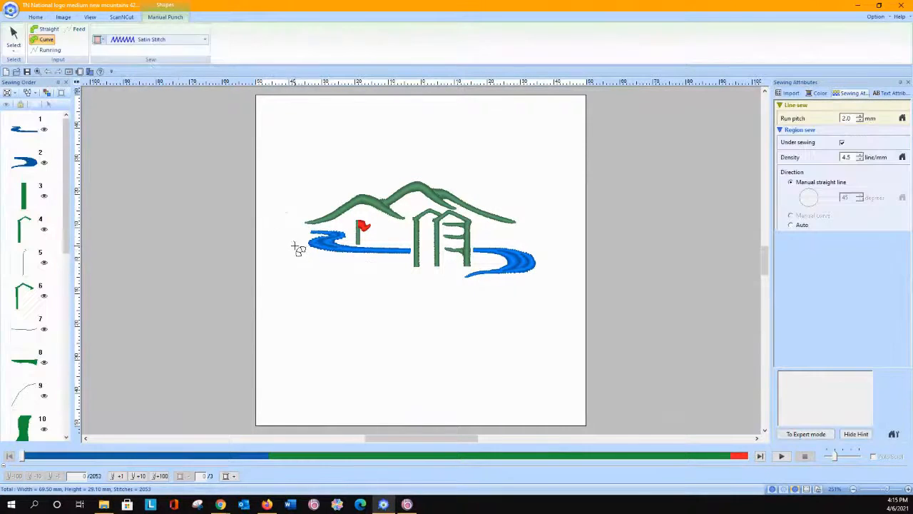
# Step: Begin a Curved Block manual punch shape over the blue river west of the towers, pairing points along its upper strand and first bend
pyautogui.click(35, 17)
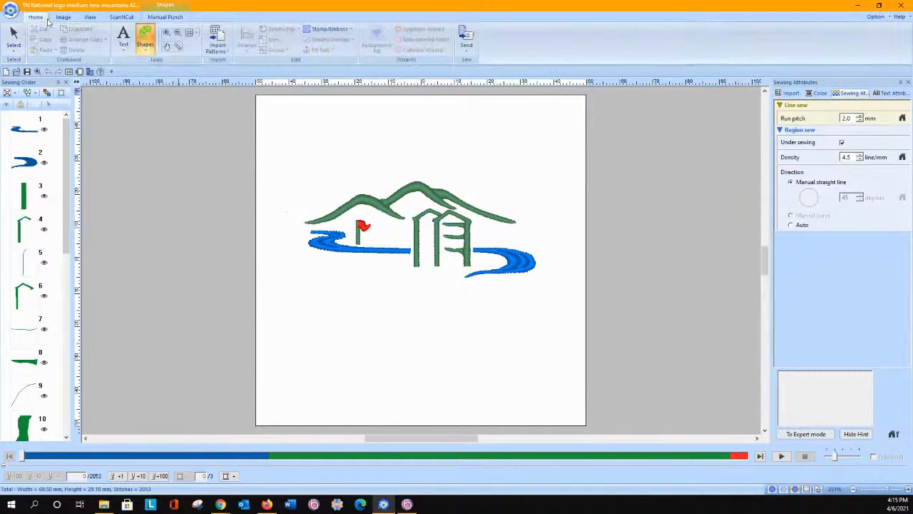
pyautogui.click(166, 32)
pyautogui.moveTo(301, 224); pyautogui.dragTo(468, 282)
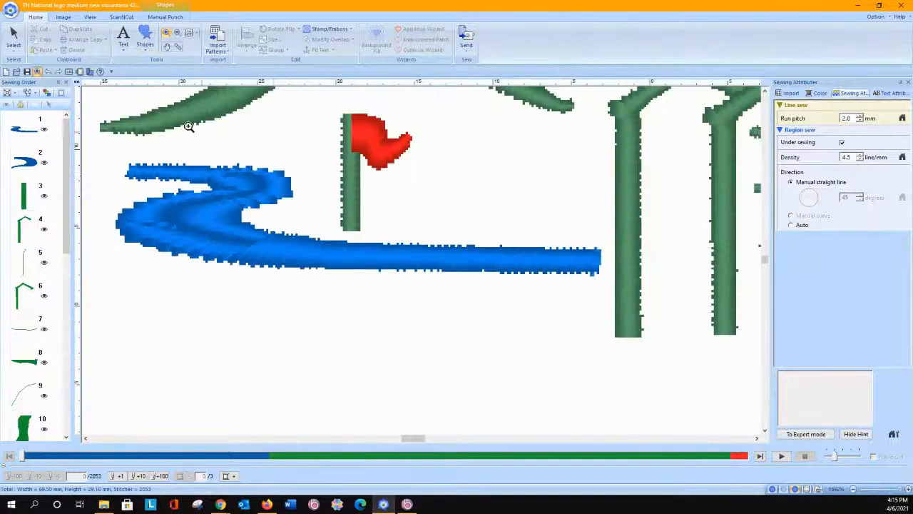
pyautogui.click(146, 44)
pyautogui.click(146, 45)
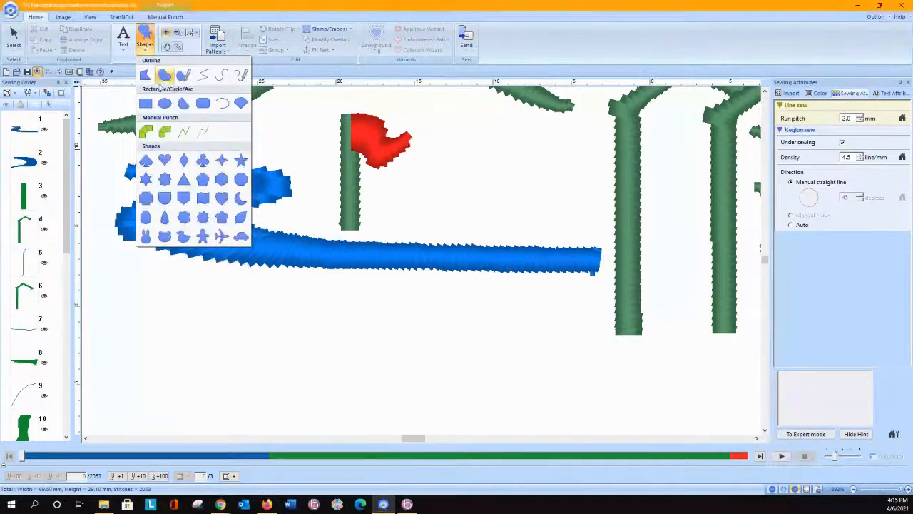
pyautogui.click(164, 132)
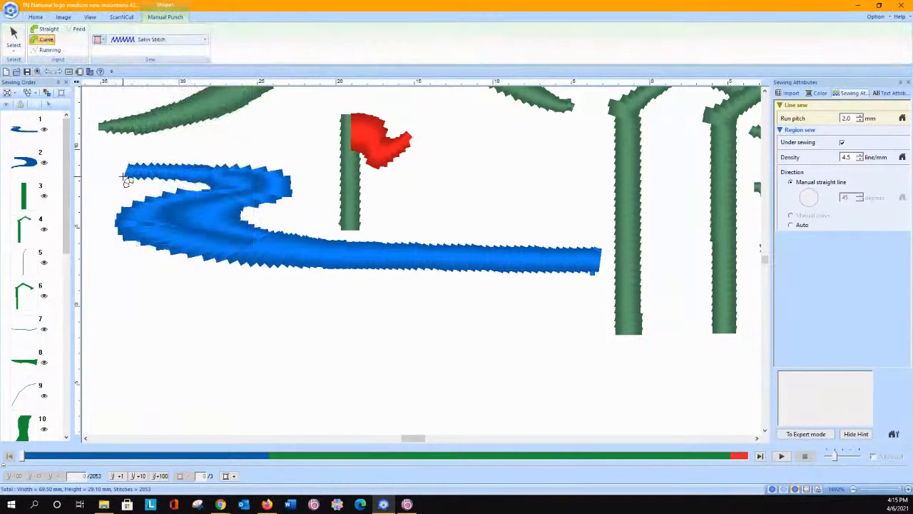
pyautogui.click(125, 177)
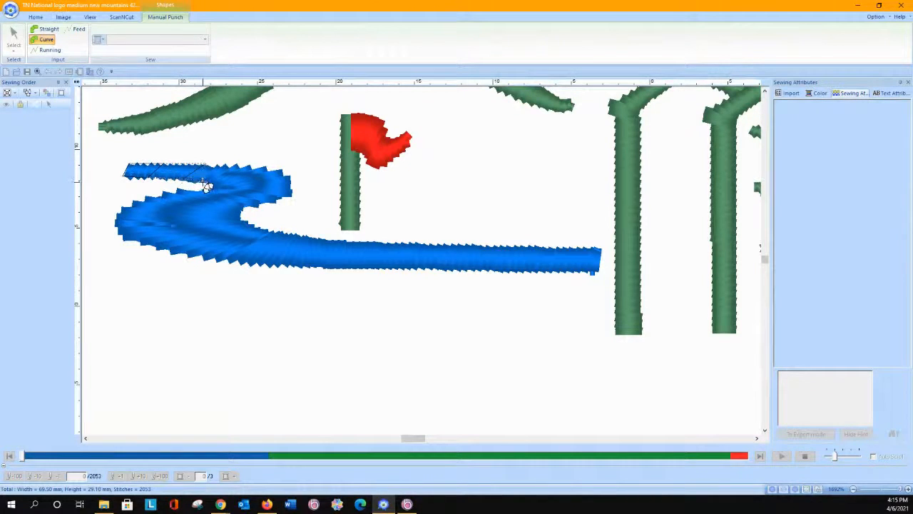
pyautogui.click(204, 182)
pyautogui.click(252, 165)
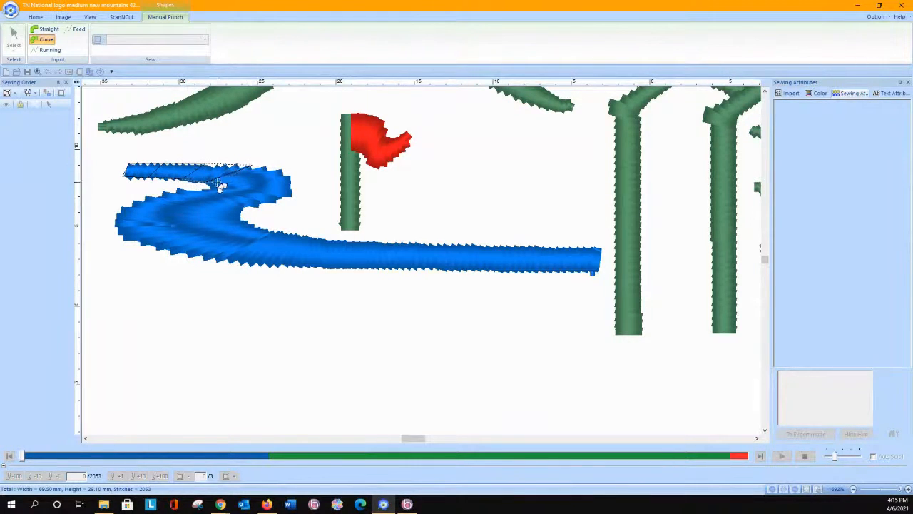
pyautogui.click(290, 183)
pyautogui.click(202, 190)
pyautogui.click(257, 204)
pyautogui.click(151, 197)
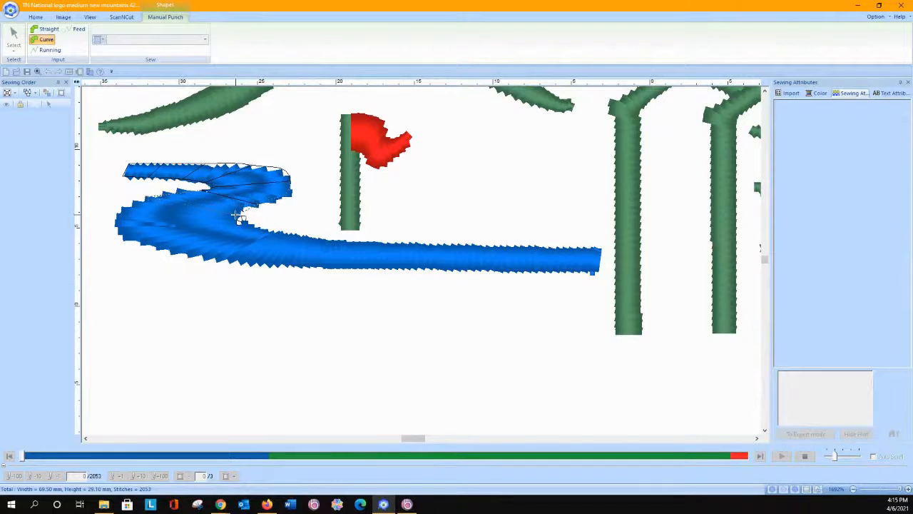
# Step: Continue the punch points around the river's wide second bend and along its straight stretch, finishing the shape at the end beside the green post
pyautogui.click(243, 217)
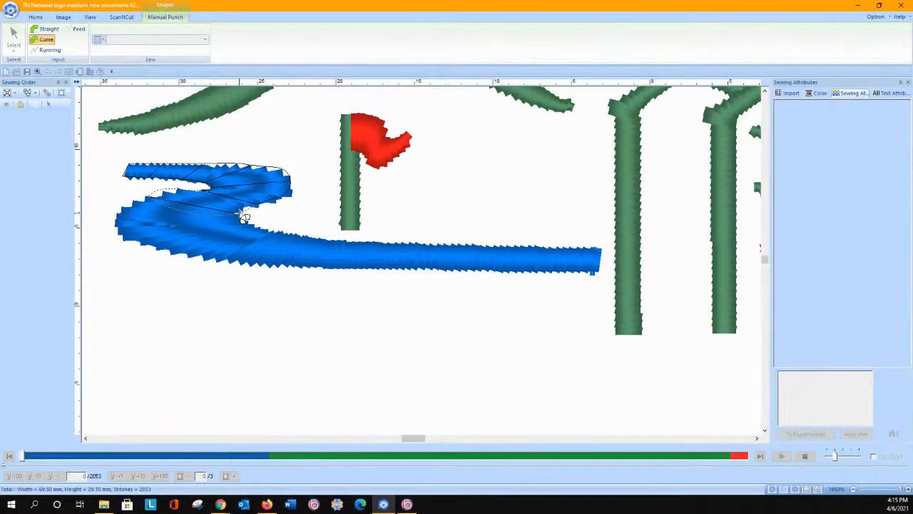
pyautogui.click(110, 223)
pyautogui.click(241, 218)
pyautogui.click(228, 266)
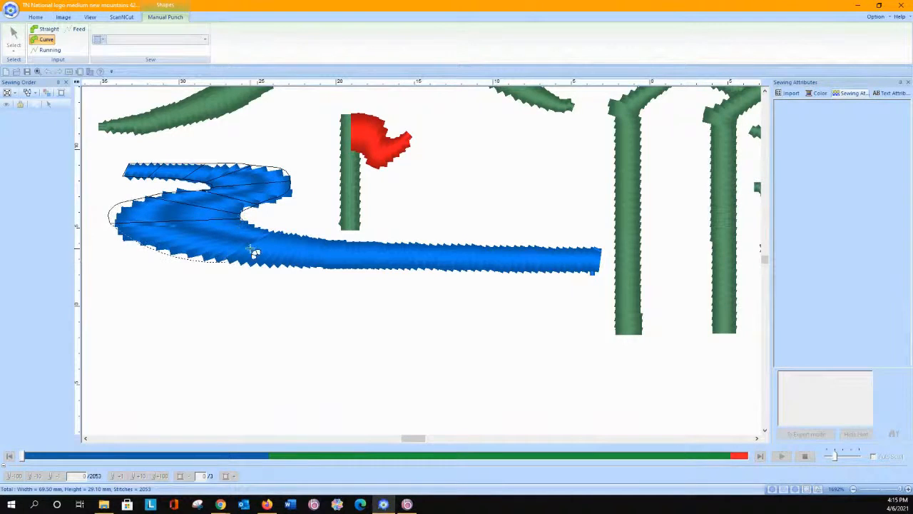
pyautogui.click(307, 267)
pyautogui.click(330, 243)
pyautogui.click(418, 245)
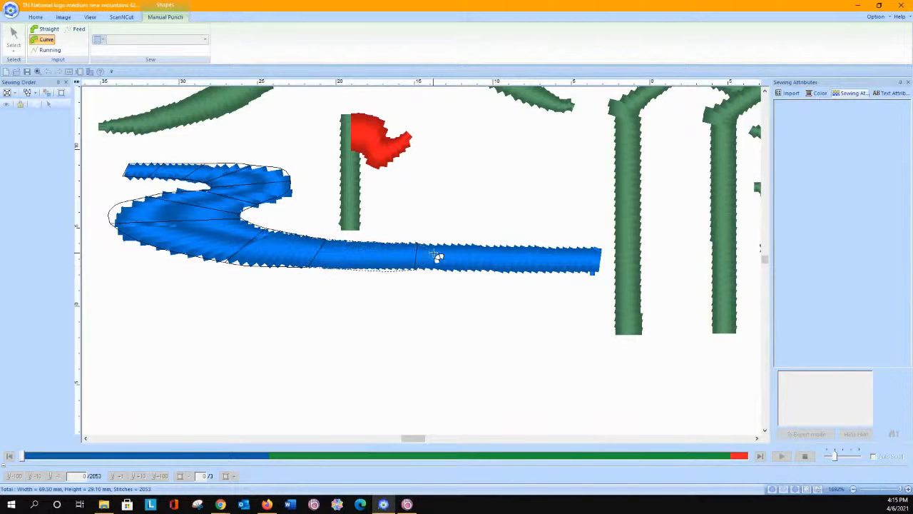
pyautogui.click(494, 245)
pyautogui.click(603, 279)
pyautogui.doubleClick(600, 247)
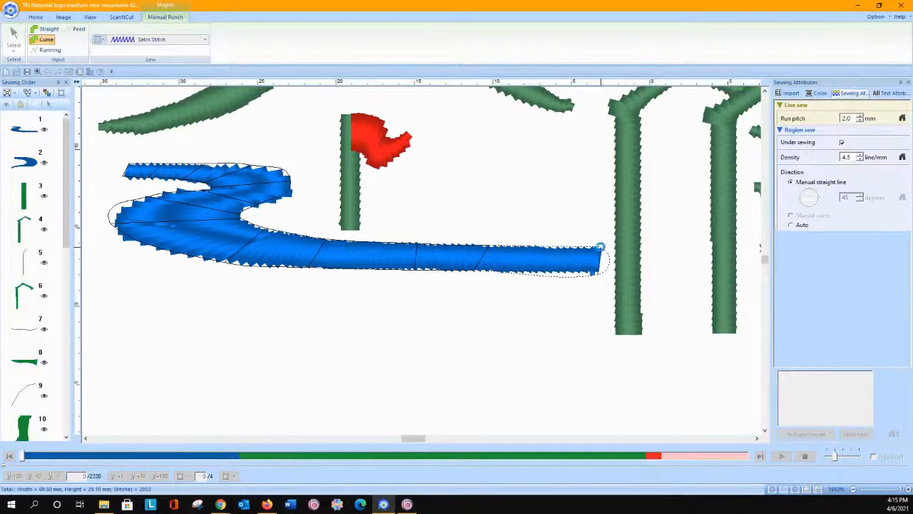
# Step: Place the finished punch shape just below the original blue river and set its region thread color to California Blue (2389)
pyautogui.click(14, 37)
pyautogui.moveTo(217, 236); pyautogui.dragTo(216, 355)
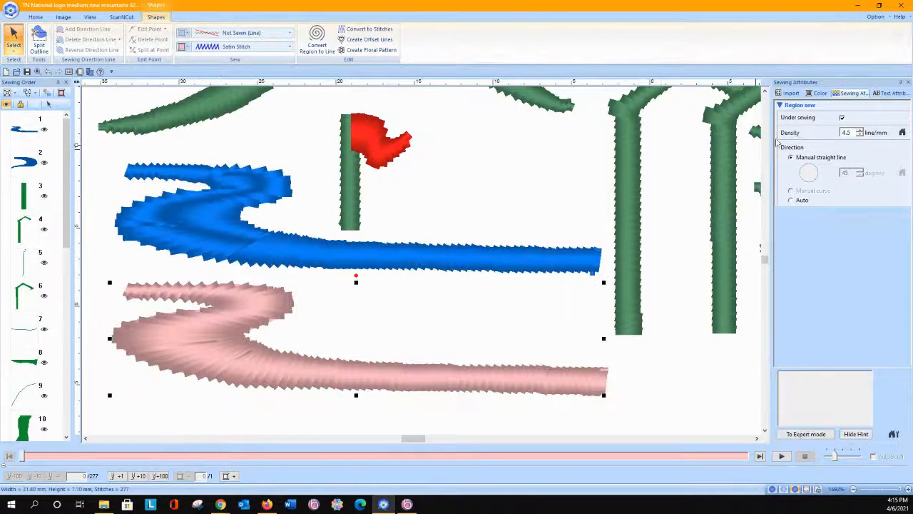
pyautogui.click(817, 94)
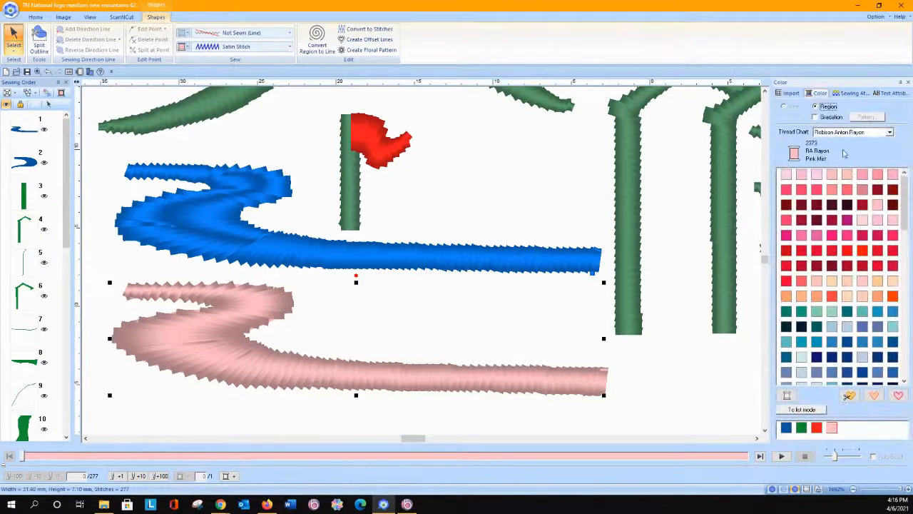
pyautogui.click(832, 357)
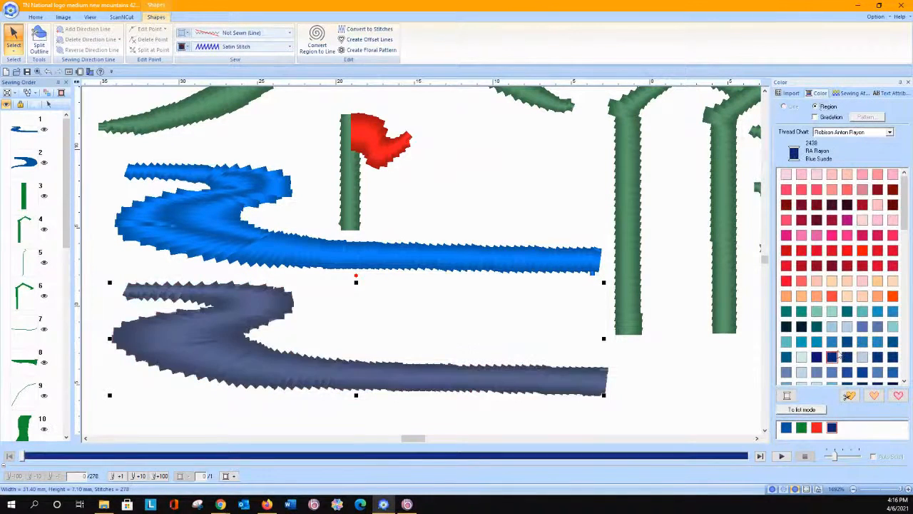
pyautogui.click(848, 343)
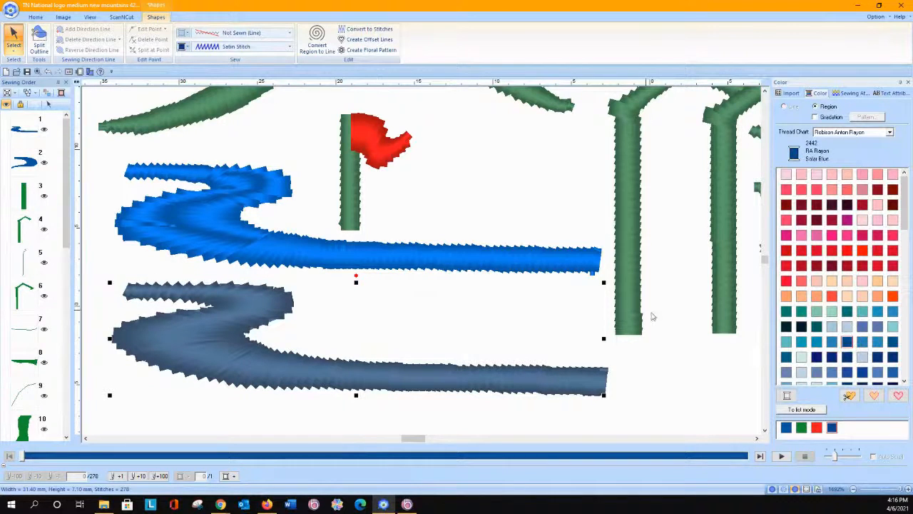
pyautogui.click(816, 344)
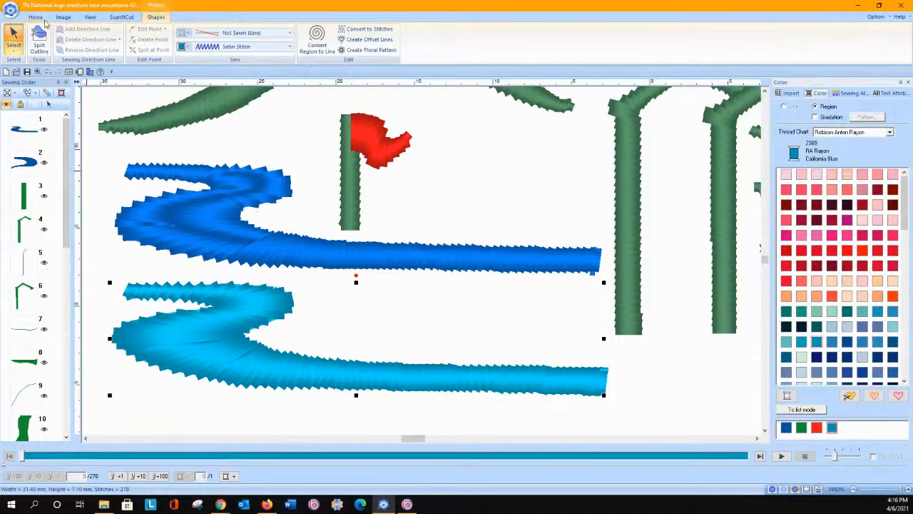
pyautogui.click(37, 17)
pyautogui.click(144, 50)
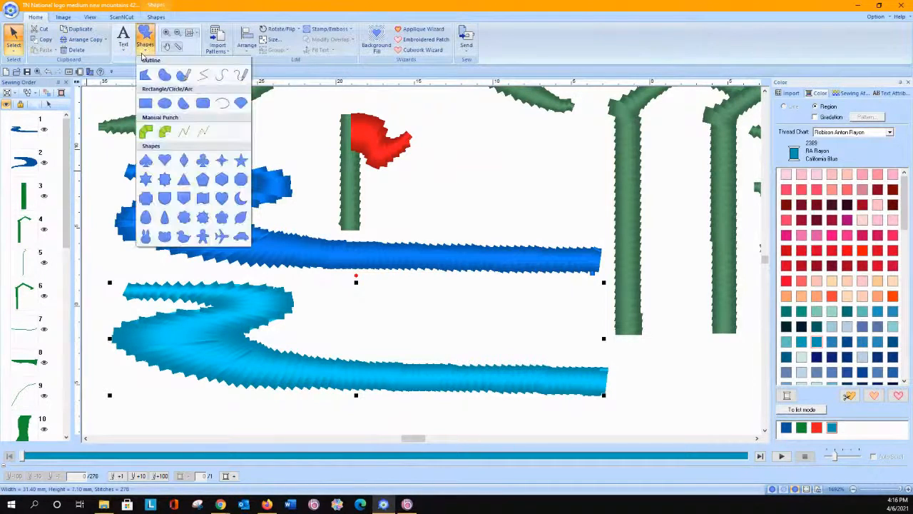
pyautogui.click(222, 76)
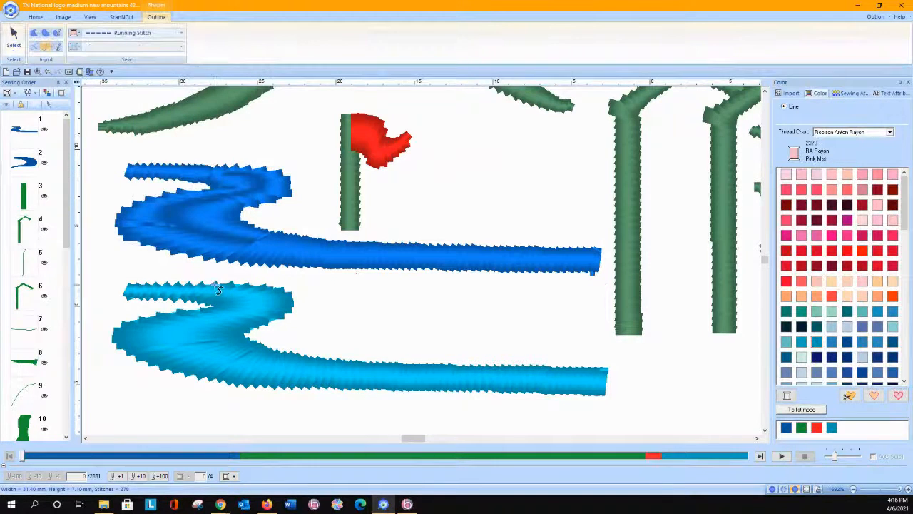
# Step: Draw an Open Curve running-stitch line about 7.7 mm wide along the middle of the light-blue river's two bends
pyautogui.click(37, 17)
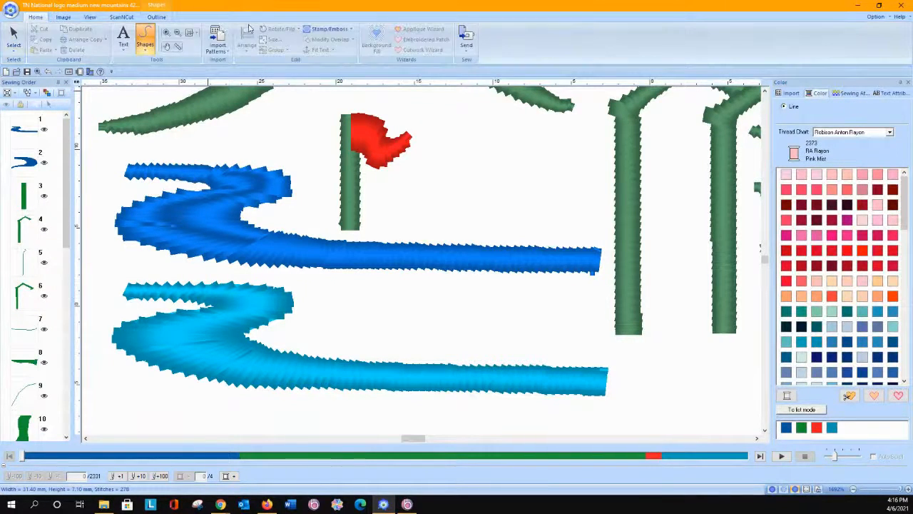
pyautogui.click(188, 34)
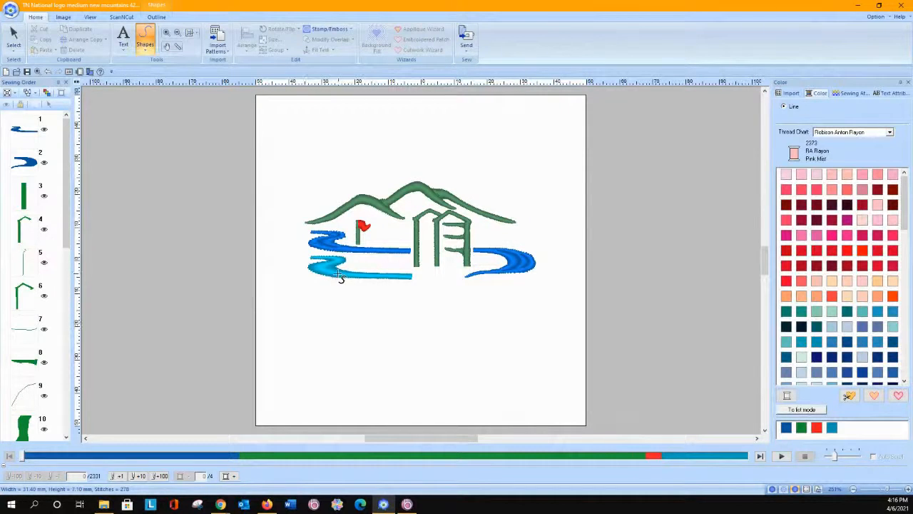
pyautogui.click(172, 35)
pyautogui.moveTo(291, 238); pyautogui.dragTo(419, 304)
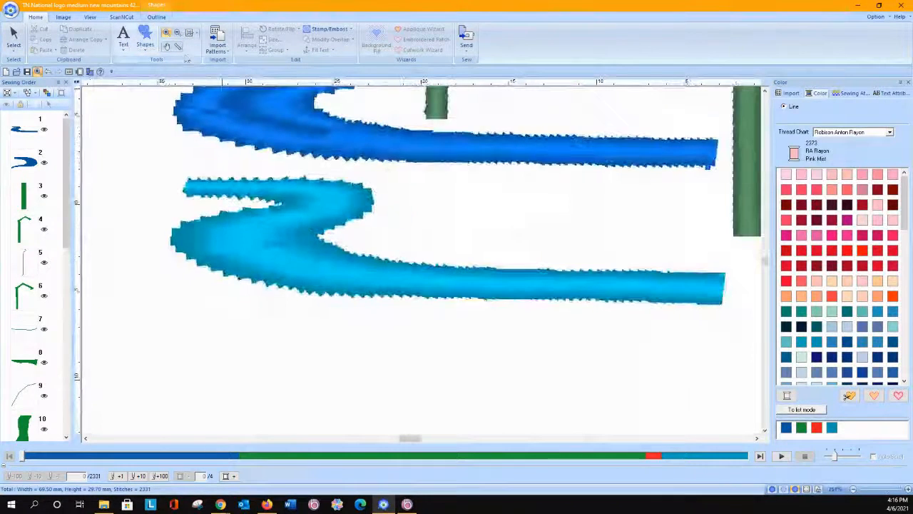
pyautogui.click(146, 47)
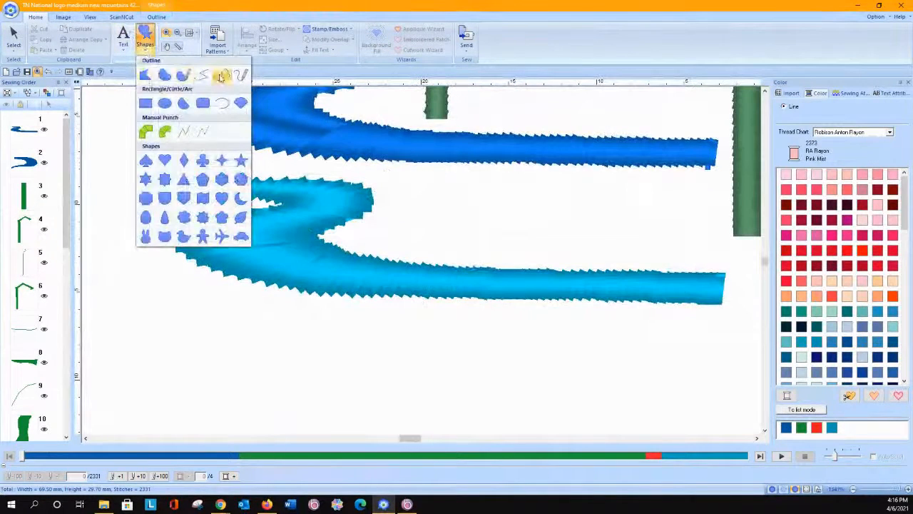
pyautogui.click(221, 75)
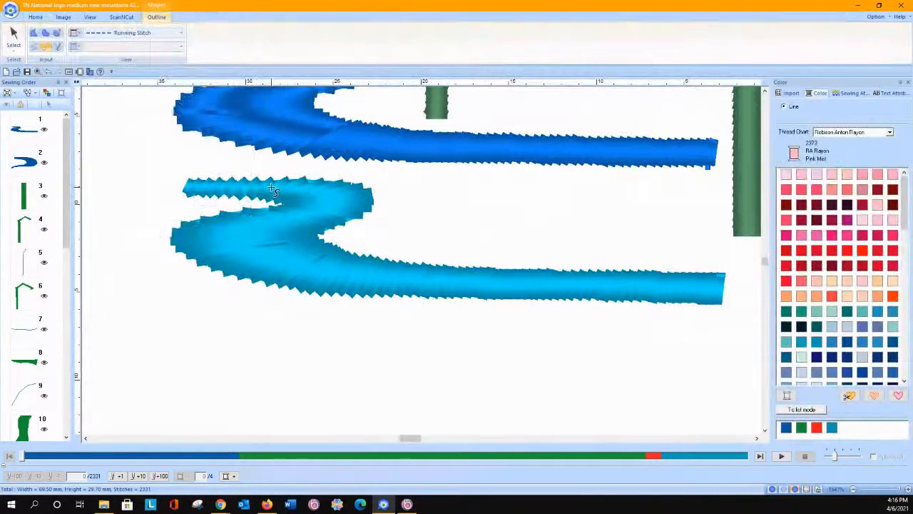
pyautogui.click(273, 191)
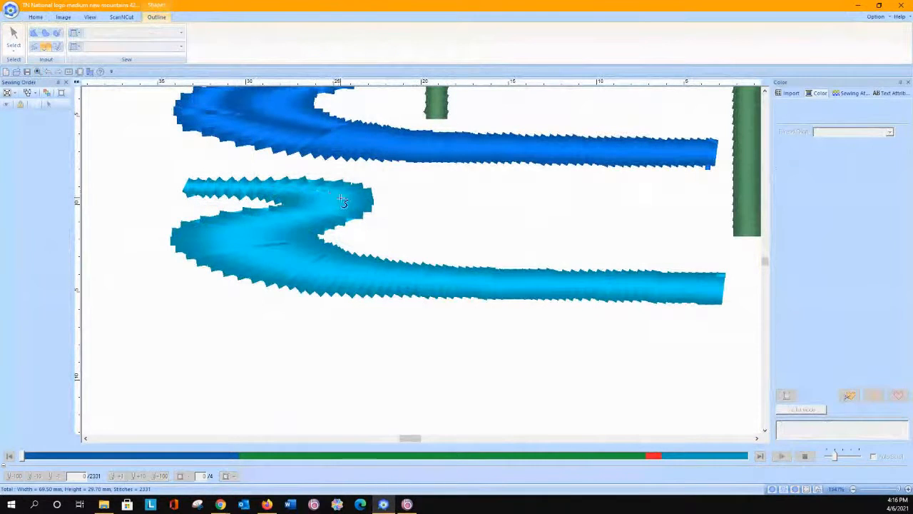
pyautogui.click(343, 197)
pyautogui.click(325, 212)
pyautogui.click(289, 218)
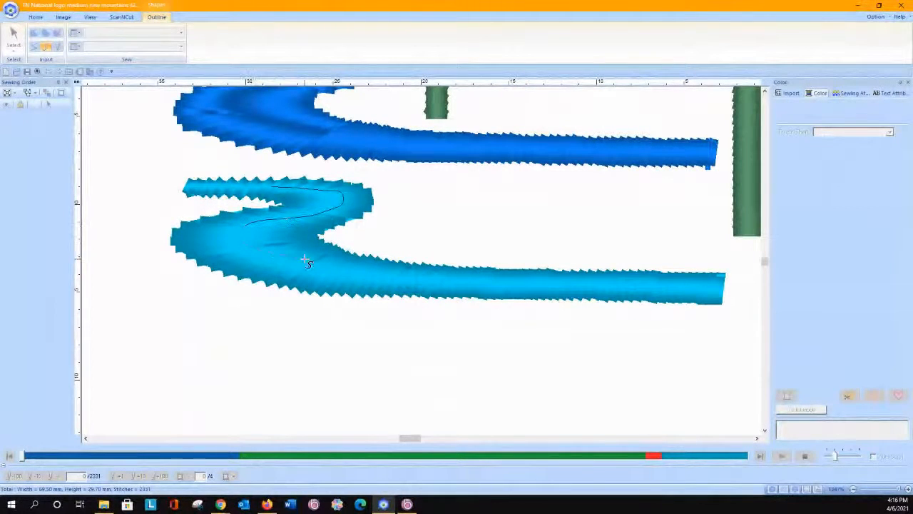
pyautogui.doubleClick(375, 274)
# Step: Reshape the pink open curve by adjusting its points around the light-blue river's first bend, and return to object selection
pyautogui.click(13, 36)
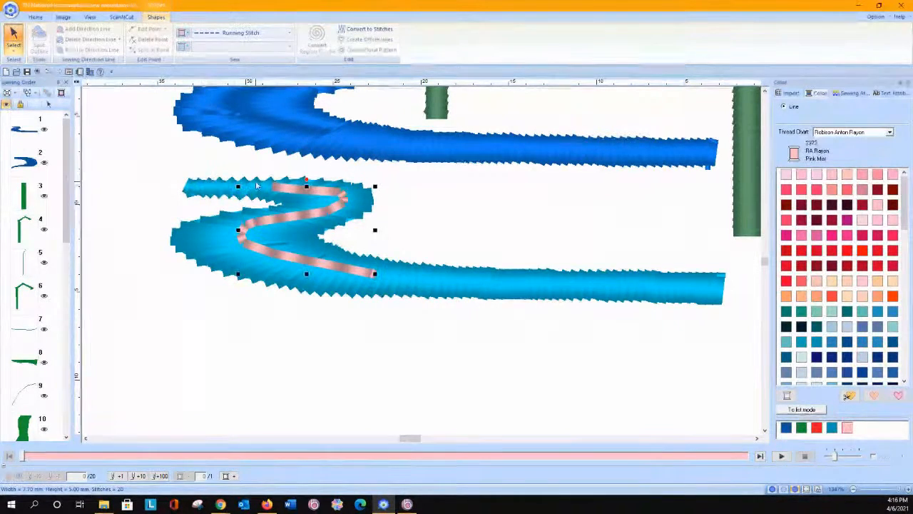
pyautogui.click(16, 55)
pyautogui.click(33, 77)
pyautogui.click(272, 188)
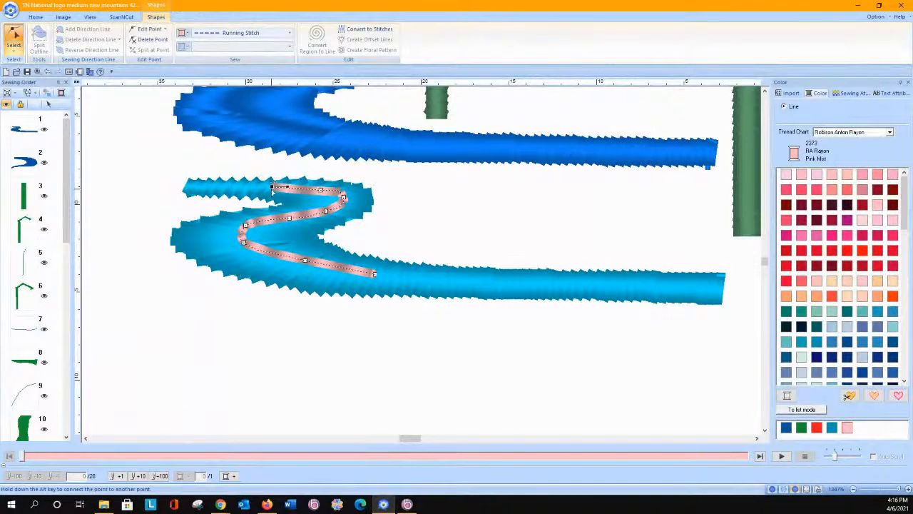
pyautogui.click(343, 197)
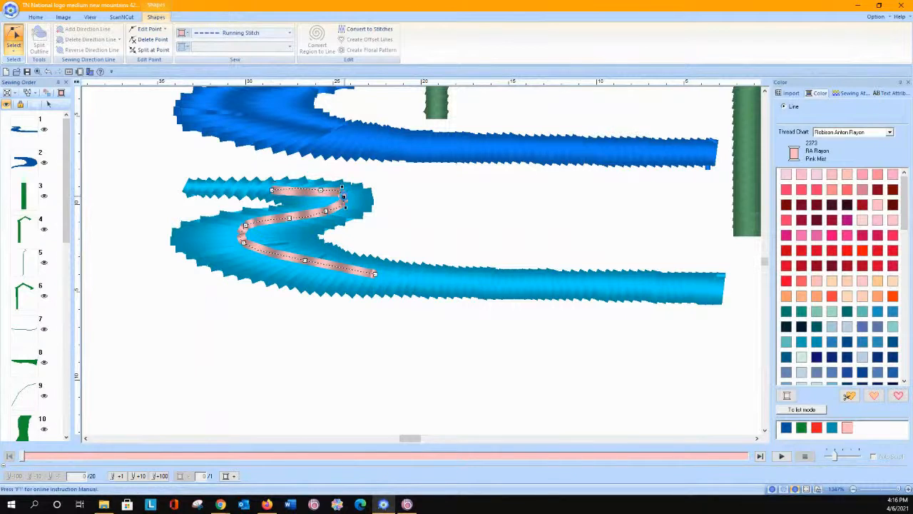
pyautogui.moveTo(344, 202); pyautogui.dragTo(283, 221)
pyautogui.click(289, 218)
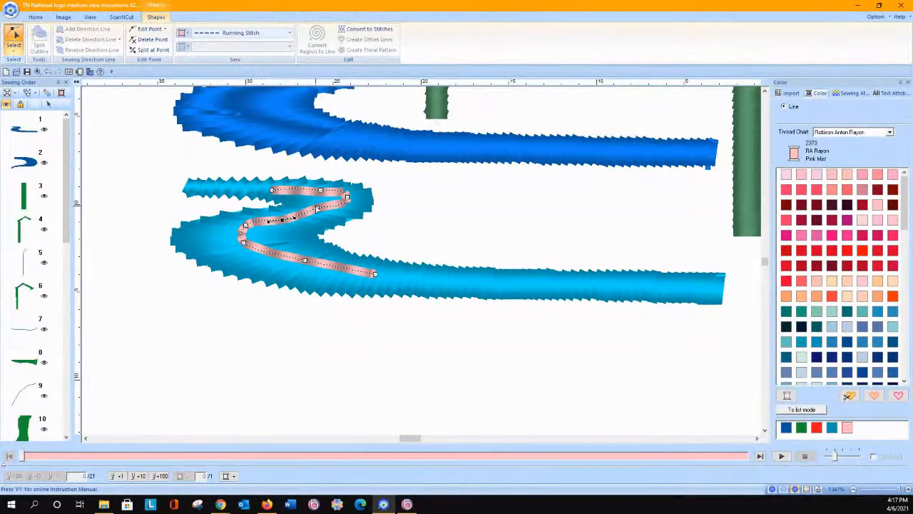
pyautogui.press('Delete')
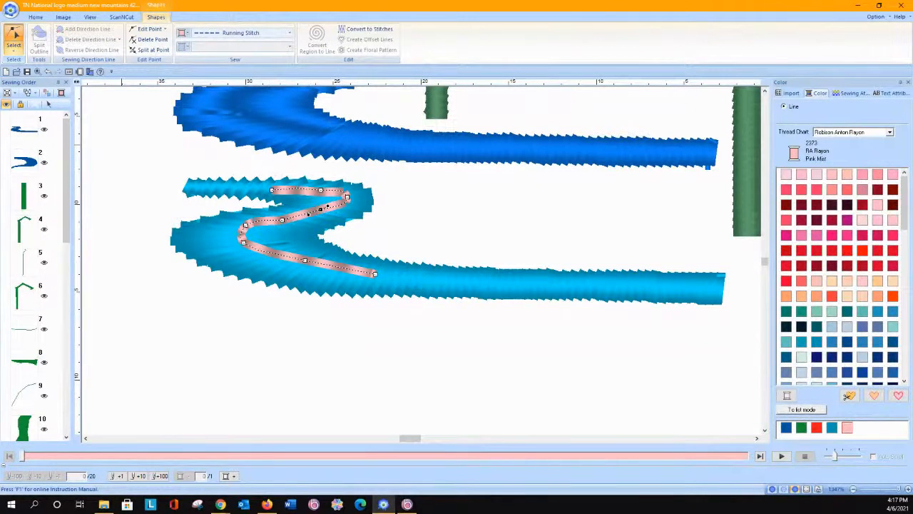
pyautogui.click(13, 42)
pyautogui.click(13, 74)
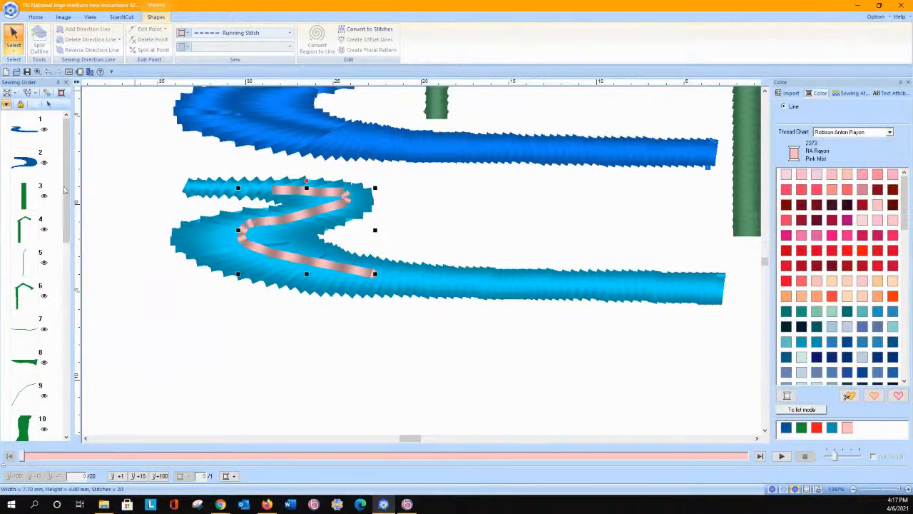
# Step: Convert the pink curve to an Engraved Line in the light-blue river shape, and view the whole design with nothing selected
pyautogui.moveTo(66, 189); pyautogui.dragTo(84, 428)
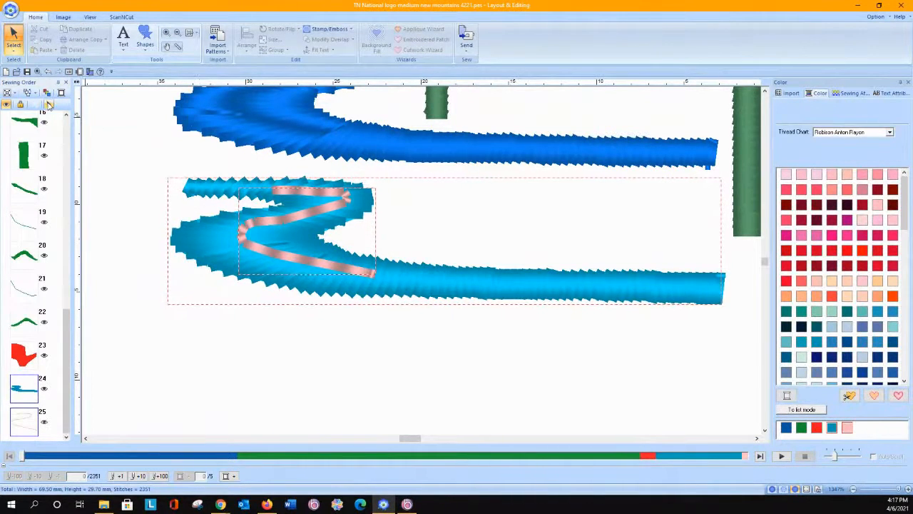
pyautogui.click(49, 104)
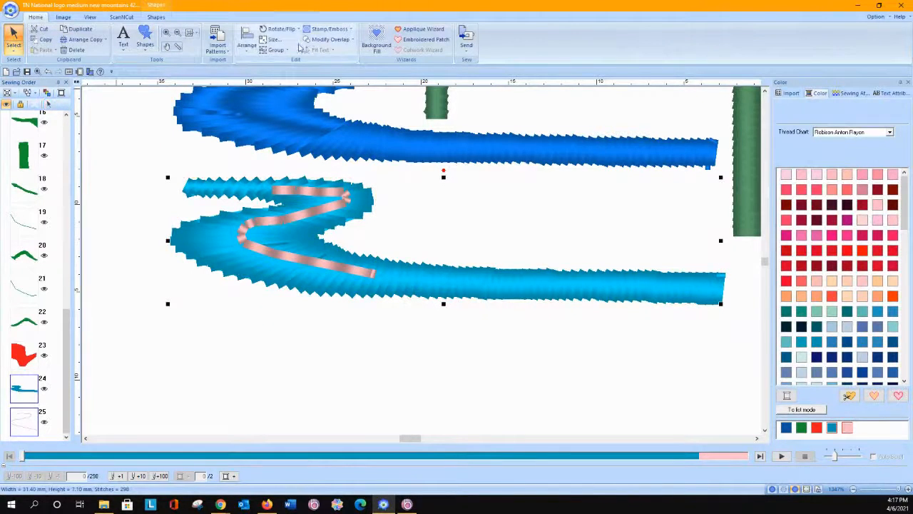
pyautogui.click(326, 30)
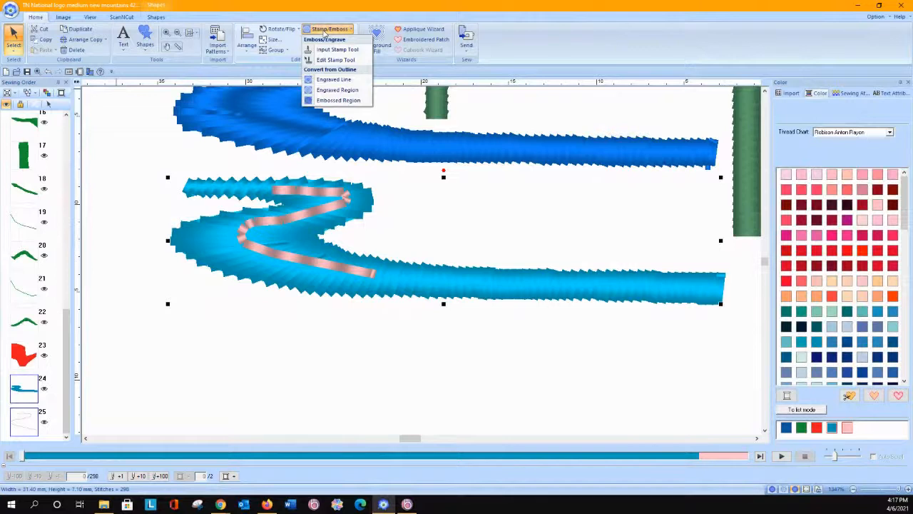
pyautogui.click(329, 80)
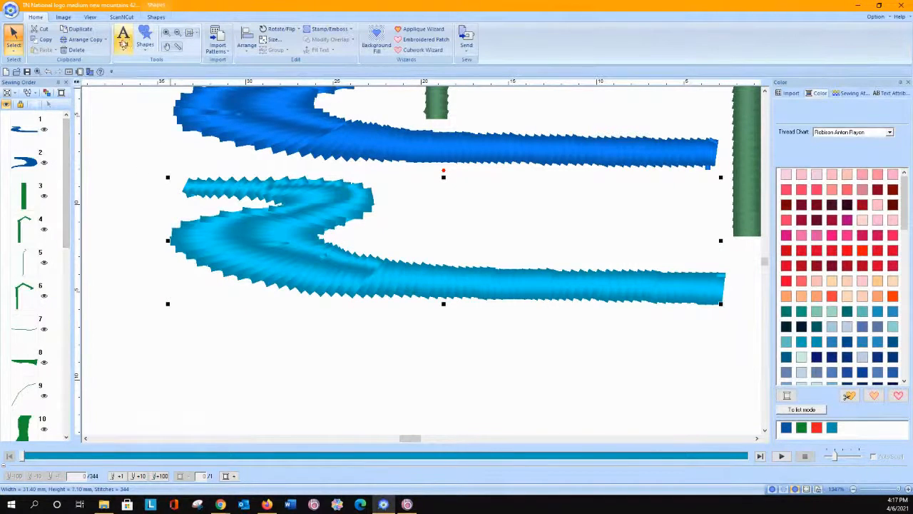
pyautogui.click(188, 33)
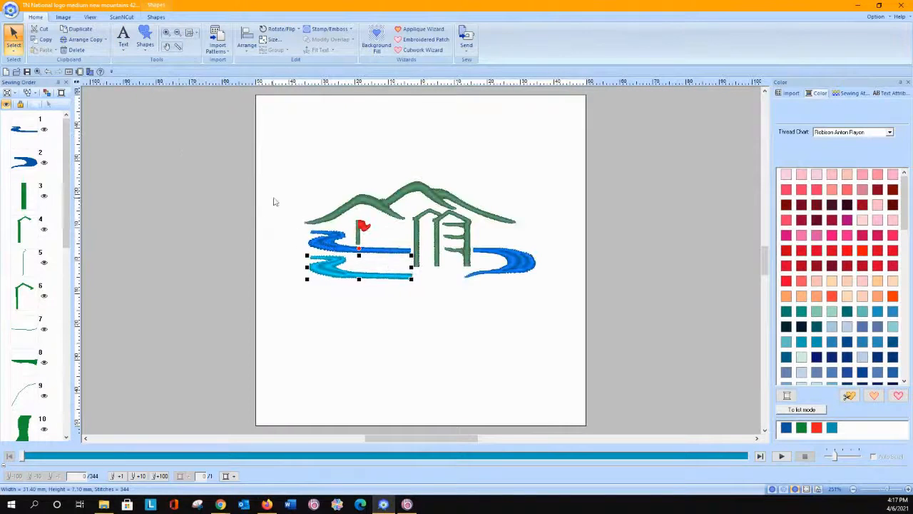
pyautogui.click(272, 204)
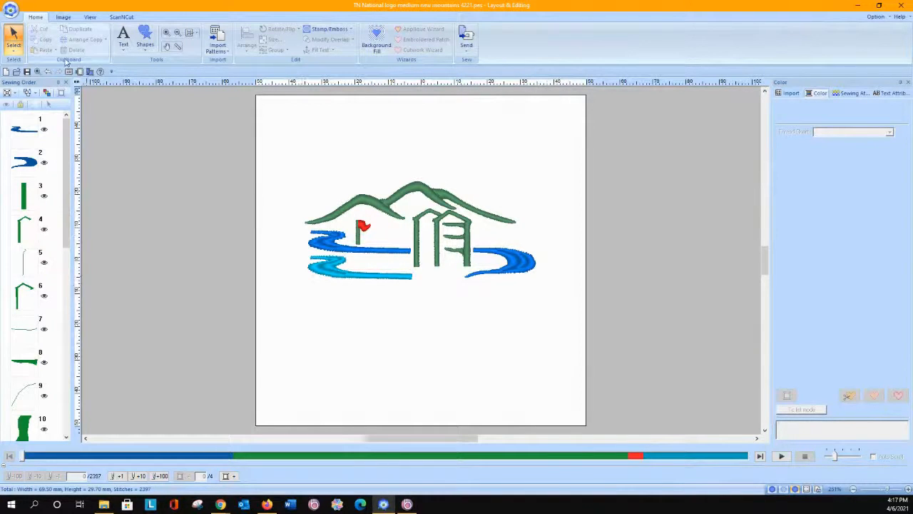
# Step: Undo the engraved line conversion and the pink curve, leaving the plain light-blue river shape
pyautogui.click(317, 267)
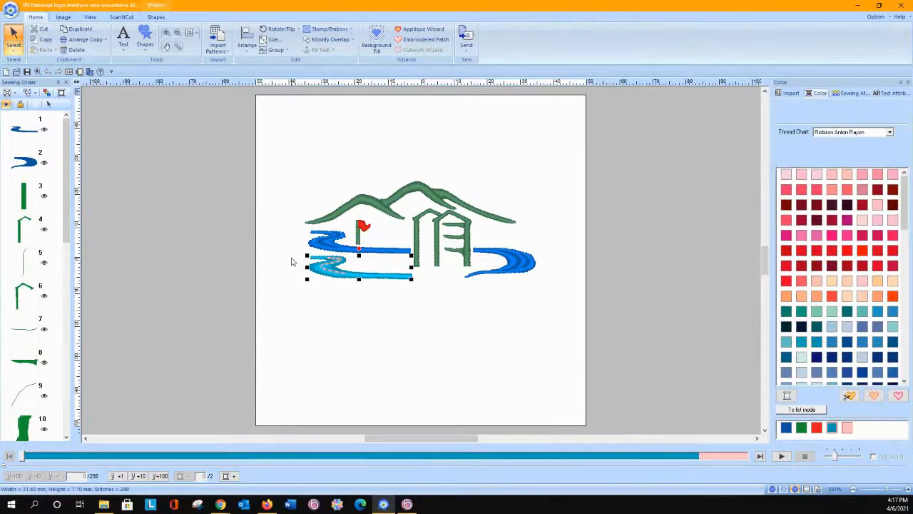
pyautogui.click(48, 72)
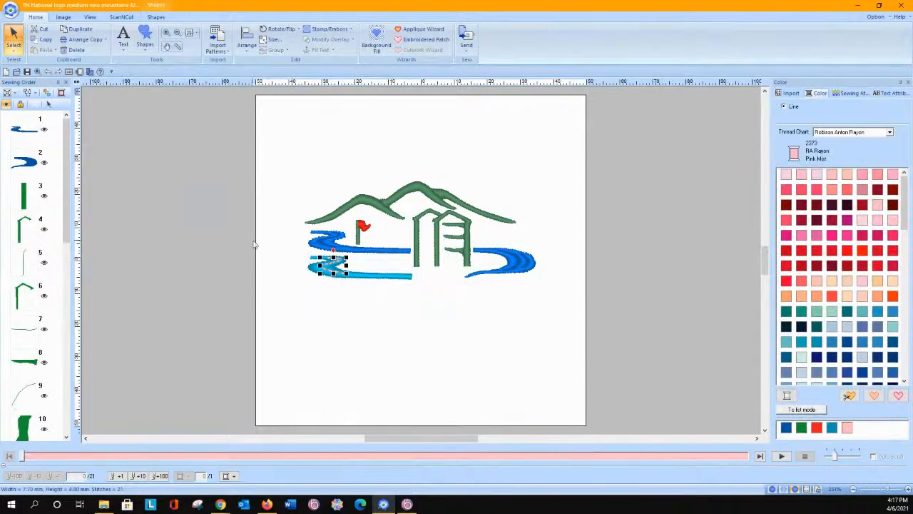
pyautogui.click(129, 148)
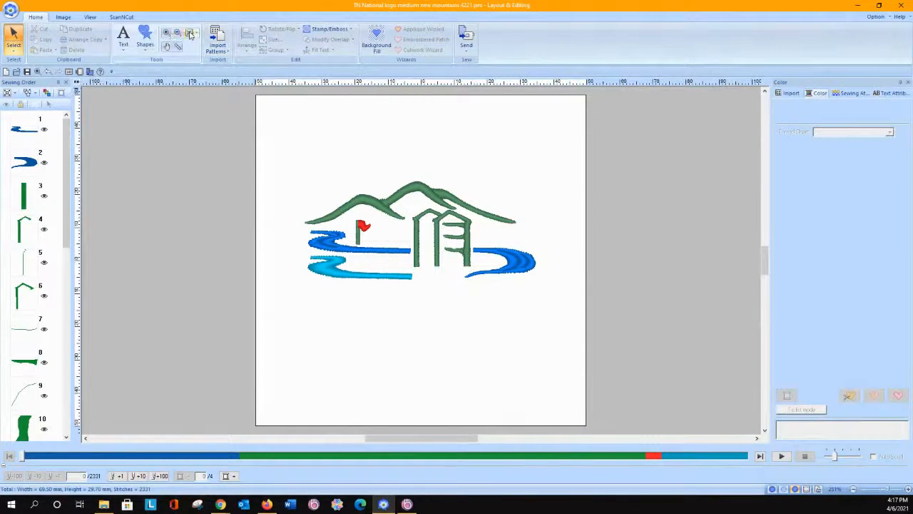
# Step: Open the stamp input settings for the light-blue river shape
pyautogui.click(317, 272)
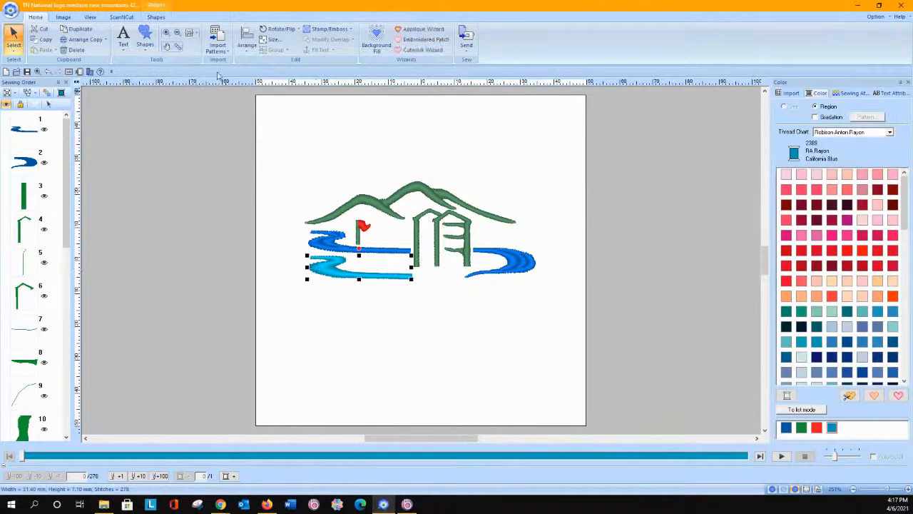
pyautogui.click(194, 36)
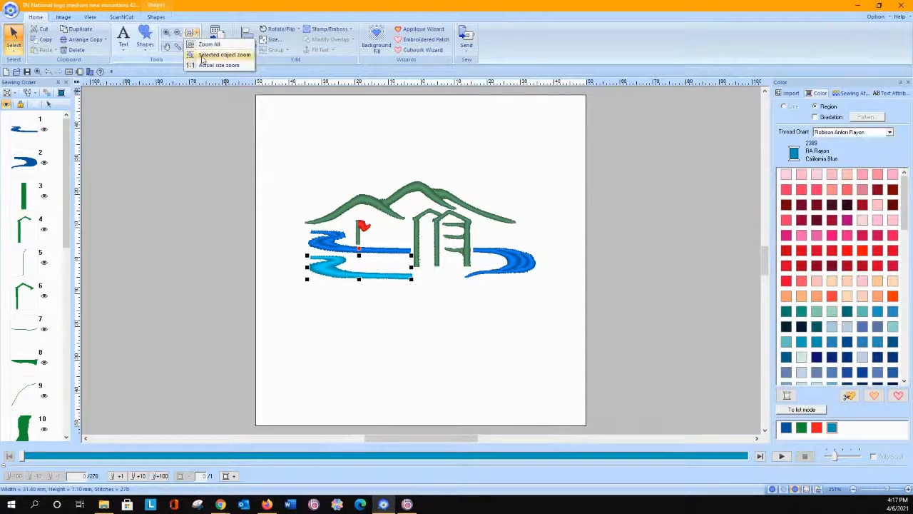
pyautogui.click(208, 57)
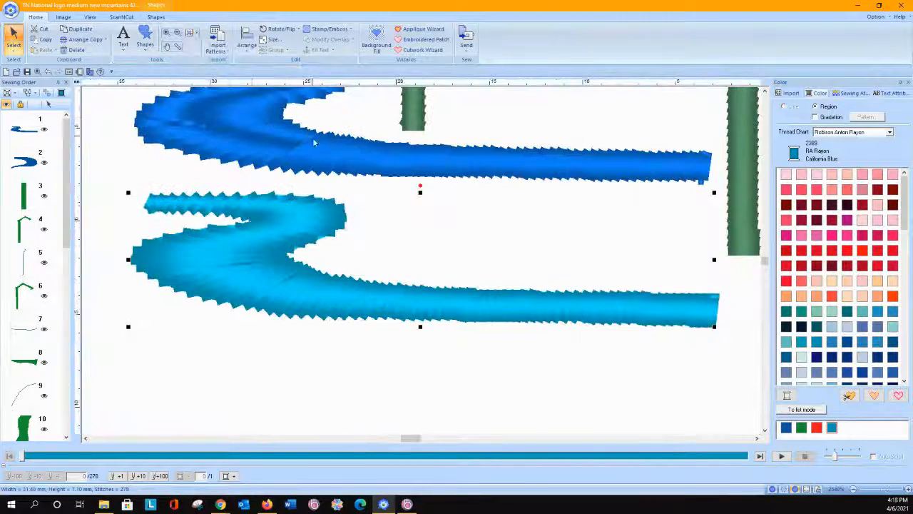
pyautogui.click(316, 30)
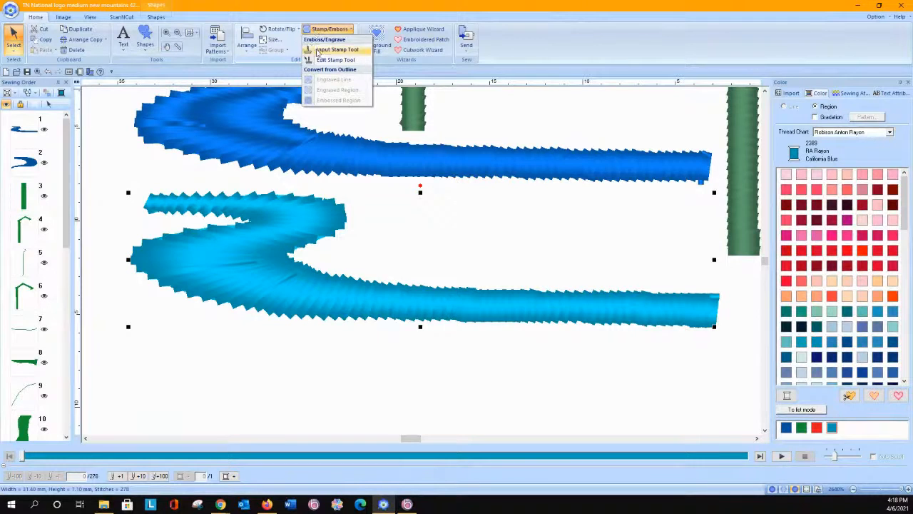
pyautogui.click(316, 50)
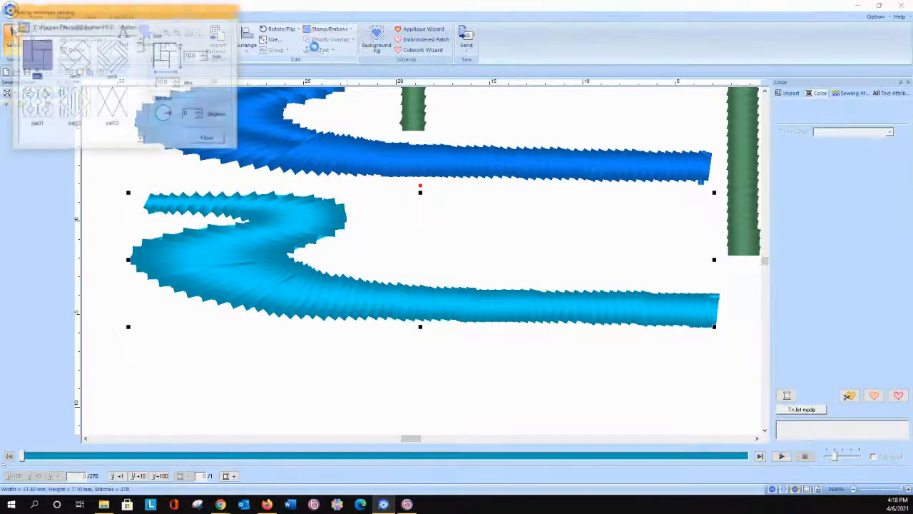
pyautogui.moveTo(173, 11); pyautogui.dragTo(664, 31)
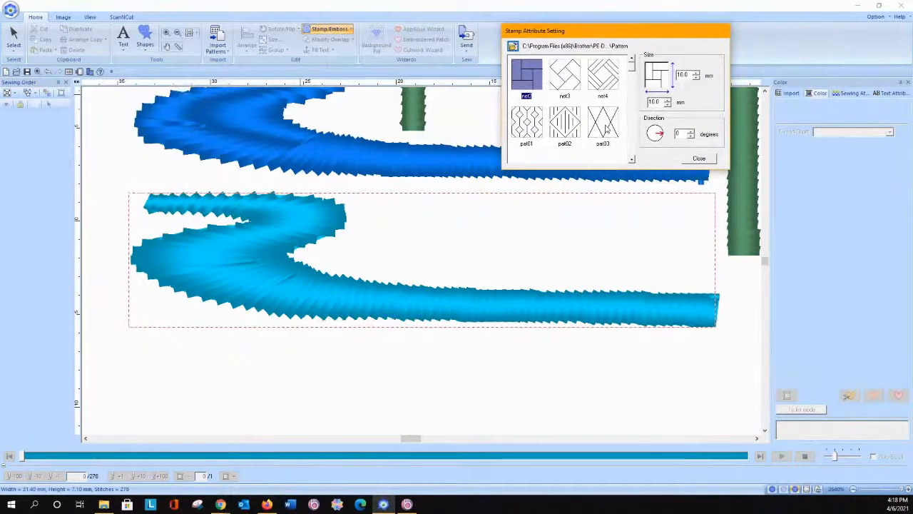
# Step: Stamp the wave4 pattern on the light-blue river, once at its large bend and once on its straight stretch
pyautogui.click(631, 160)
pyautogui.click(631, 160)
pyautogui.click(632, 160)
pyautogui.click(632, 160)
pyautogui.click(631, 160)
pyautogui.click(632, 159)
pyautogui.click(631, 159)
pyautogui.click(631, 160)
pyautogui.click(631, 159)
pyautogui.click(631, 160)
pyautogui.click(632, 160)
pyautogui.click(632, 160)
pyautogui.click(631, 160)
pyautogui.click(631, 160)
pyautogui.click(632, 160)
pyautogui.click(632, 160)
pyautogui.click(632, 160)
pyautogui.click(631, 160)
pyautogui.click(632, 160)
pyautogui.click(631, 160)
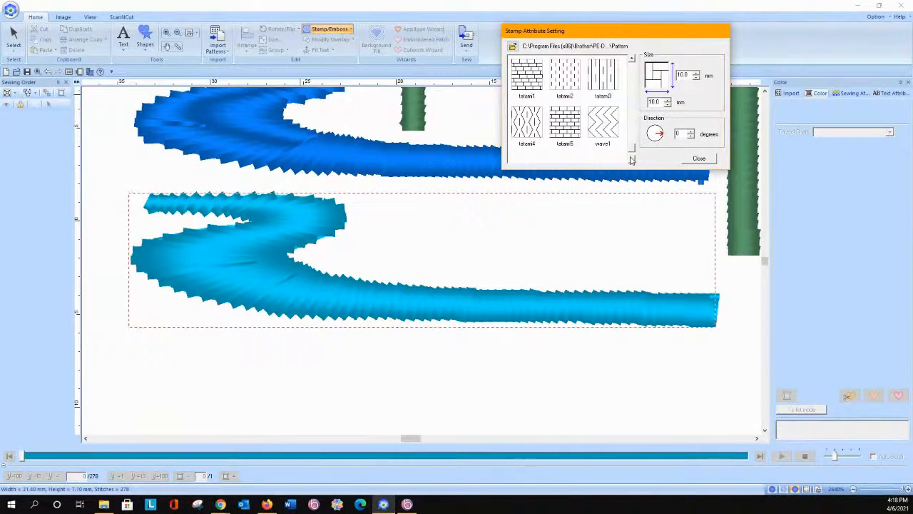
pyautogui.click(632, 160)
pyautogui.click(605, 123)
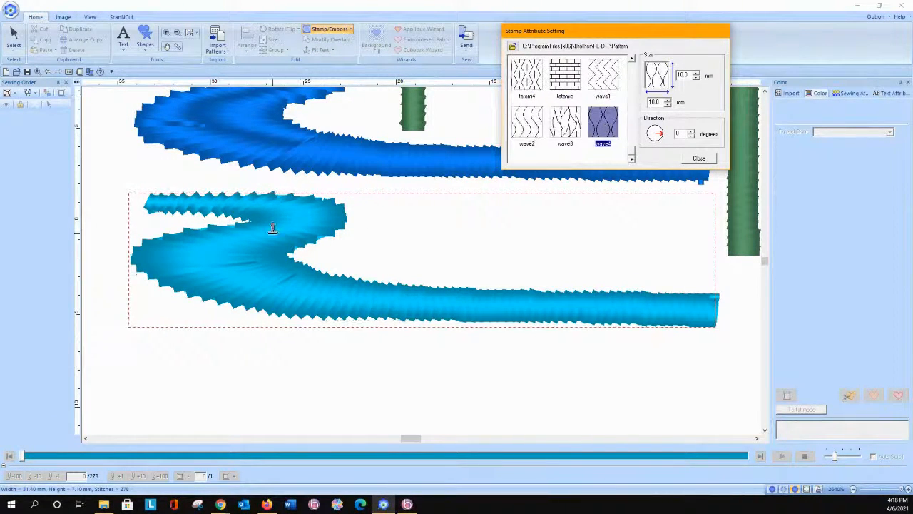
pyautogui.click(206, 252)
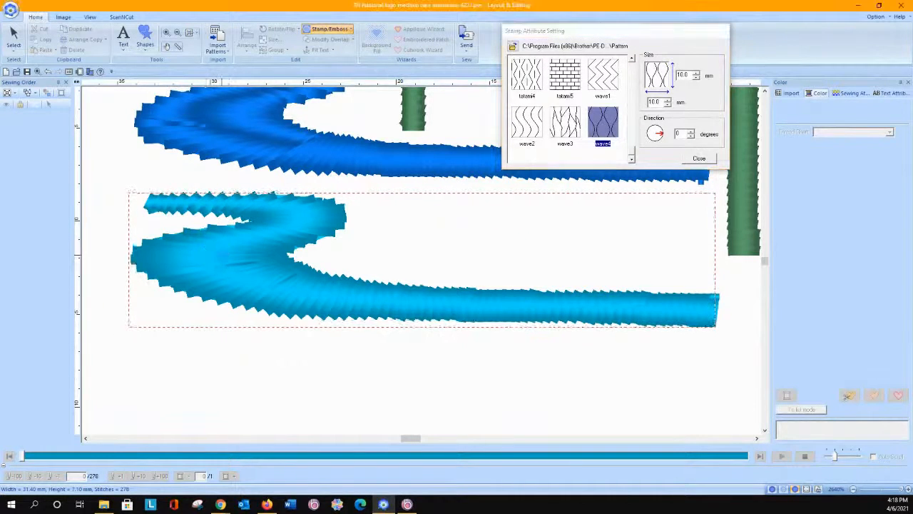
pyautogui.click(388, 291)
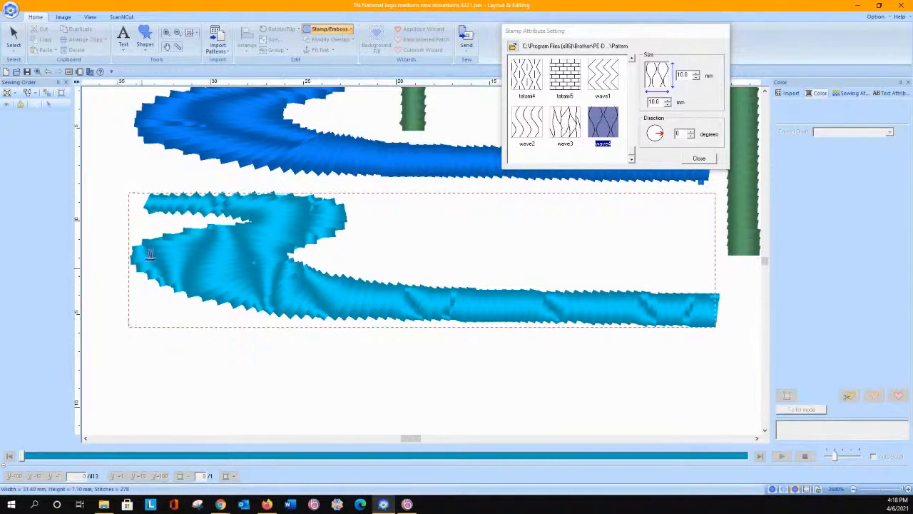
# Step: Try setting the stamp size to 8 mm high and 5 mm wide in the input settings, and close them
pyautogui.doubleClick(678, 77)
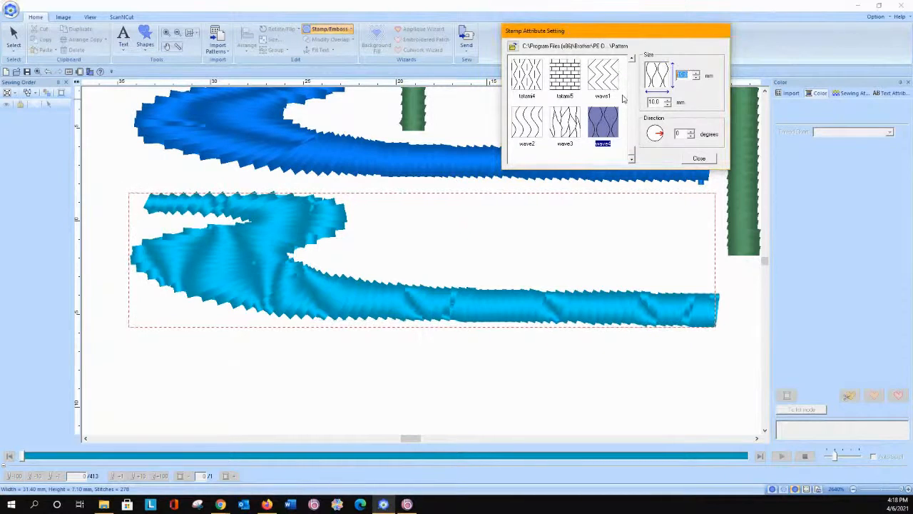
pyautogui.write('8')
pyautogui.click(667, 99)
pyautogui.moveTo(660, 103); pyautogui.dragTo(631, 103)
pyautogui.write('5')
pyautogui.click(700, 157)
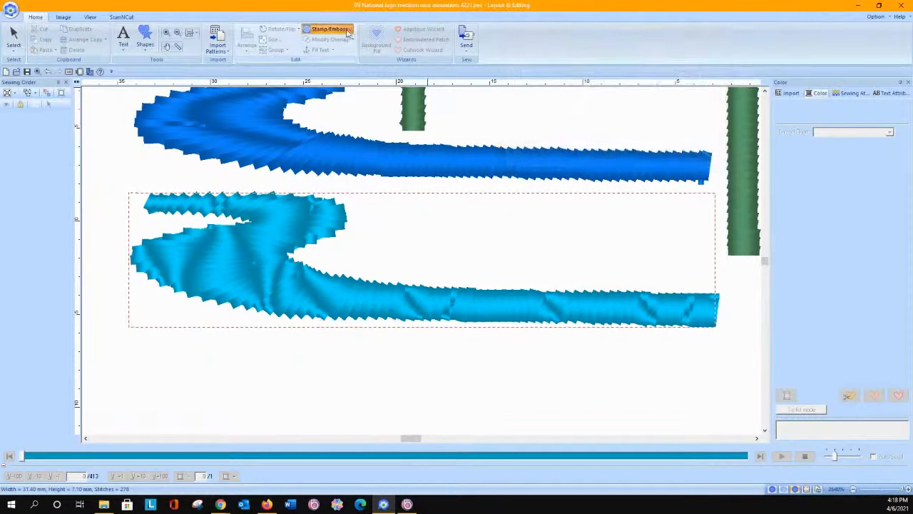
# Step: Edit the wave4 stamp on the light-blue river's straight stretch, setting its width and height to 5 mm
pyautogui.click(348, 29)
pyautogui.click(335, 60)
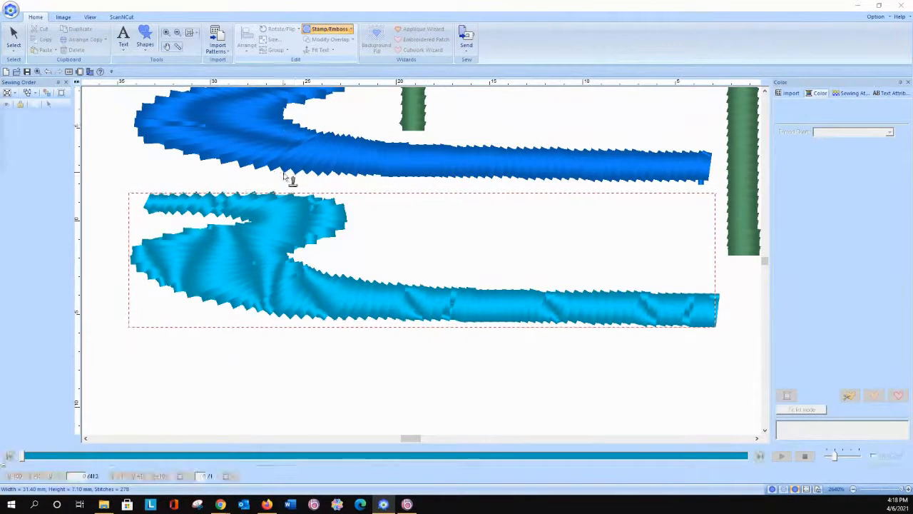
pyautogui.moveTo(0, 57); pyautogui.dragTo(703, 54)
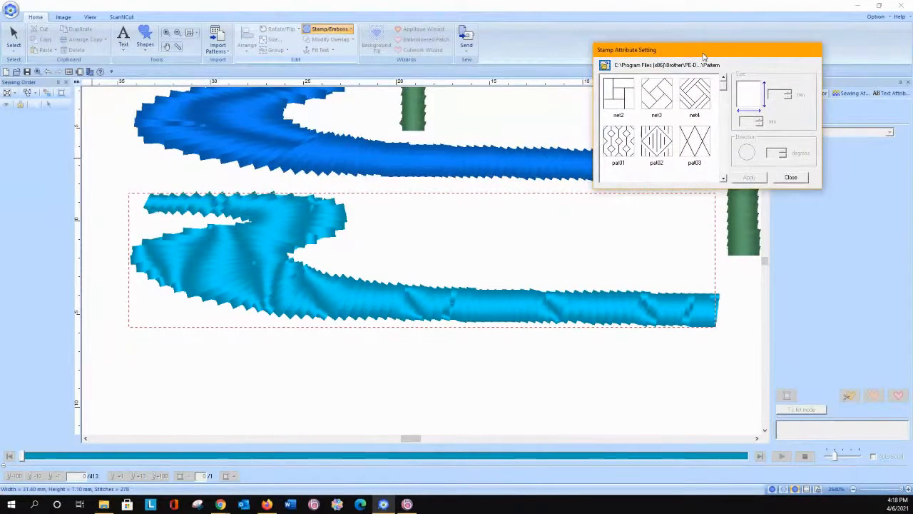
pyautogui.click(313, 213)
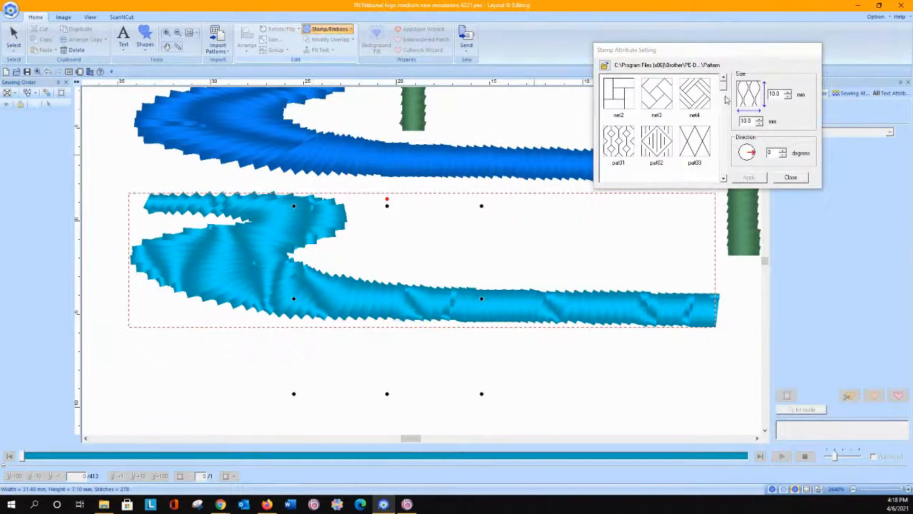
pyautogui.click(759, 120)
pyautogui.moveTo(753, 121); pyautogui.dragTo(625, 142)
pyautogui.write('5')
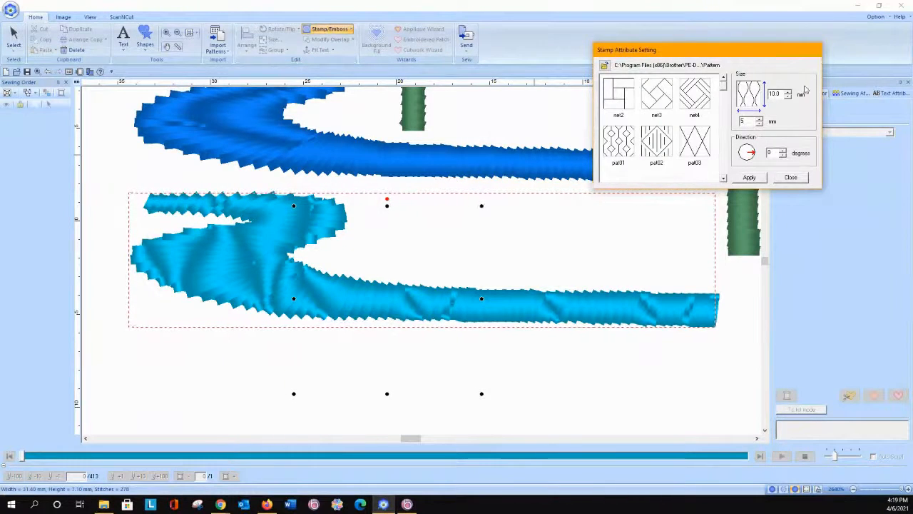
pyautogui.hotkey('shift', 'Tab')
pyautogui.write('5')
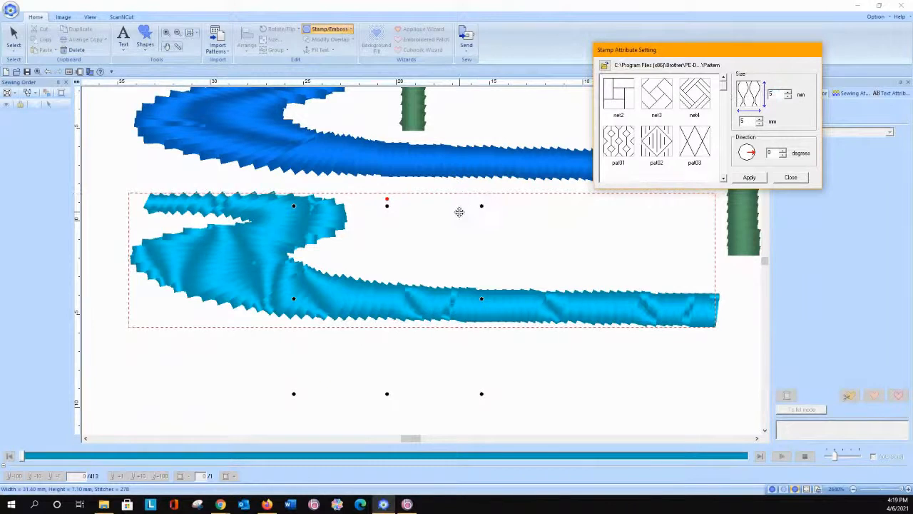
pyautogui.click(749, 177)
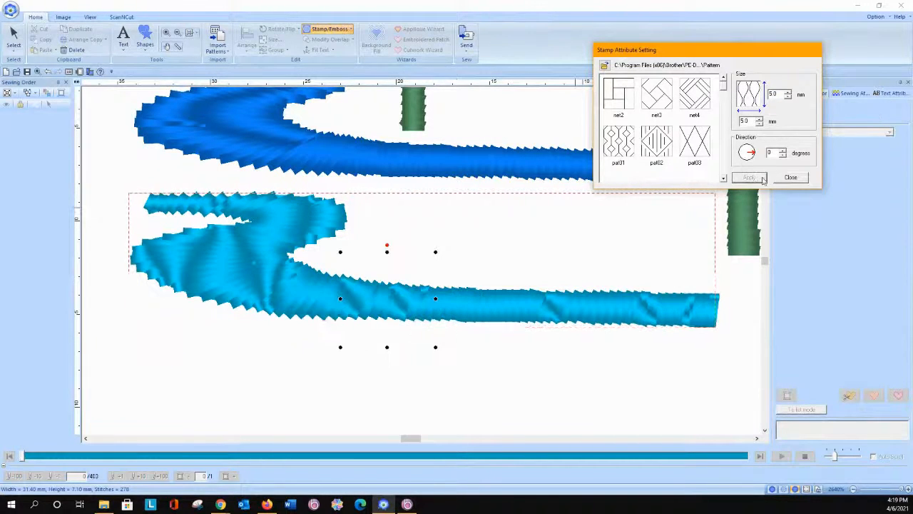
# Step: Resize the wave4 stamp at the light-blue river's large bend to 5 mm by 5 mm and view the whole design
pyautogui.click(245, 244)
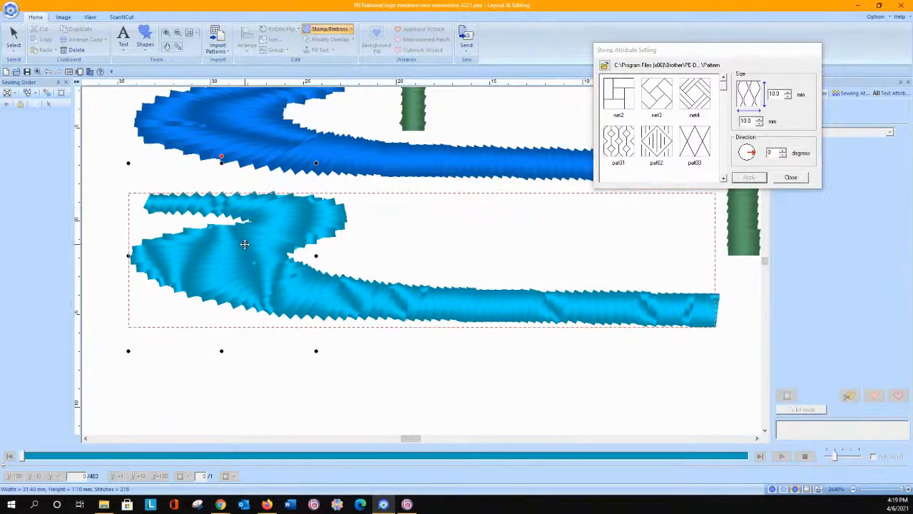
pyautogui.doubleClick(753, 121)
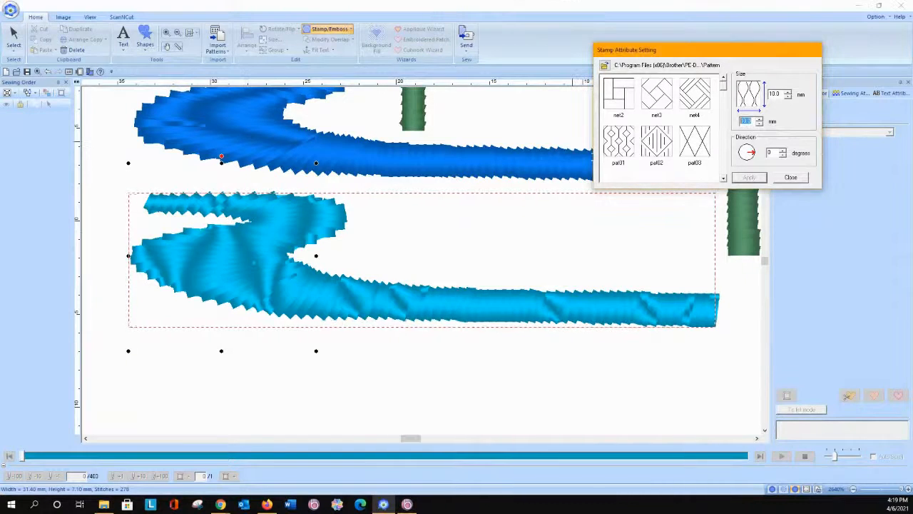
pyautogui.write('5')
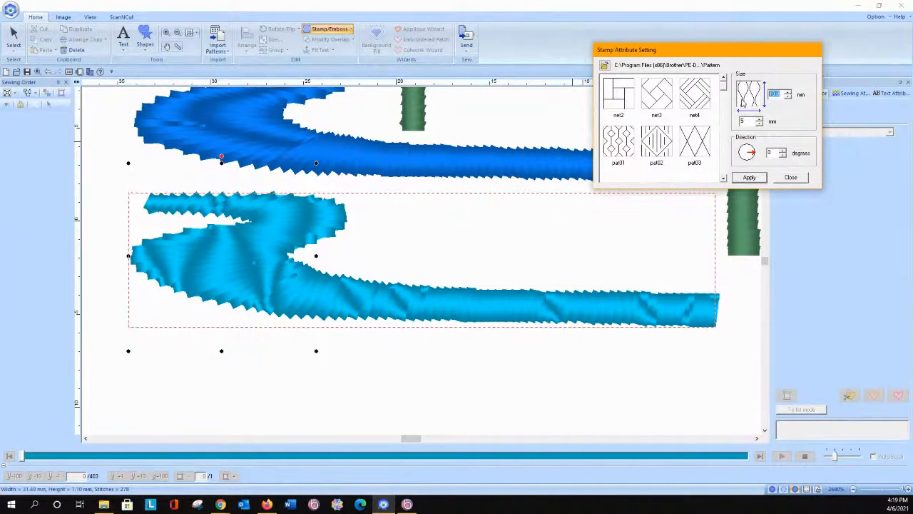
pyautogui.write('5')
pyautogui.click(749, 177)
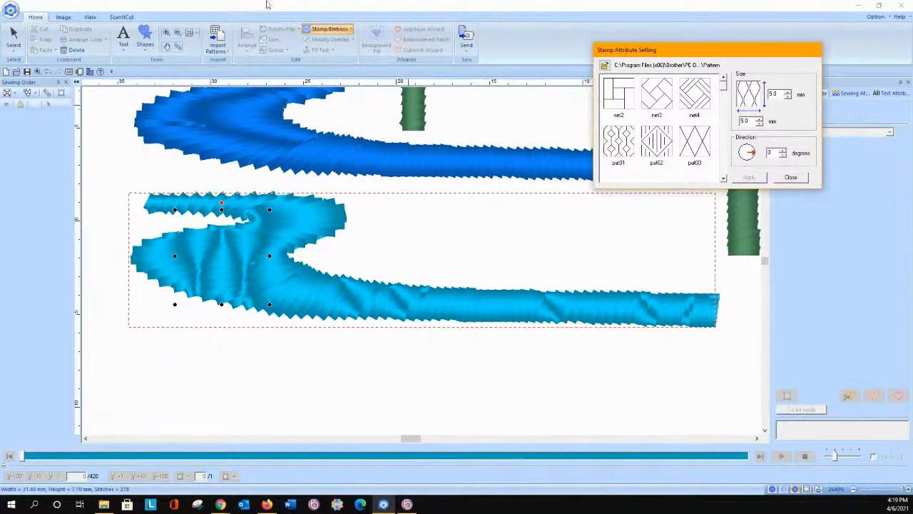
pyautogui.click(188, 34)
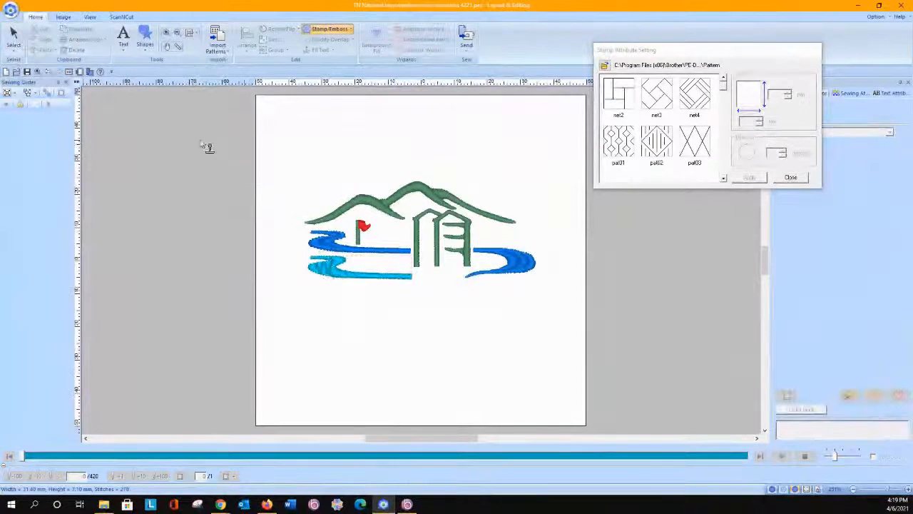